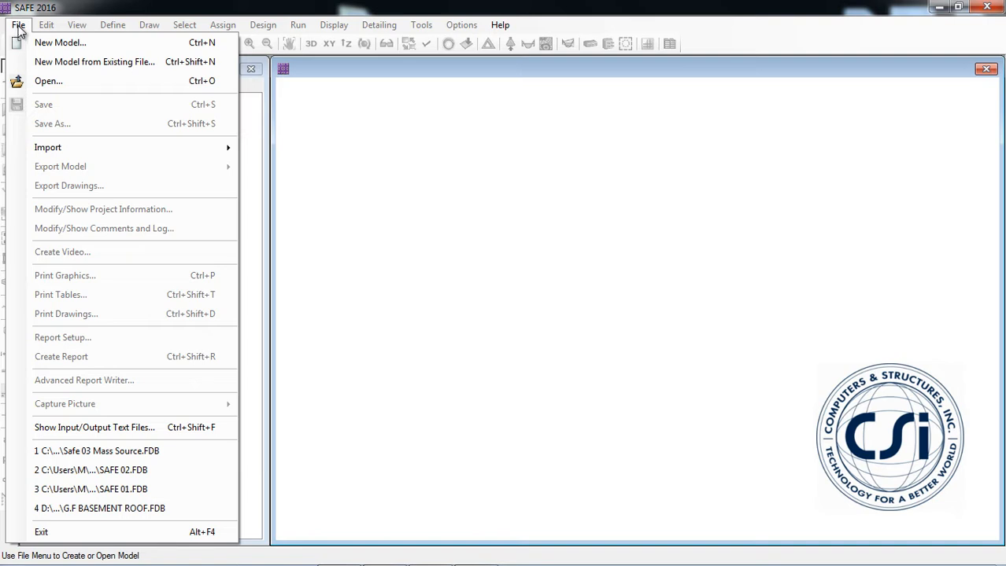
Start a new model with ACI 318-14 as the design code.
click(57, 44)
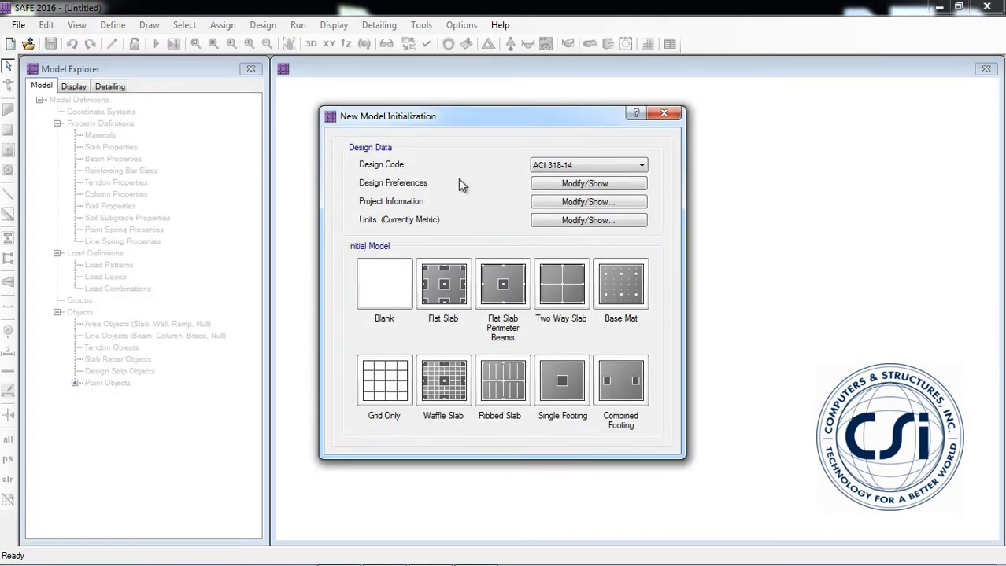
click(579, 166)
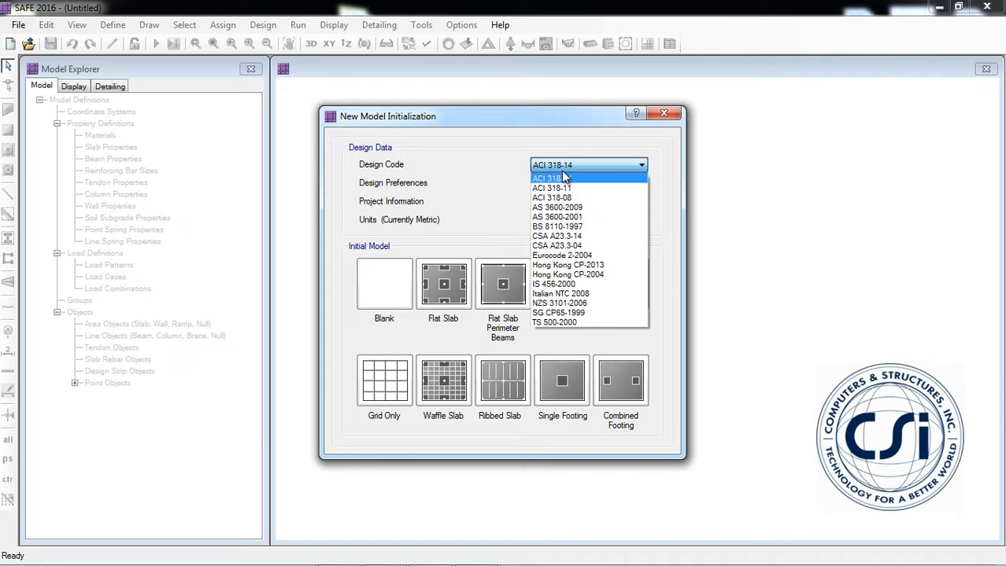
click(565, 177)
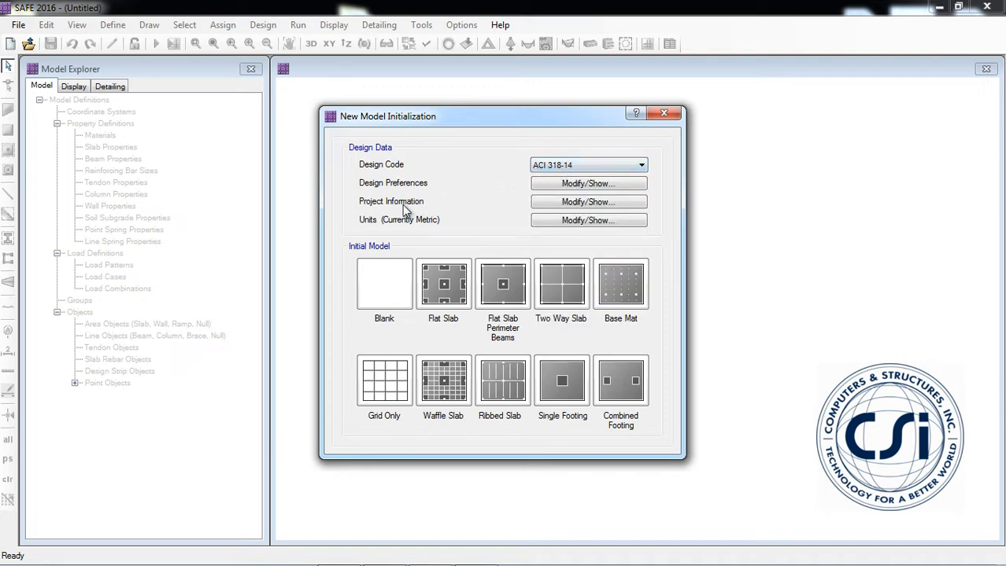
Examine the design preferences for code factors and minimum slab and beam covers, and the project information, discarding any changes.
click(540, 183)
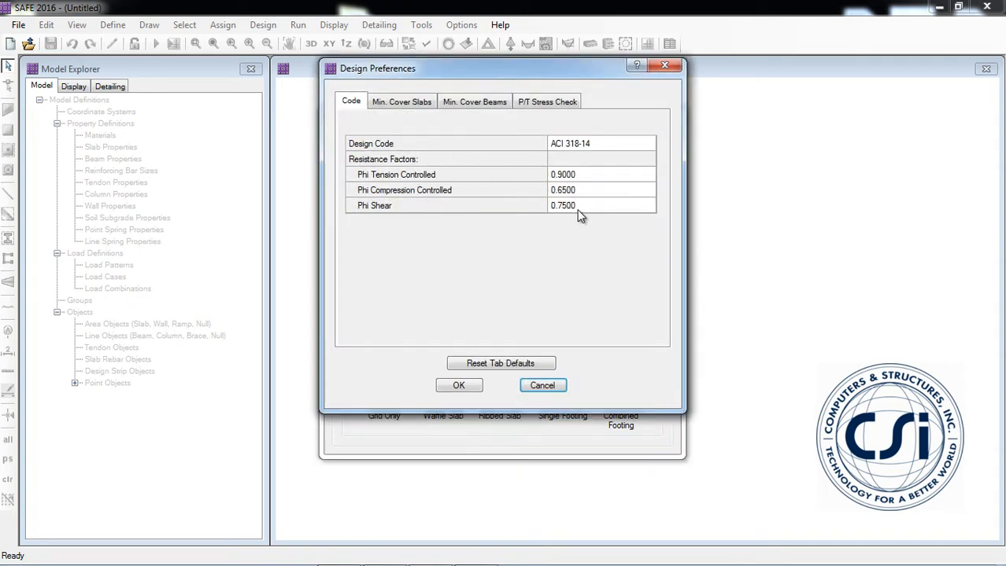
click(395, 105)
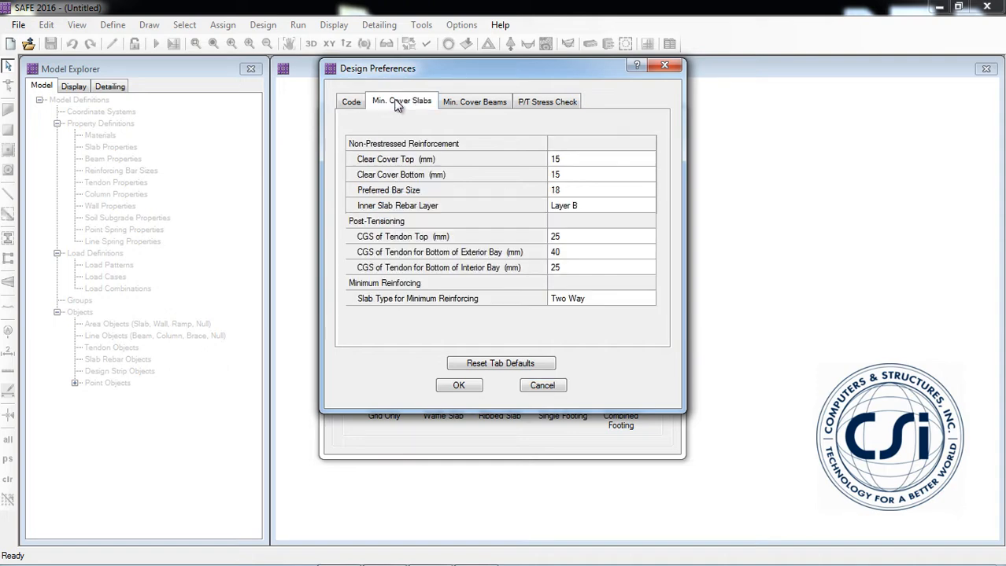
click(466, 103)
click(662, 66)
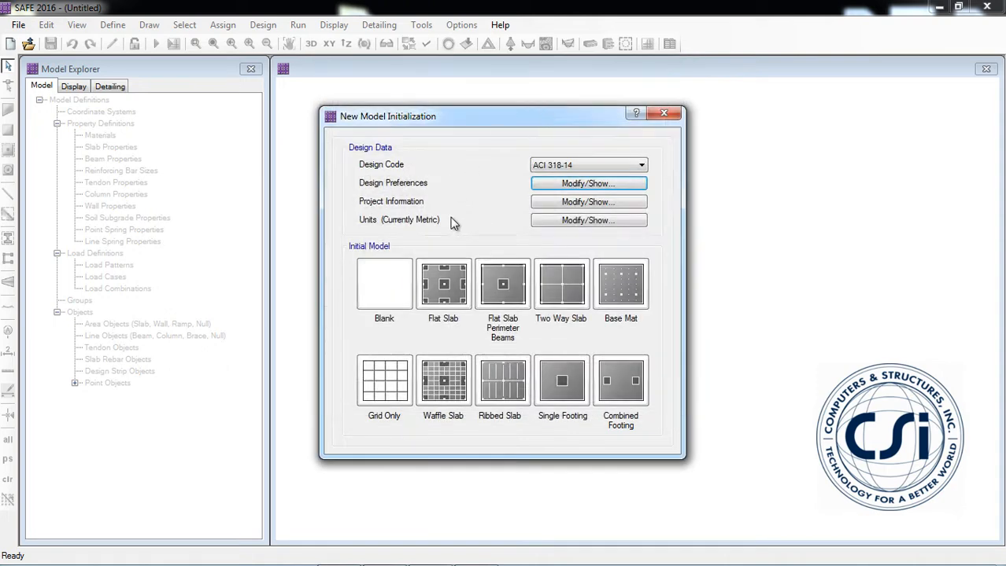
click(543, 203)
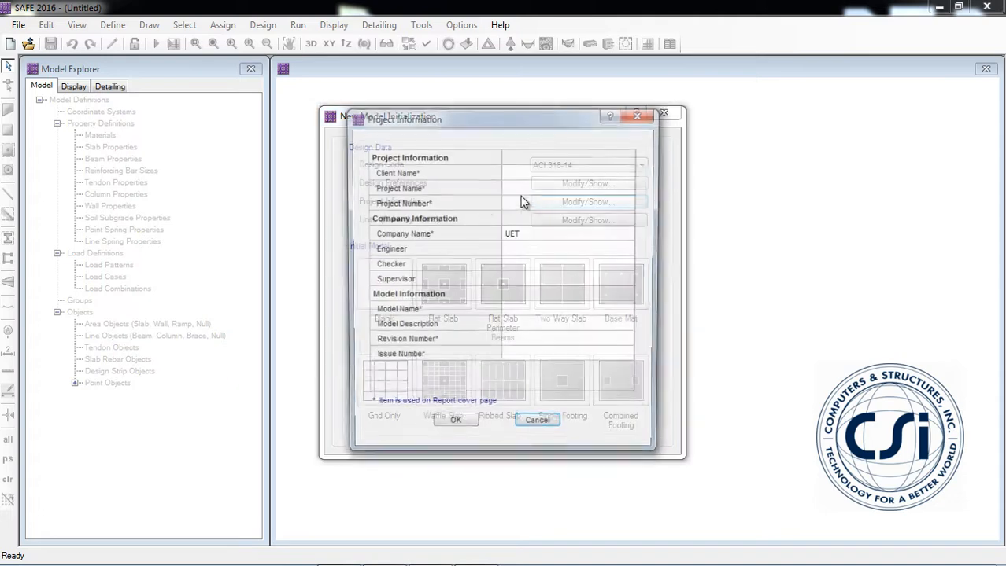
click(538, 427)
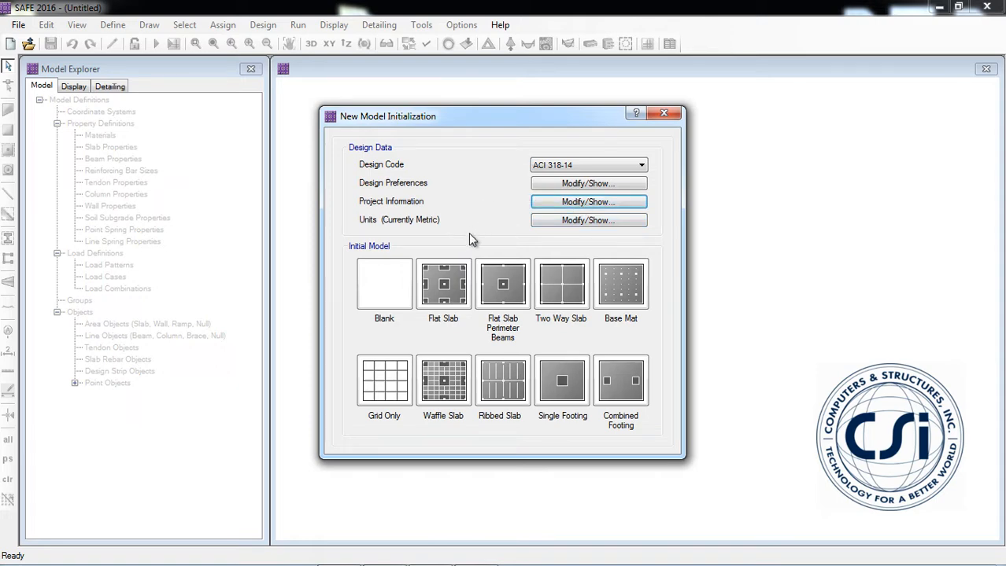
Set the model's units to the U.S. defaults.
click(563, 223)
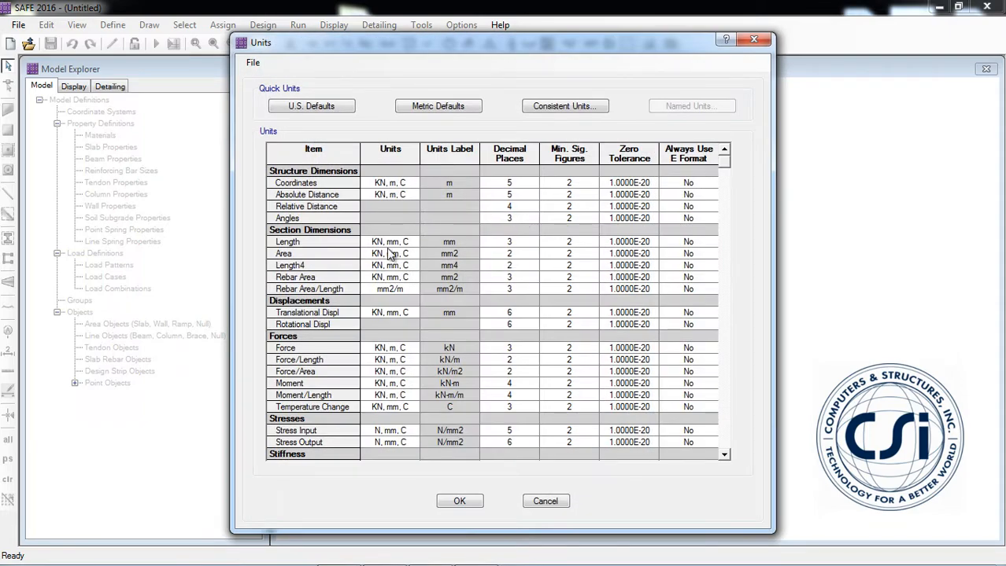
click(314, 113)
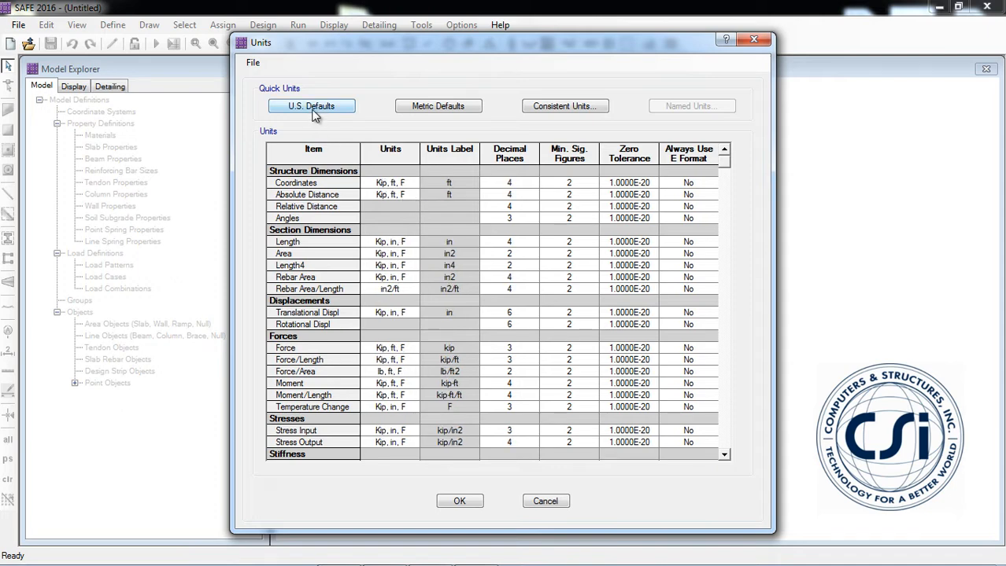
click(379, 185)
click(398, 185)
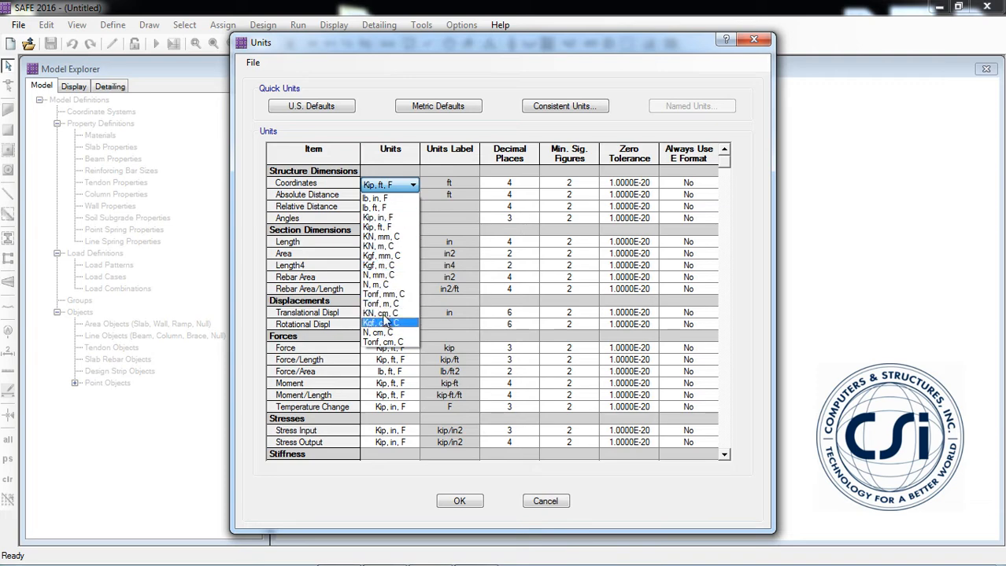
click(382, 187)
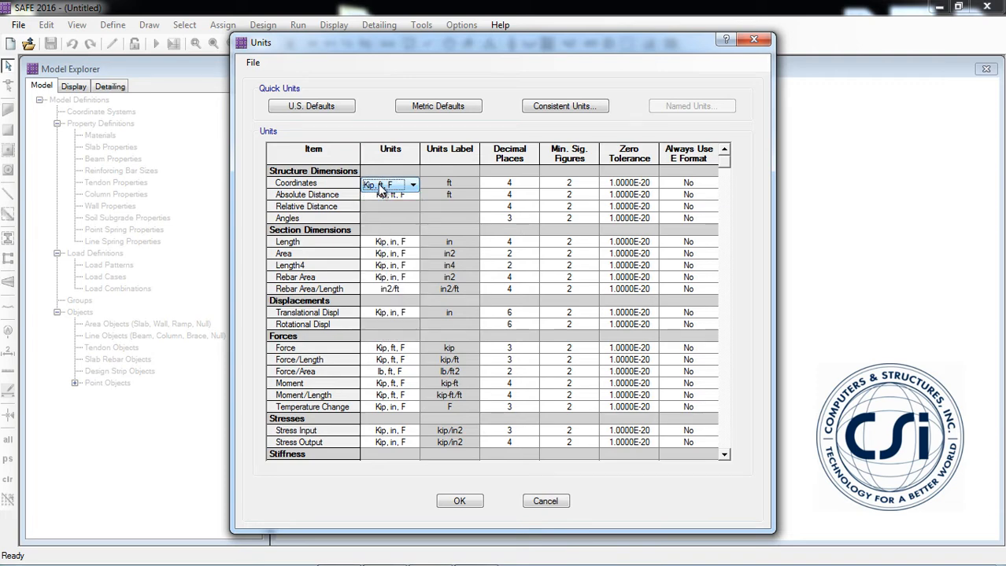
click(519, 160)
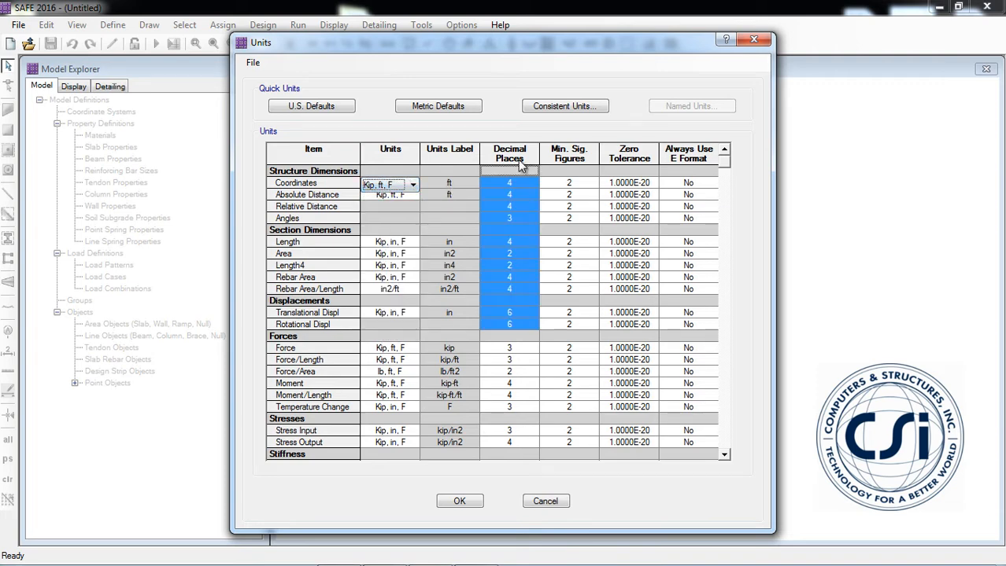
click(515, 182)
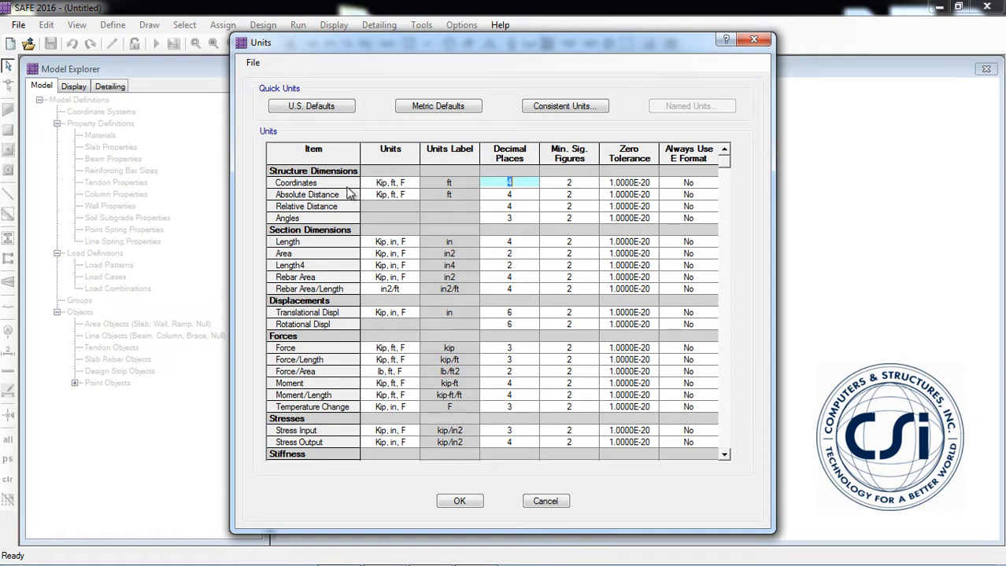
click(317, 106)
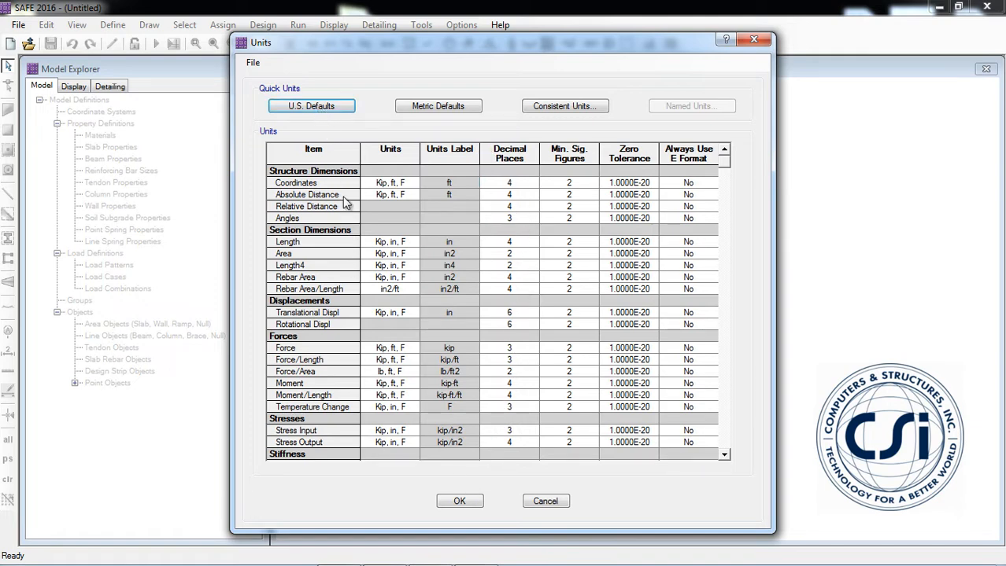
click(457, 499)
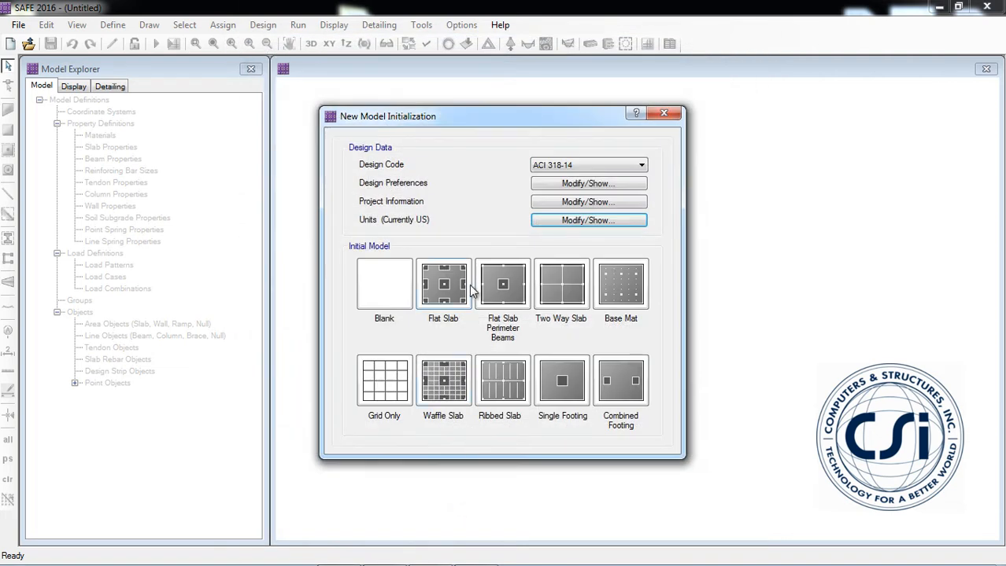
Define a grid-only Cartesian model with 7 X and 8 Y grid lines, spaced 16 ft in X and 20 ft in Y.
click(386, 385)
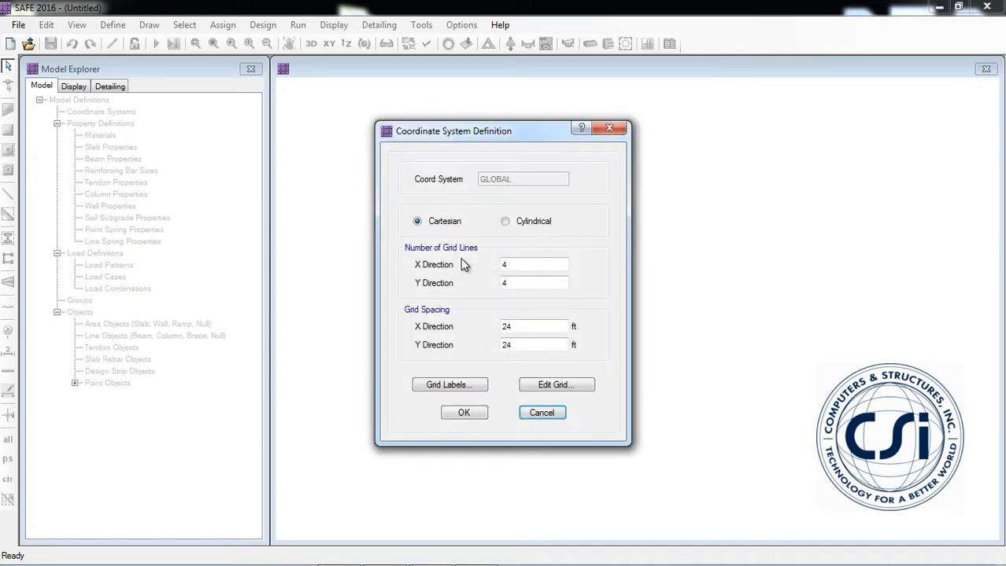
double_click(514, 264)
text(7)
key(Tab)
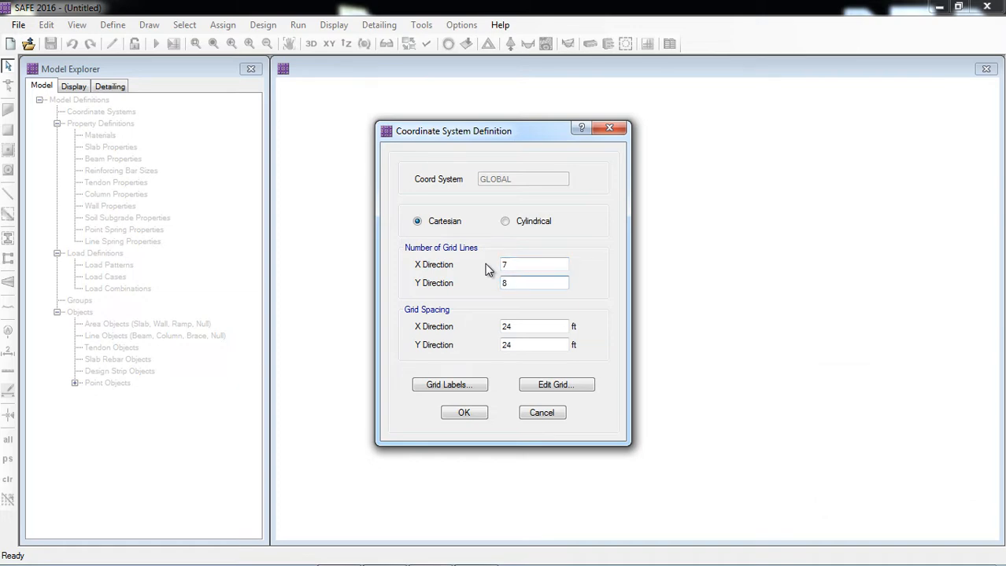
text(8)
key(Tab)
text(16)
key(Tab)
text(20)
click(511, 326)
Edit the grid with its data displayed as spacing and set the X spacing of grid C to 20 ft.
click(546, 389)
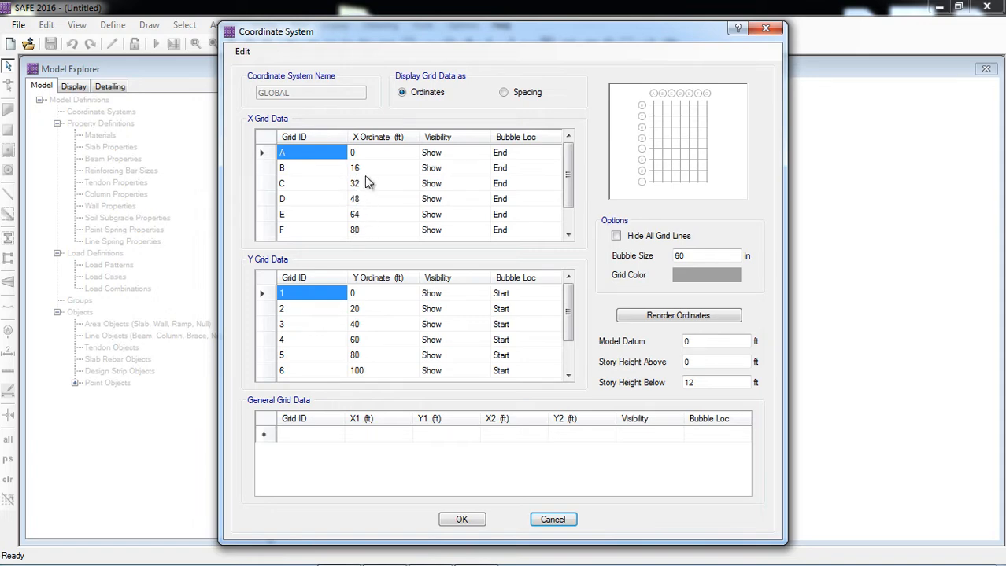
click(503, 94)
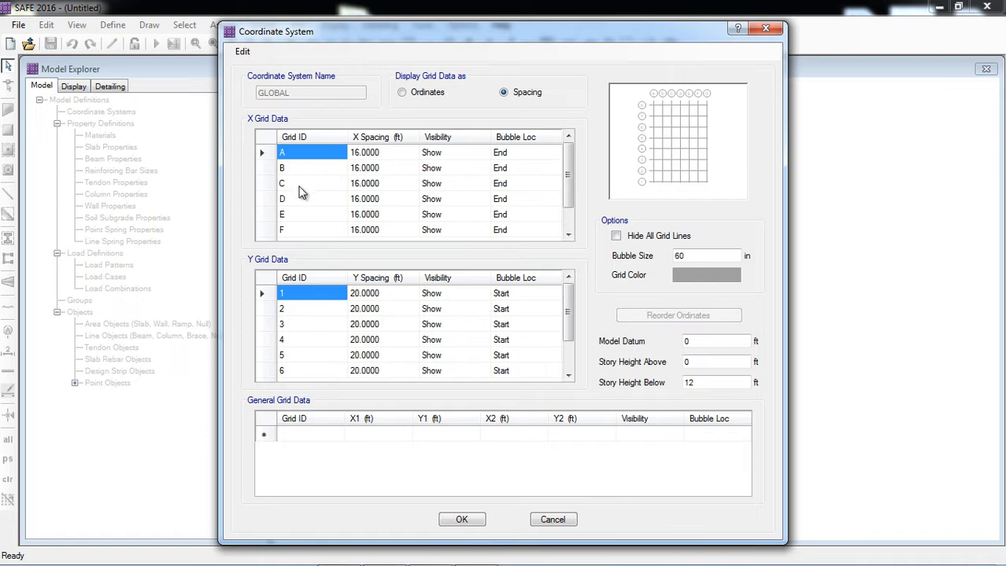
click(367, 189)
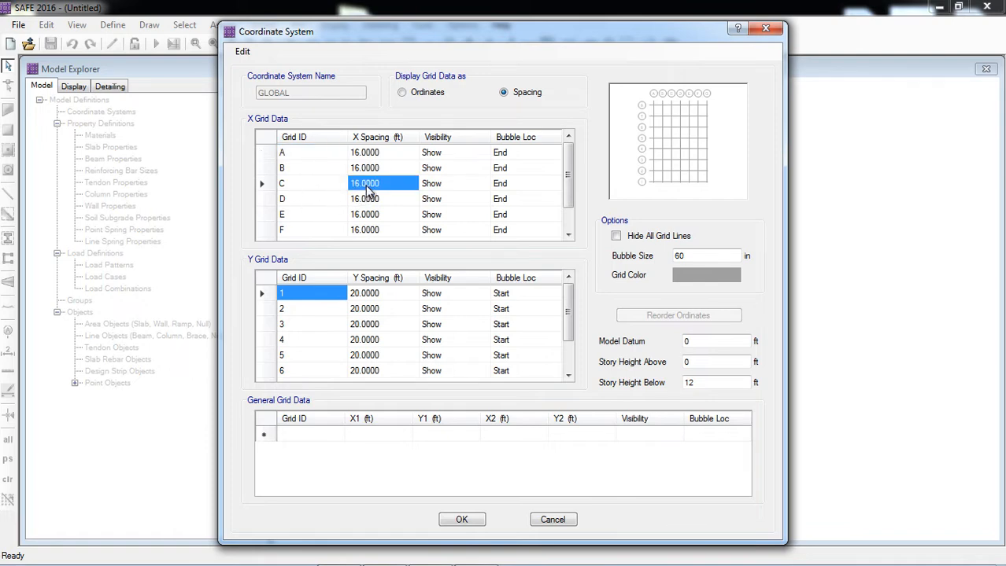
text(2)
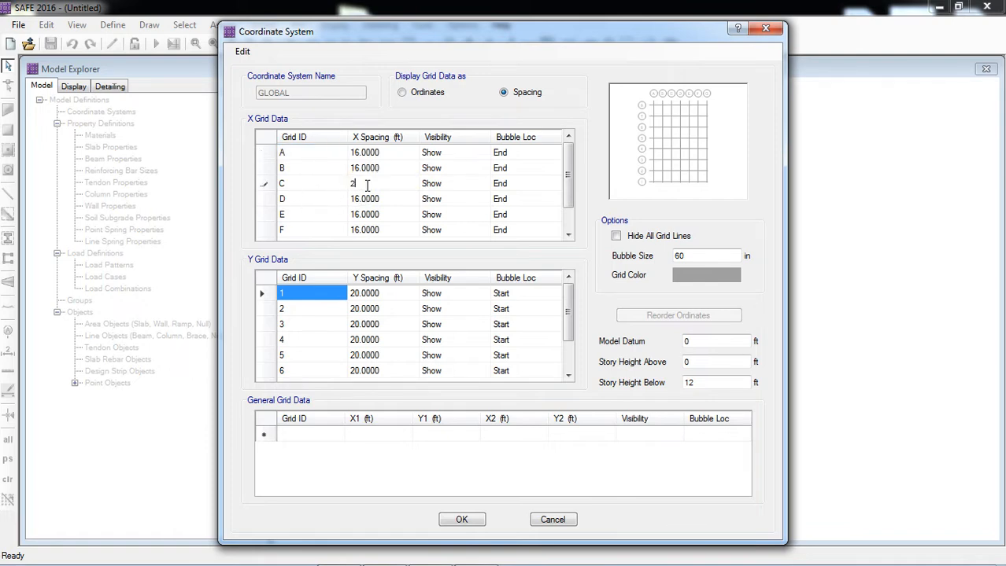
text(0)
click(374, 200)
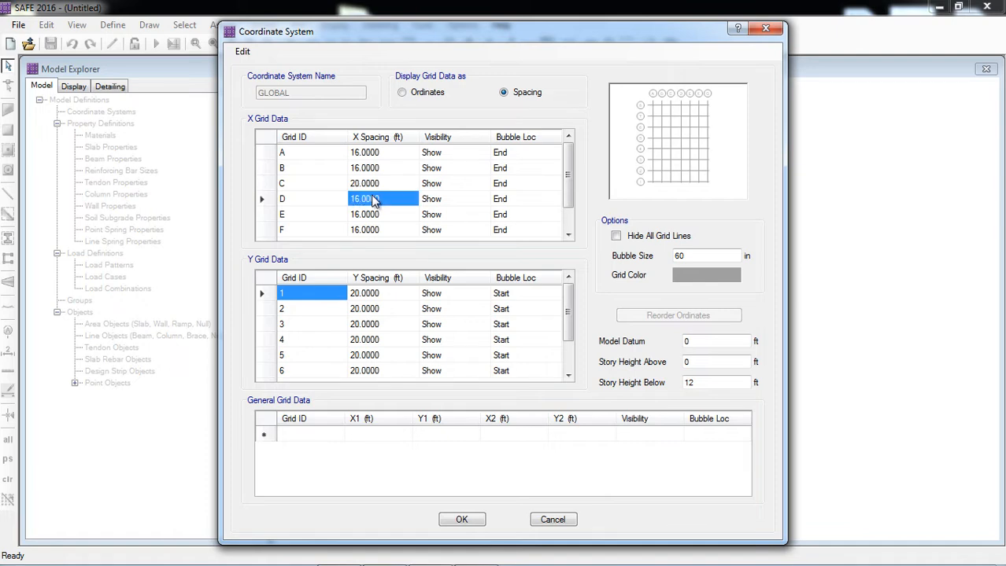
Set the Y spacing of grid 3 to 15 ft and the story height below to 13 ft, and accept the grid.
click(370, 327)
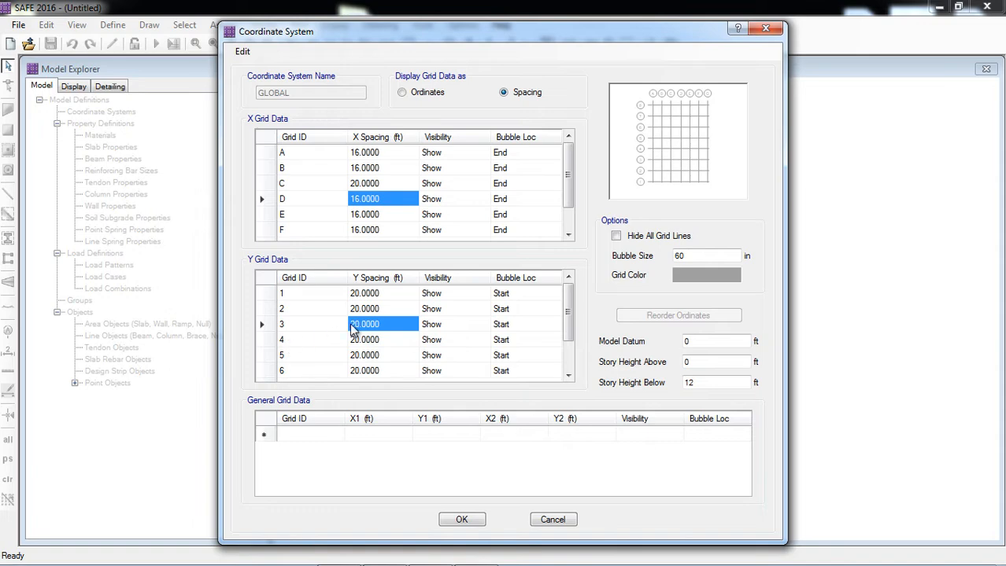
key(BackSpace)
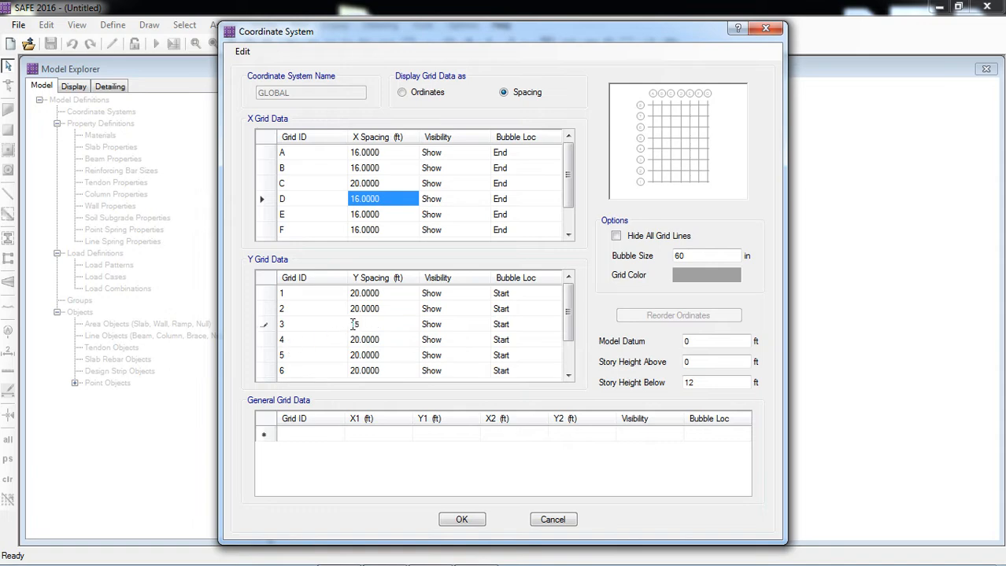
key(Return)
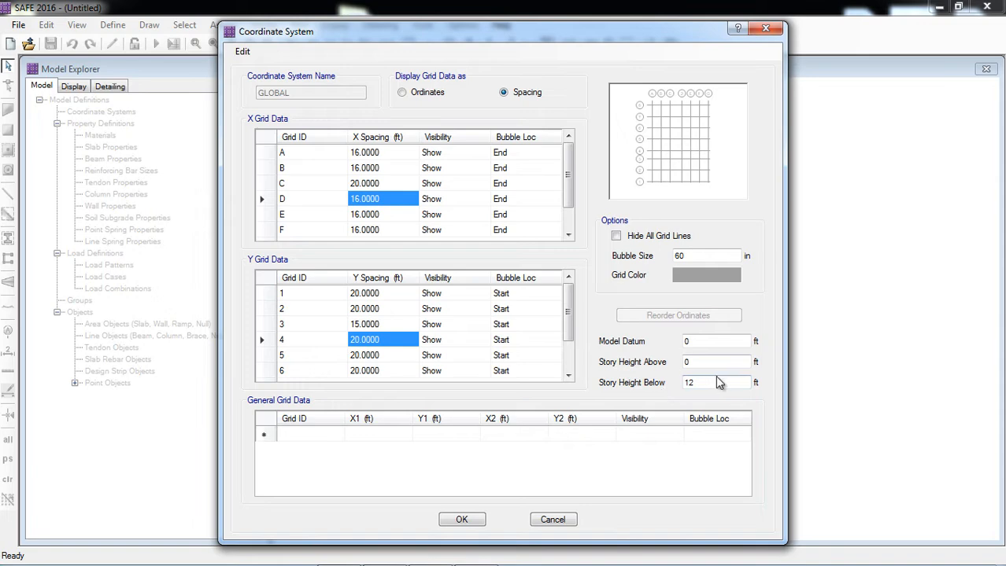
double_click(689, 384)
text(13)
click(462, 520)
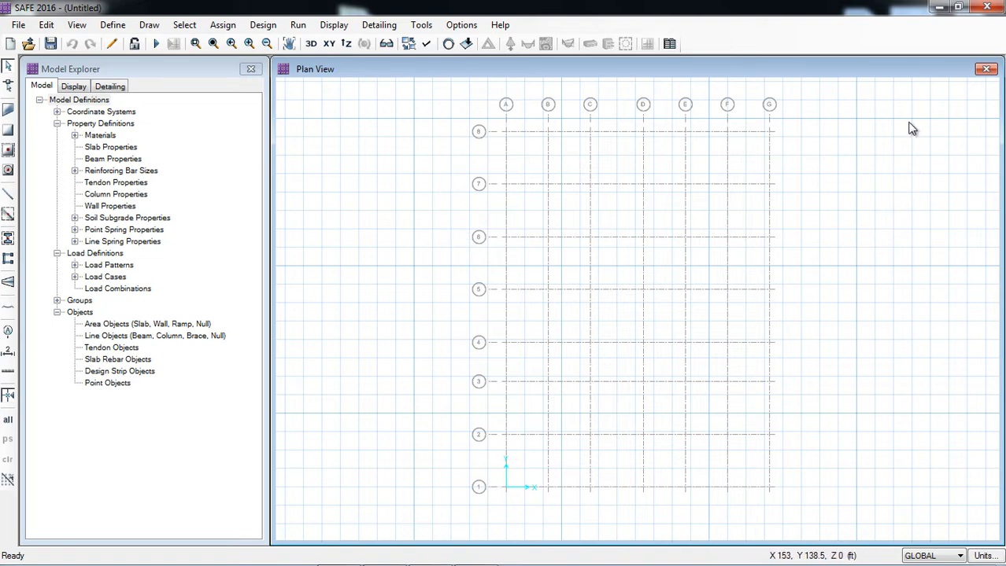
Turn off the Horizon display in the plan view.
click(426, 44)
click(645, 327)
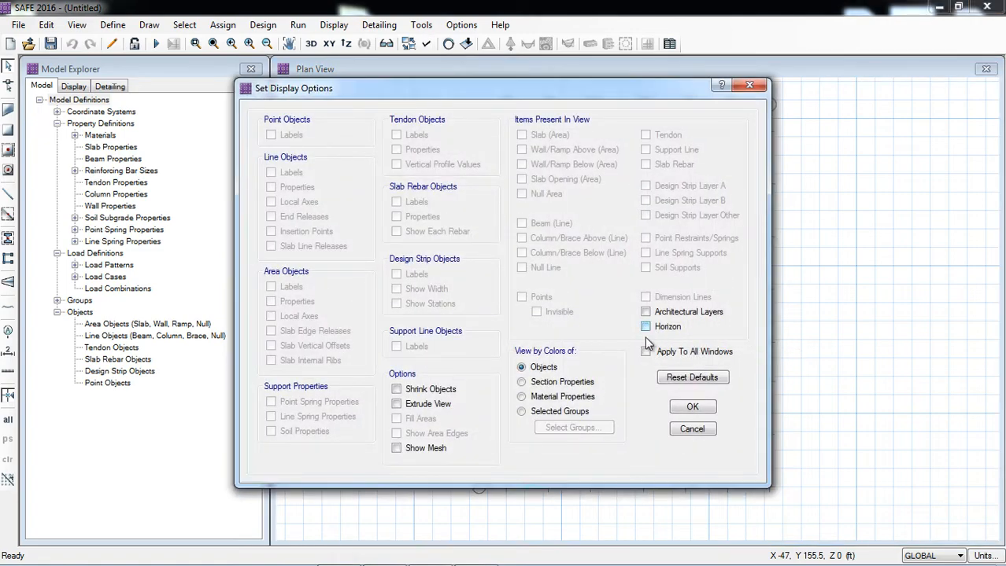
click(692, 407)
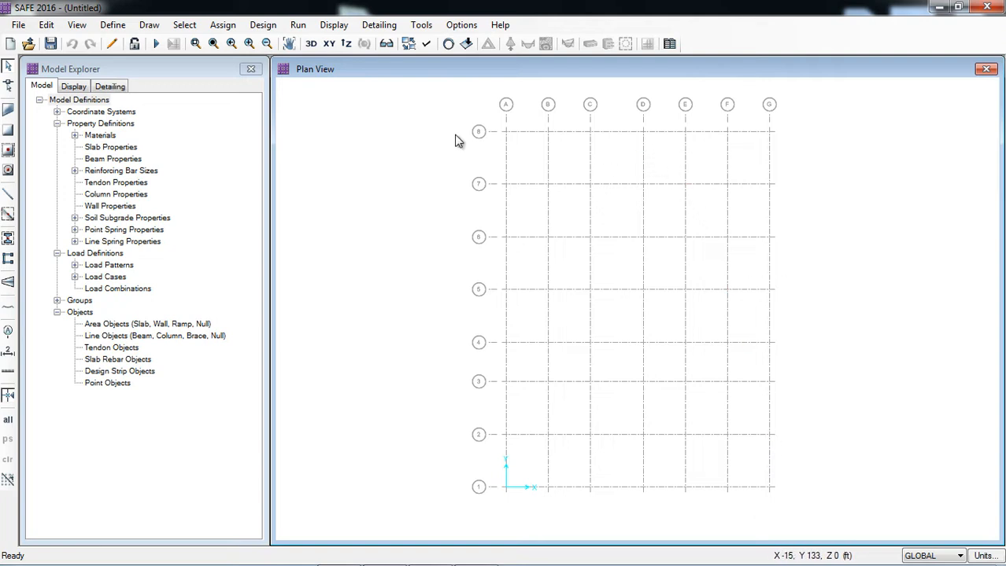
Review the property data of the 4000Psi concrete in the material definitions.
click(126, 25)
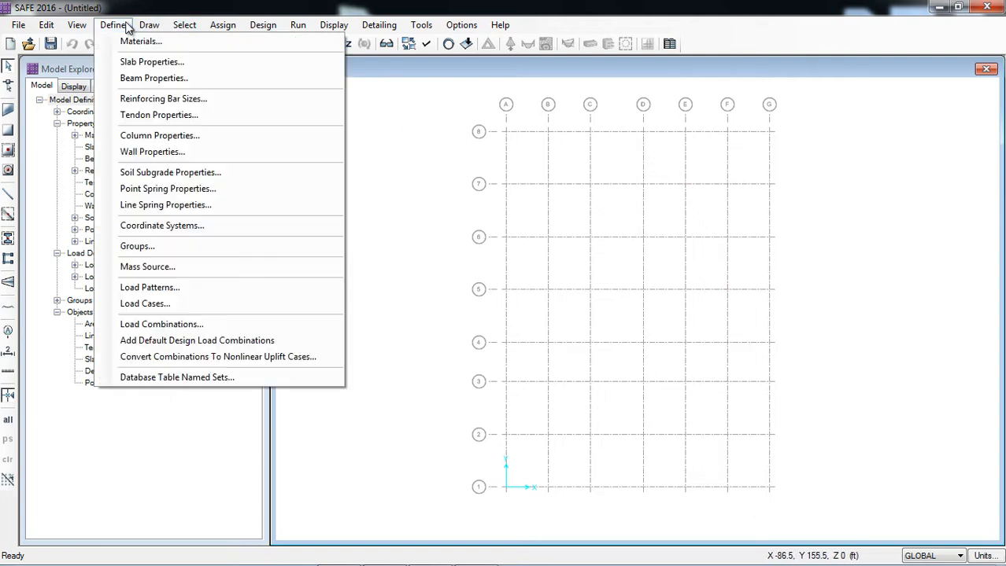
click(128, 38)
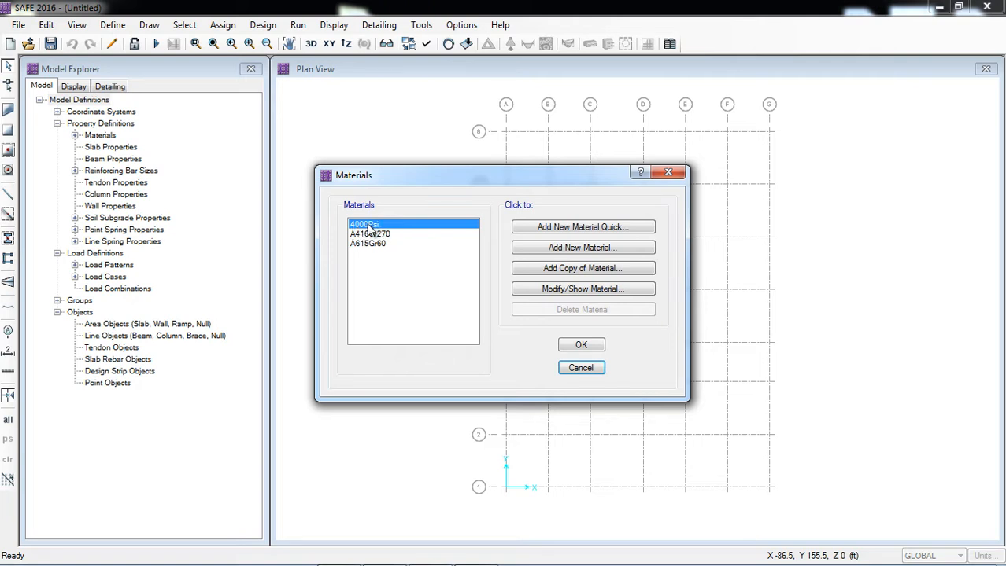
click(371, 244)
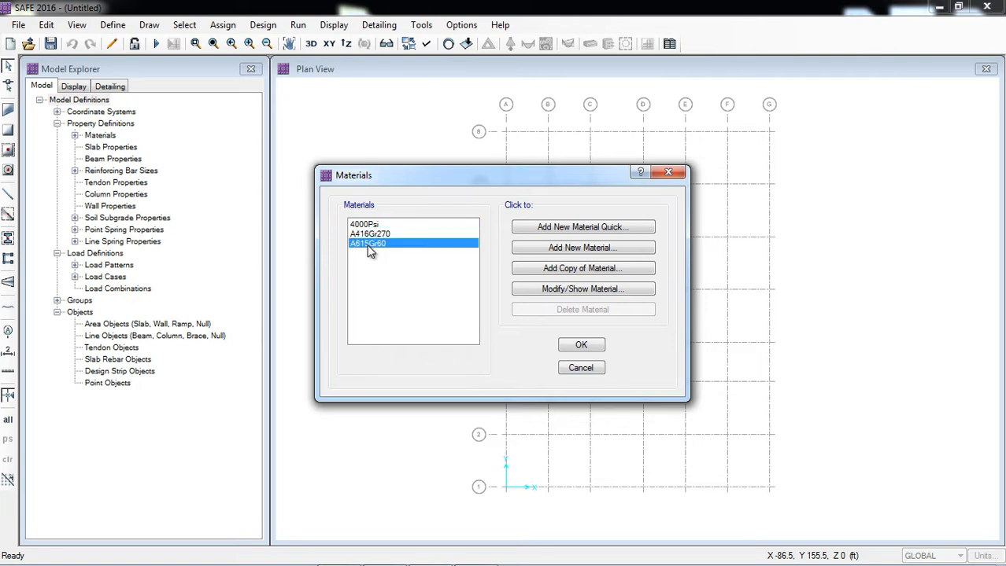
click(580, 347)
click(117, 25)
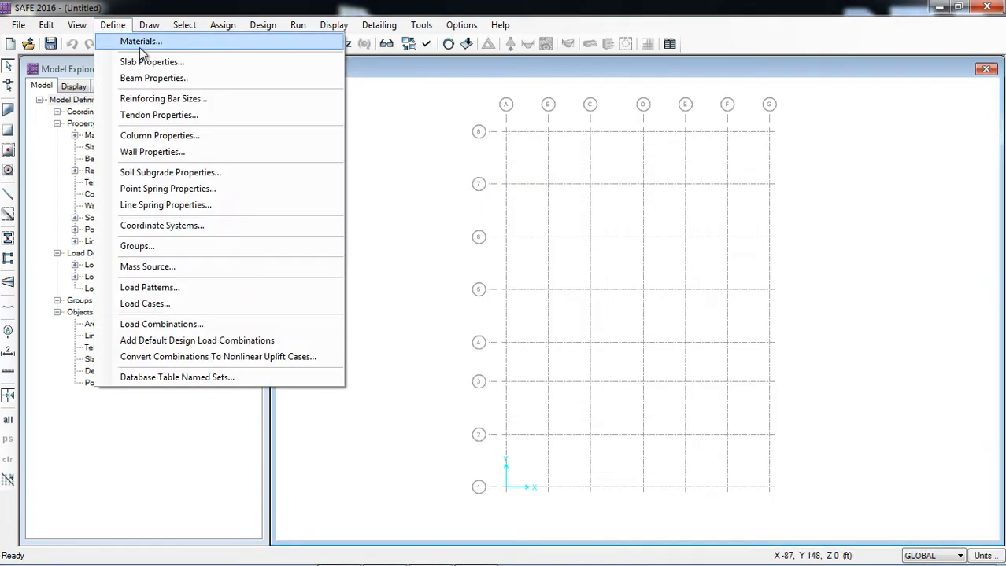
click(142, 38)
click(553, 288)
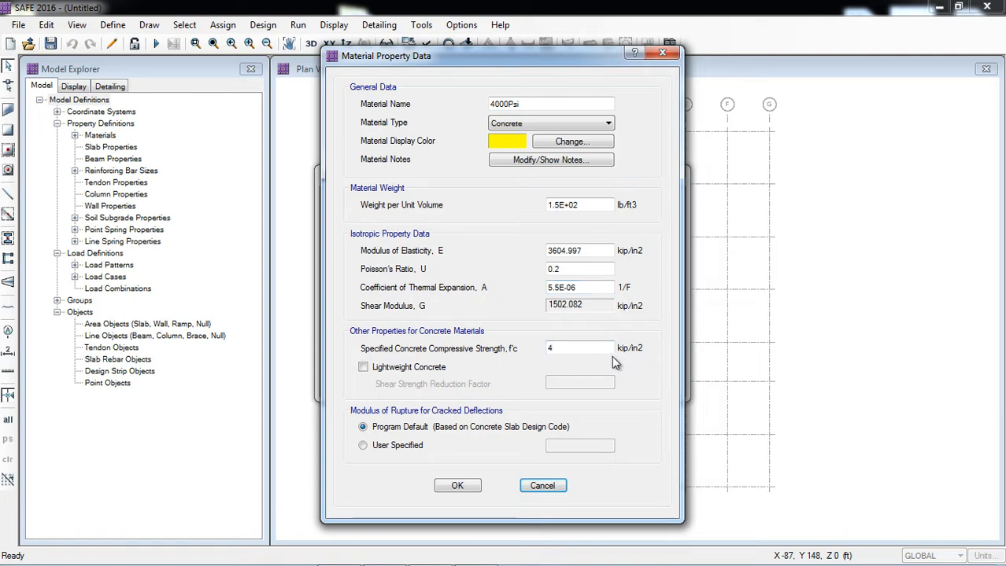
click(455, 486)
Review the property data of the A615Gr60 rebar and accept the material definitions.
click(390, 244)
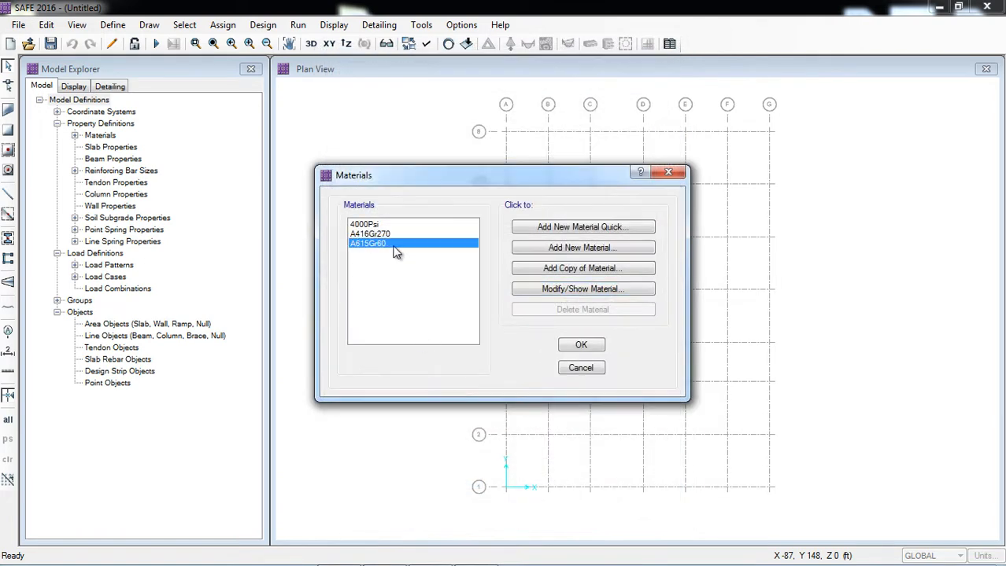
click(541, 293)
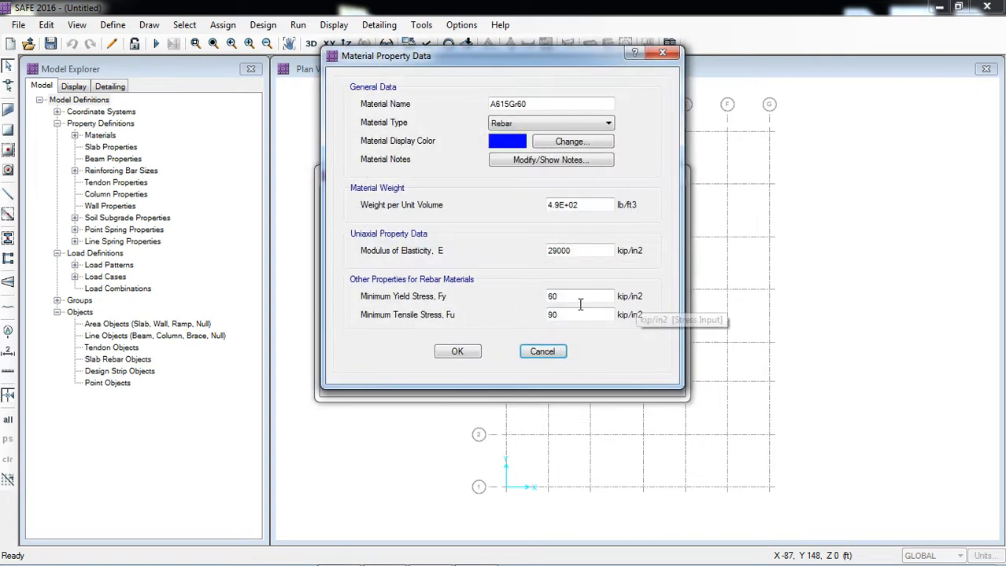
click(468, 353)
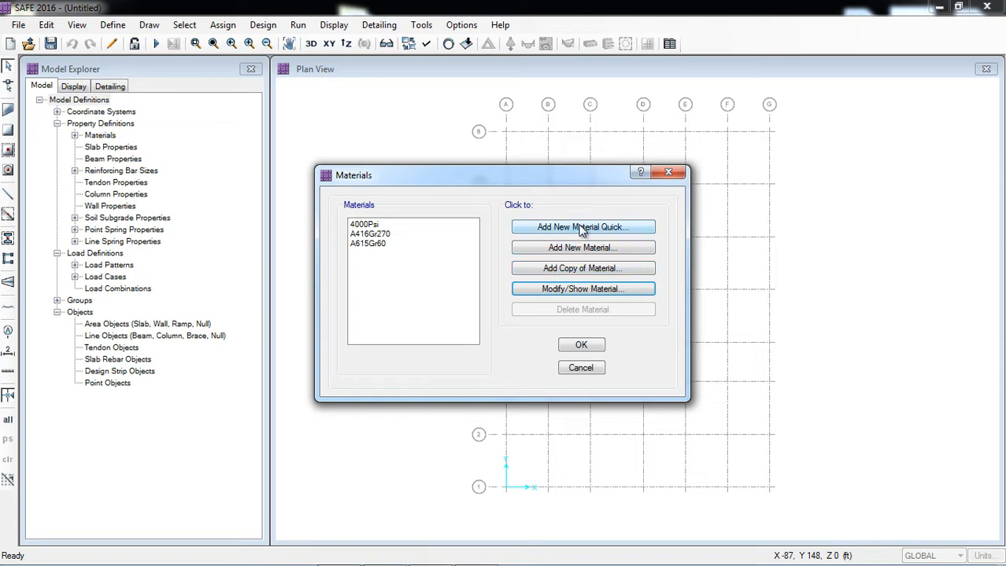
click(580, 345)
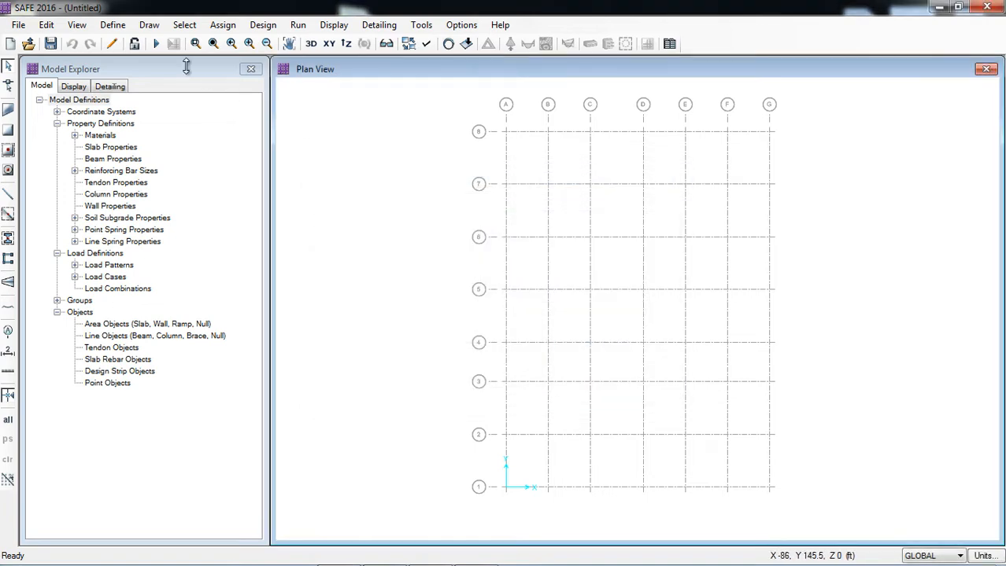
Add a slab property named SLAB 8 inch with 4000Psi material, type Slab, 8 in thickness and thick-plate behaviour without orthotropy.
click(124, 25)
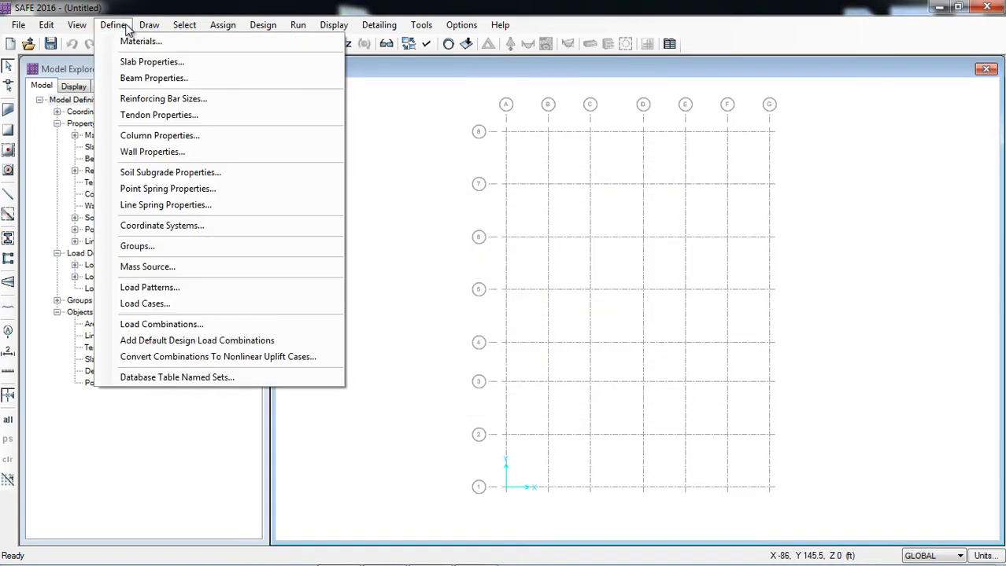
click(136, 63)
click(554, 236)
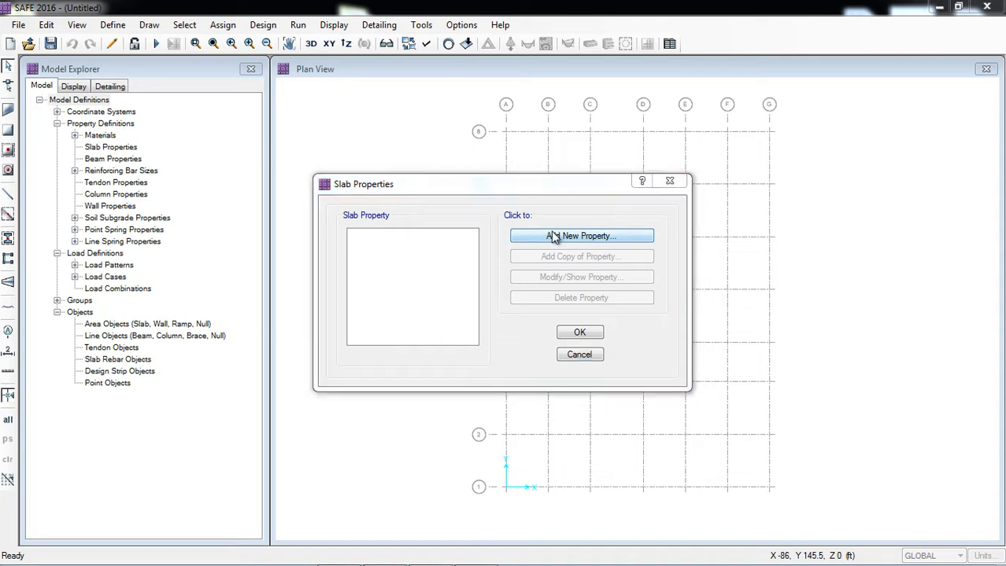
click(538, 153)
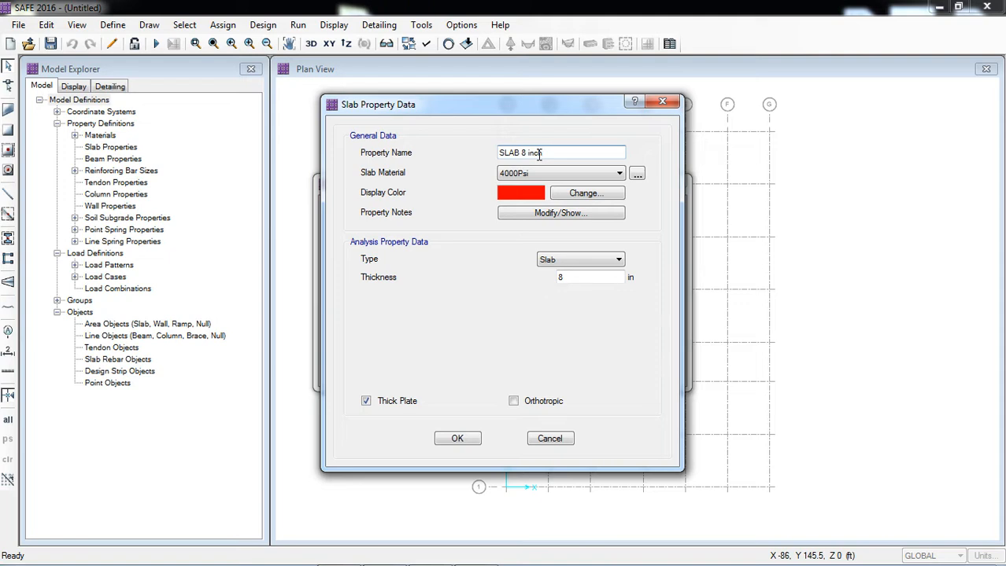
click(574, 273)
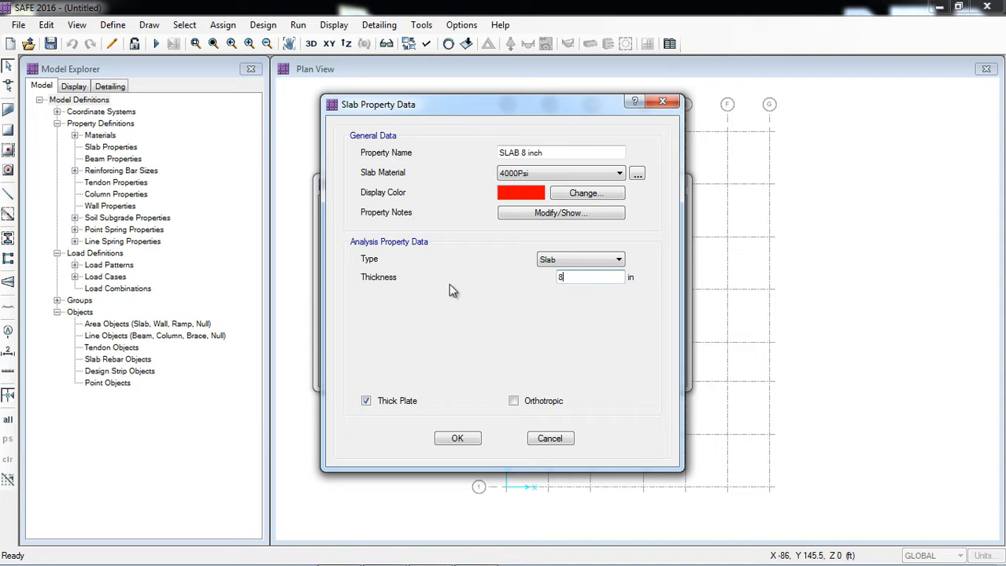
click(561, 265)
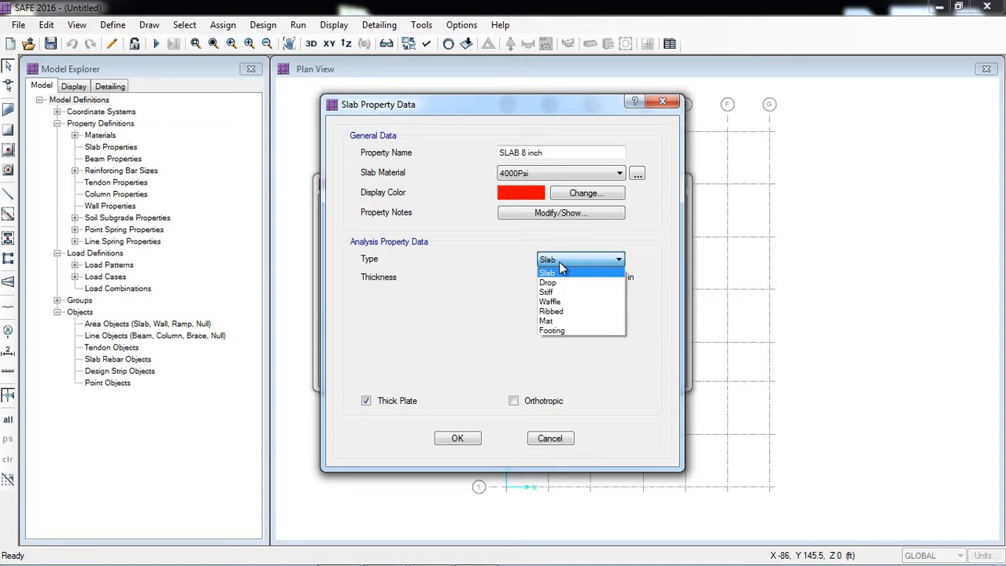
click(561, 272)
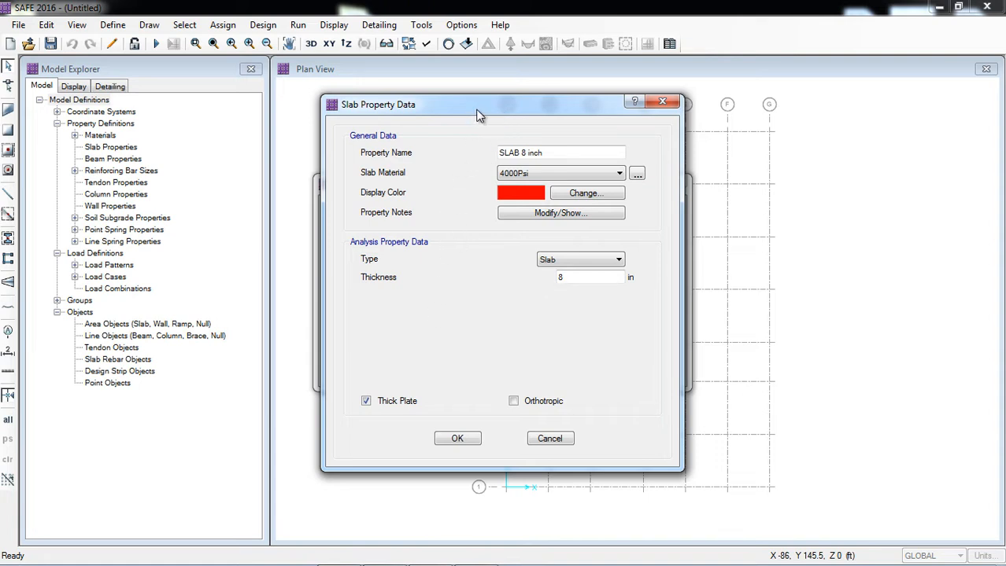
drag(476, 115, 428, 104)
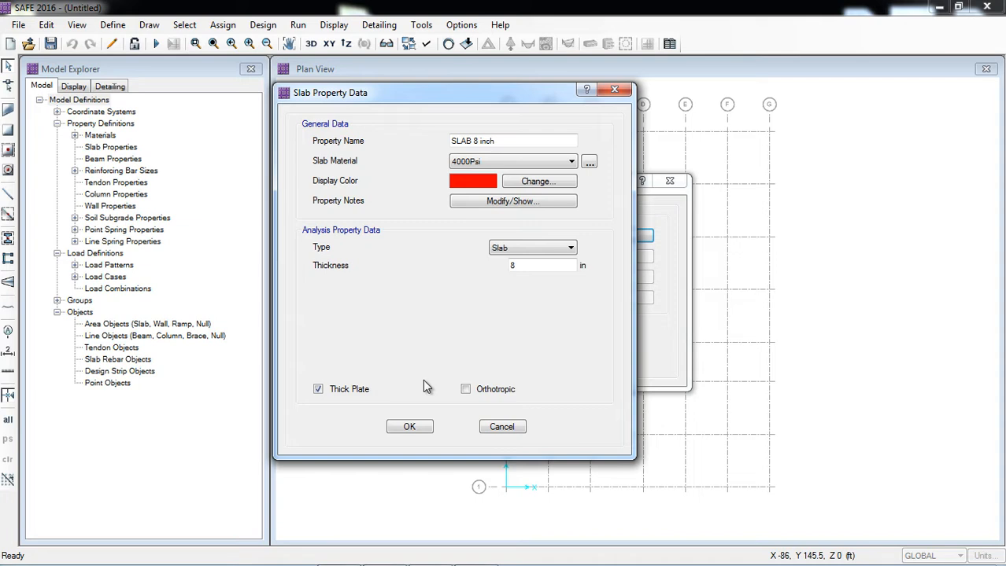
click(465, 389)
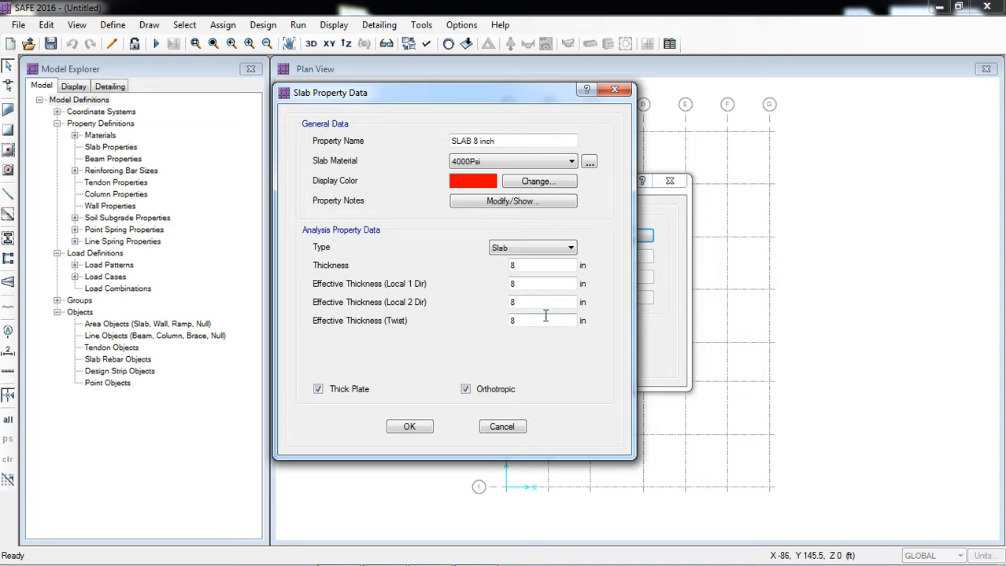
click(466, 389)
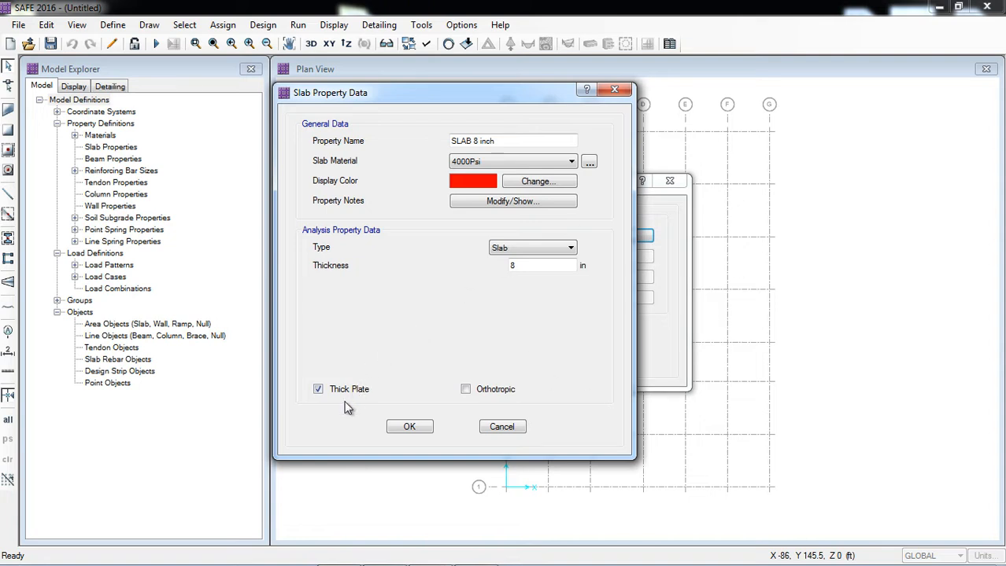
click(409, 427)
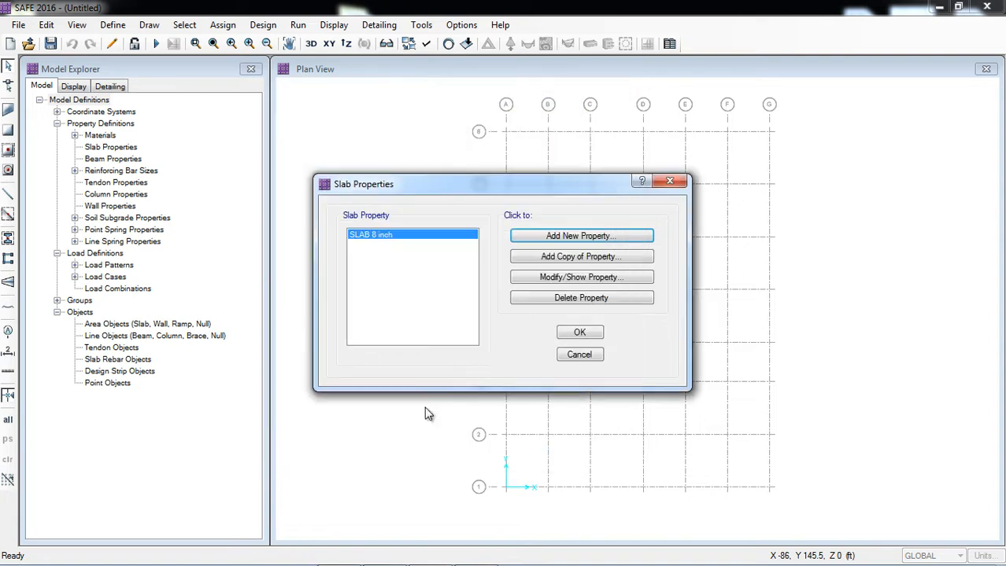
Add a second slab property and name it Drop 12 inch.
click(560, 238)
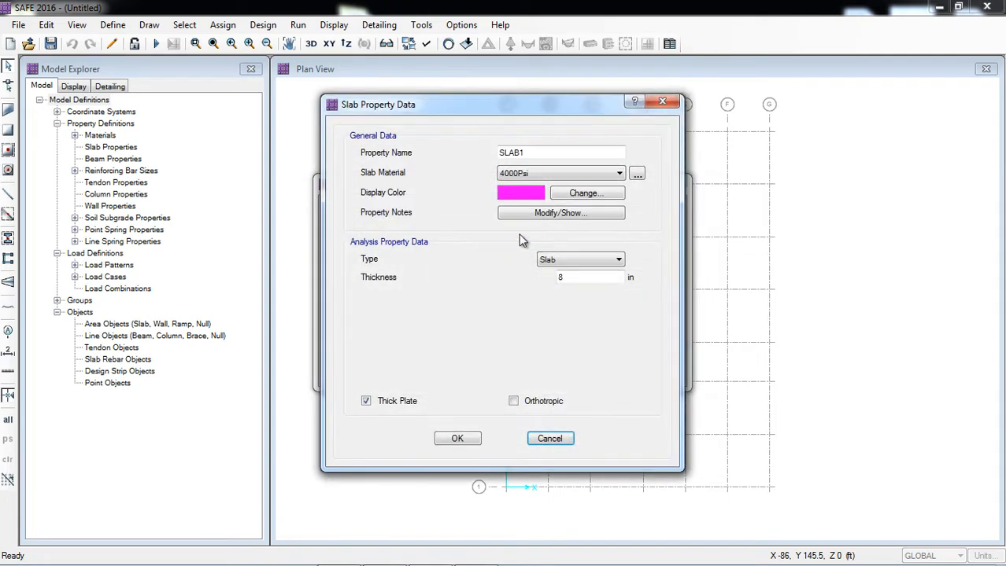
click(549, 152)
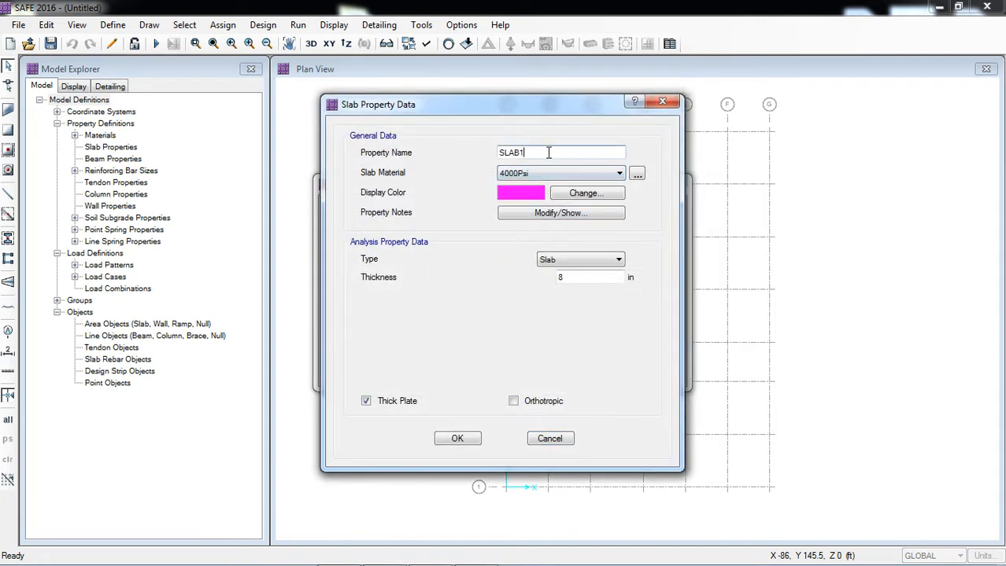
key(BackSpace)
key(BackSpace)
key(BackSpace)
key(BackSpace)
key(BackSpace)
text(Drop)
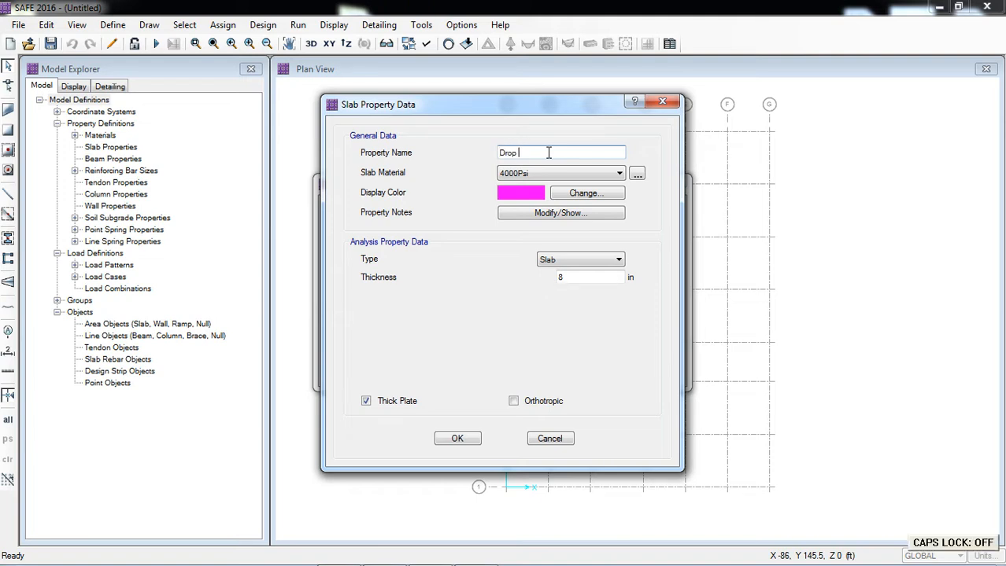
text( 12)
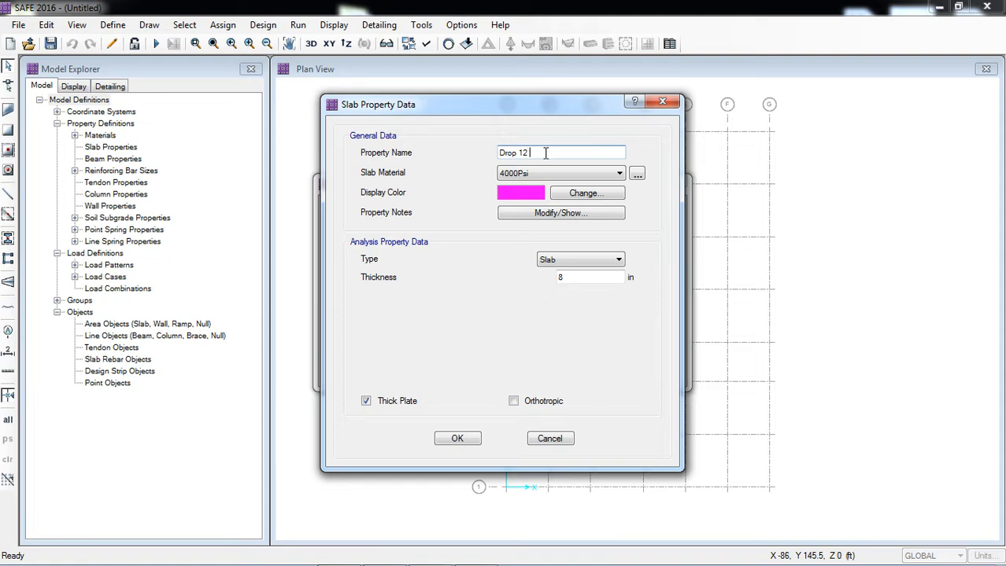
text("ch)
Set the drop property's type to Drop and its thickness to 12 in, and accept the slab properties.
click(571, 261)
click(568, 281)
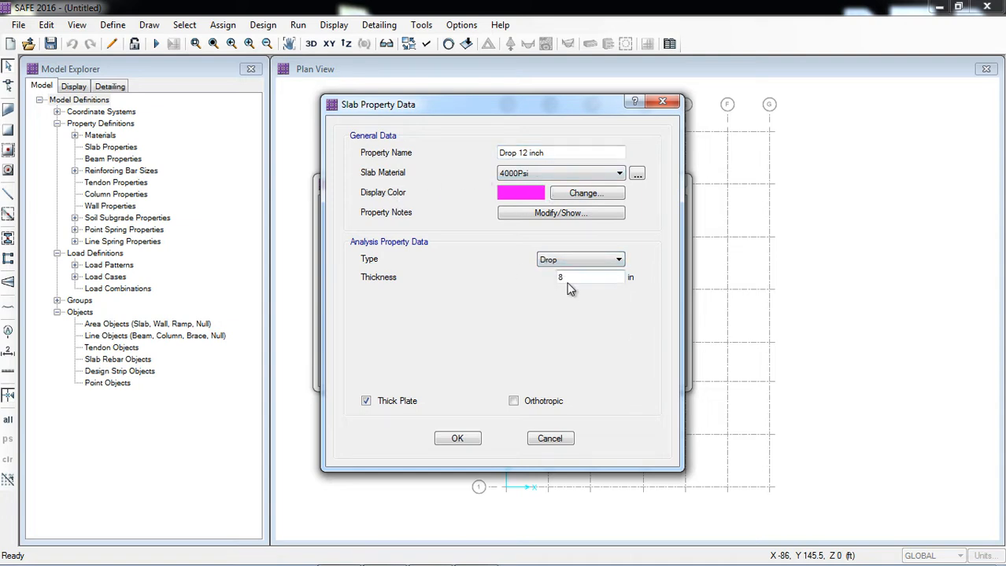
drag(602, 277, 554, 285)
text(12)
click(563, 155)
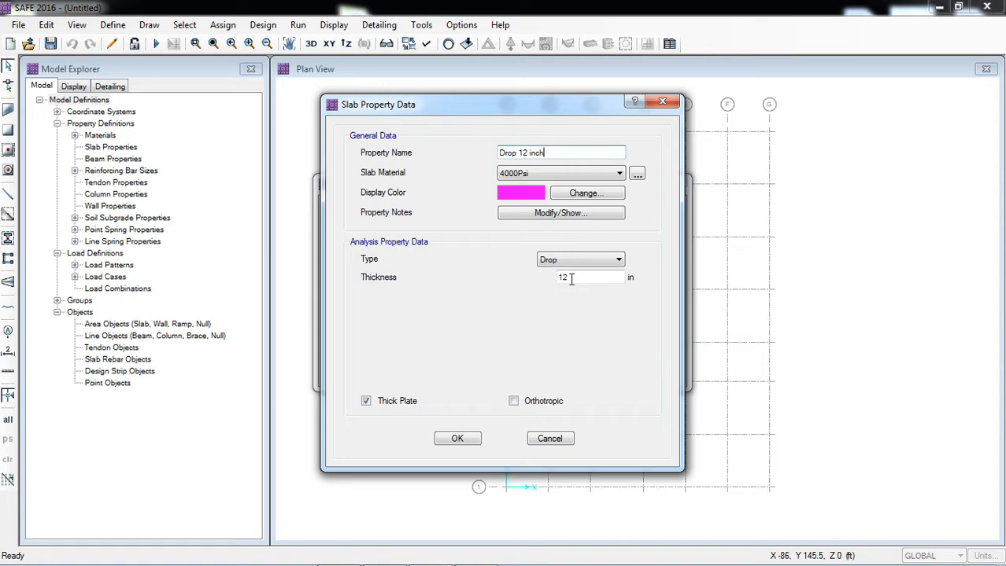
click(459, 438)
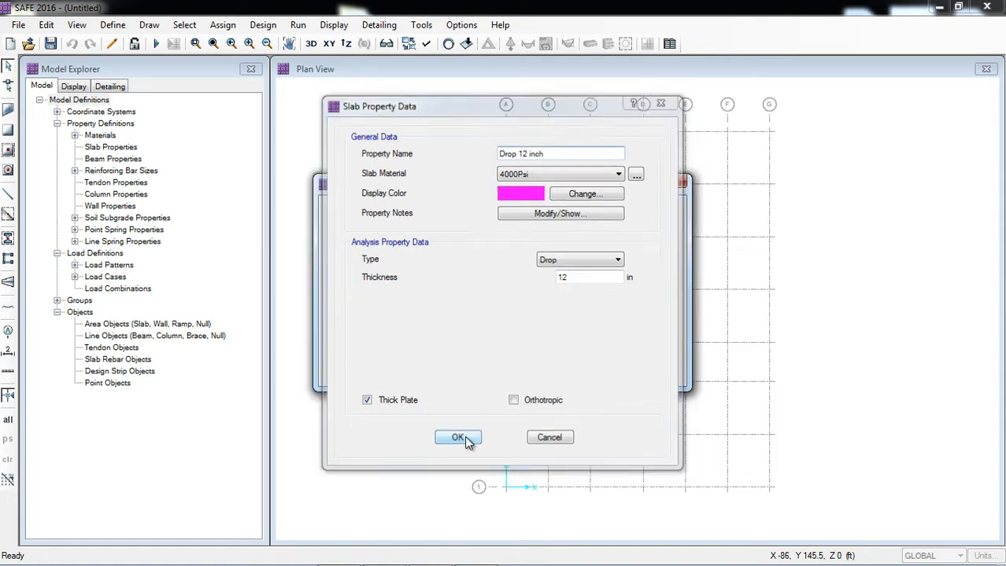
click(580, 334)
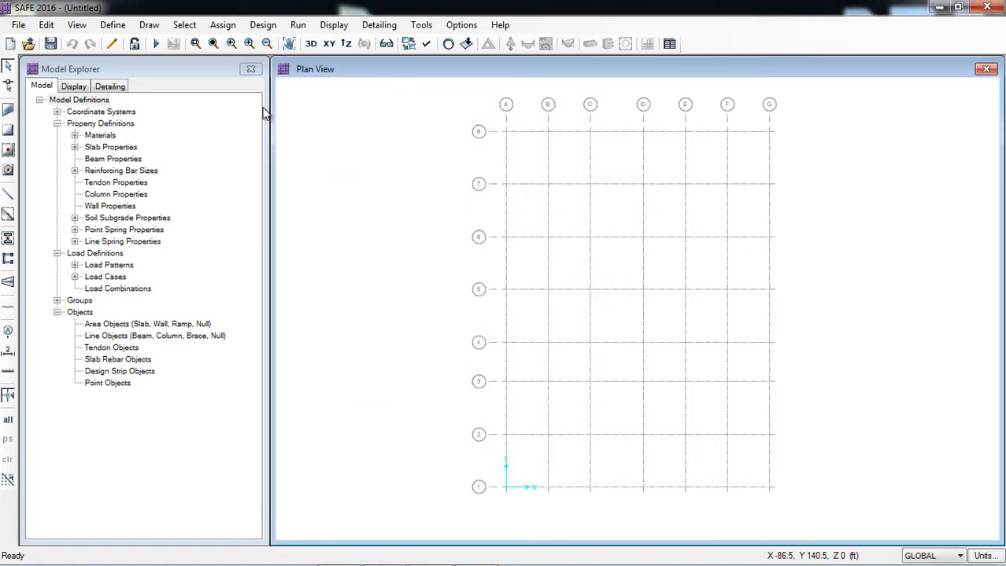
Save the model as "slab with drop" in the Excercise folder.
click(114, 26)
click(145, 3)
click(18, 25)
click(52, 125)
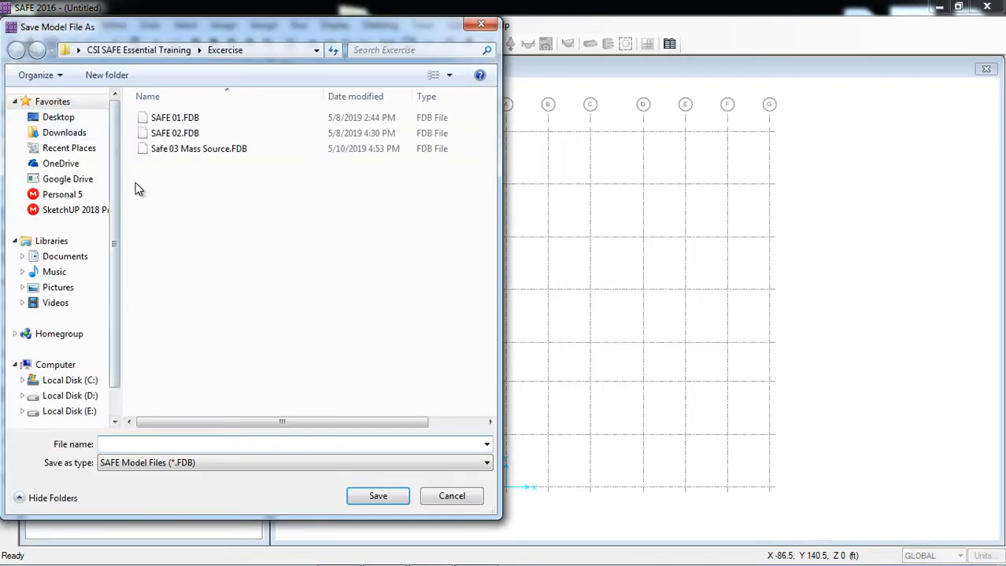
click(199, 443)
text(slab with dor)
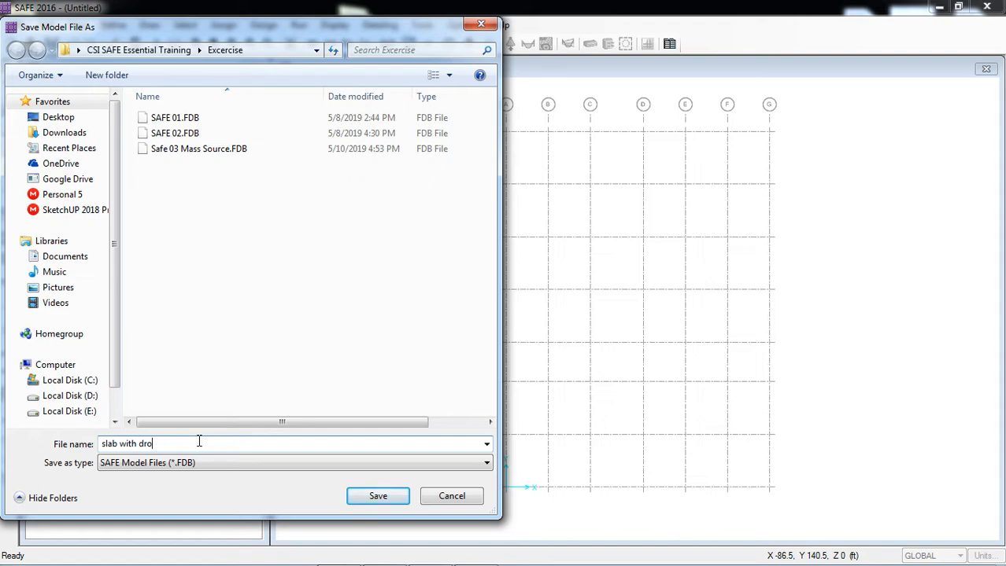
text(p)
key(Return)
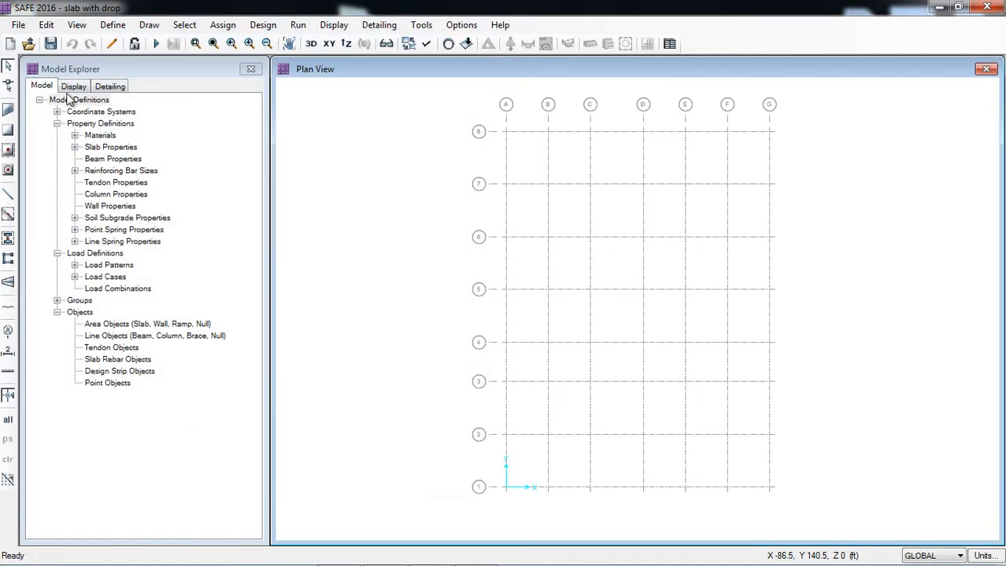
Add a new beam property and name it BEAM 12x15 inch.
click(113, 26)
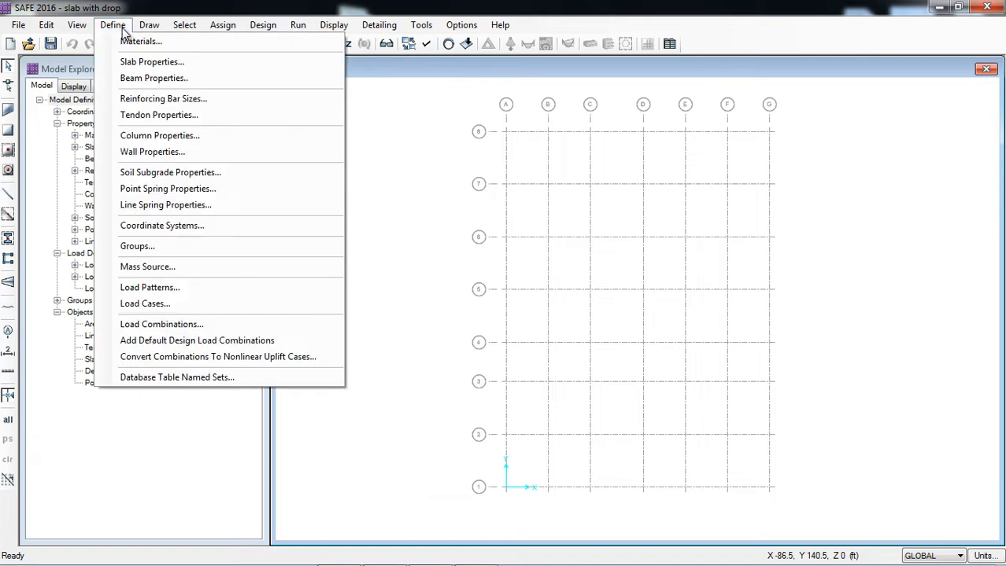
click(159, 79)
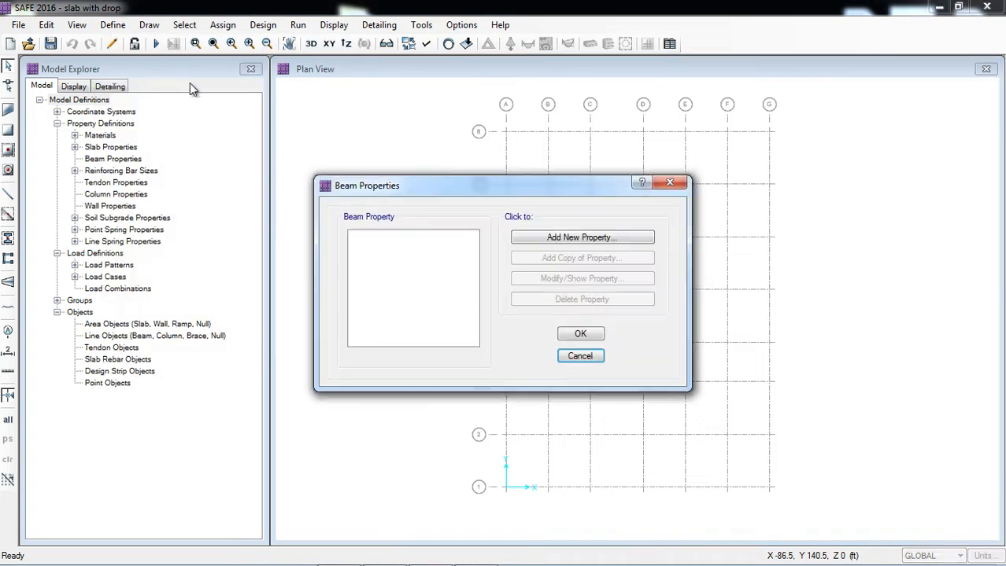
click(537, 241)
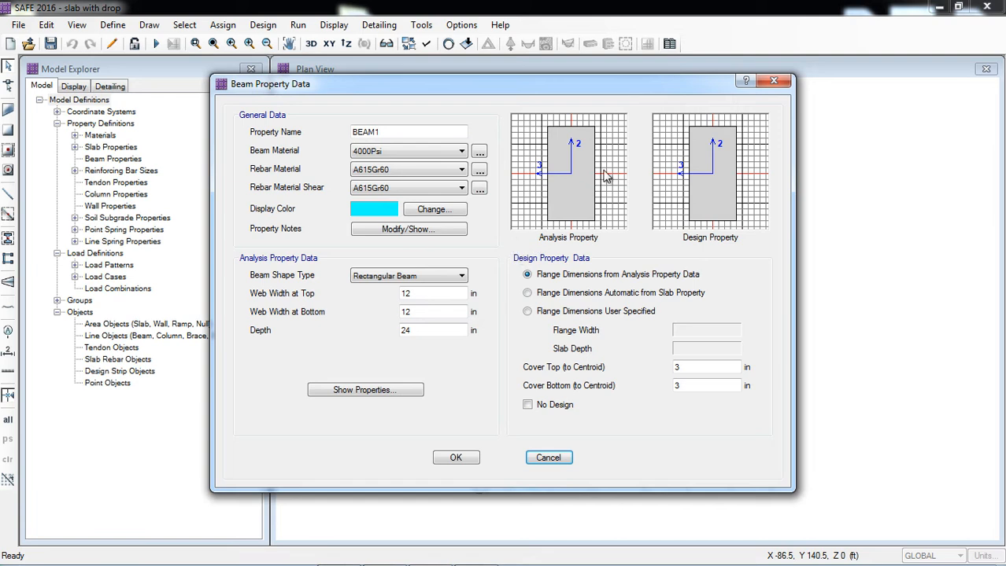
click(405, 132)
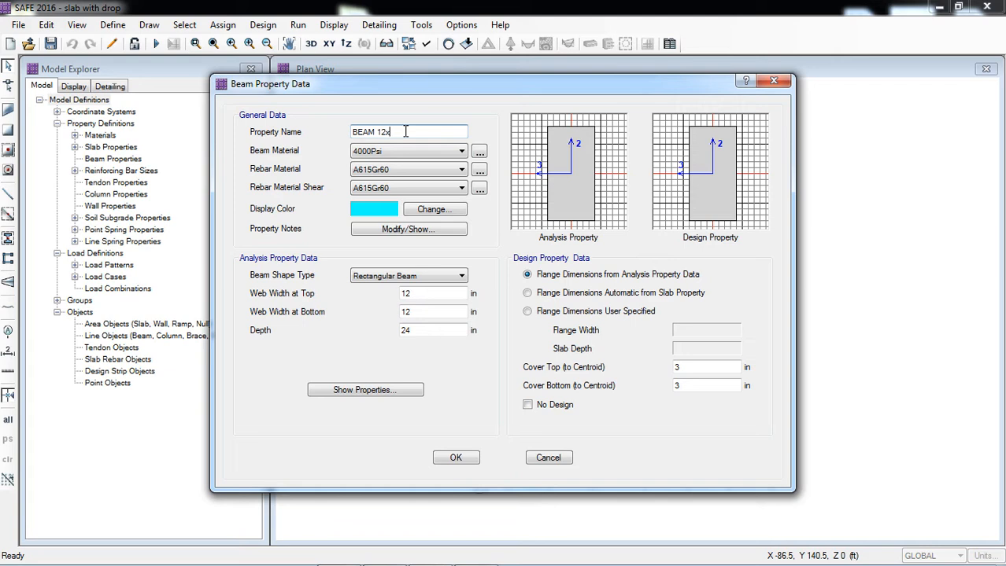
key(Caps_Lock)
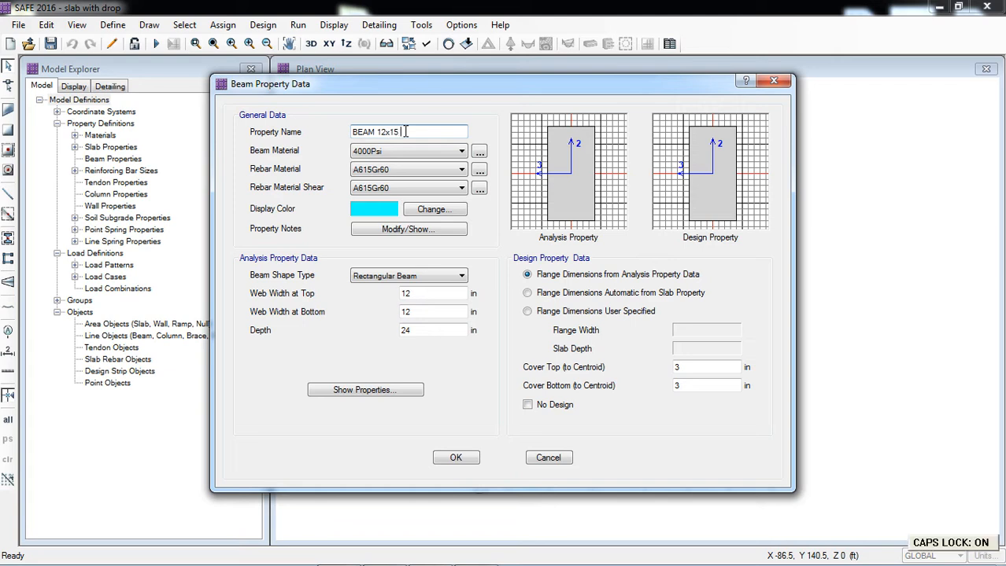
key(BackSpace)
key(BackSpace)
key(Caps_Lock)
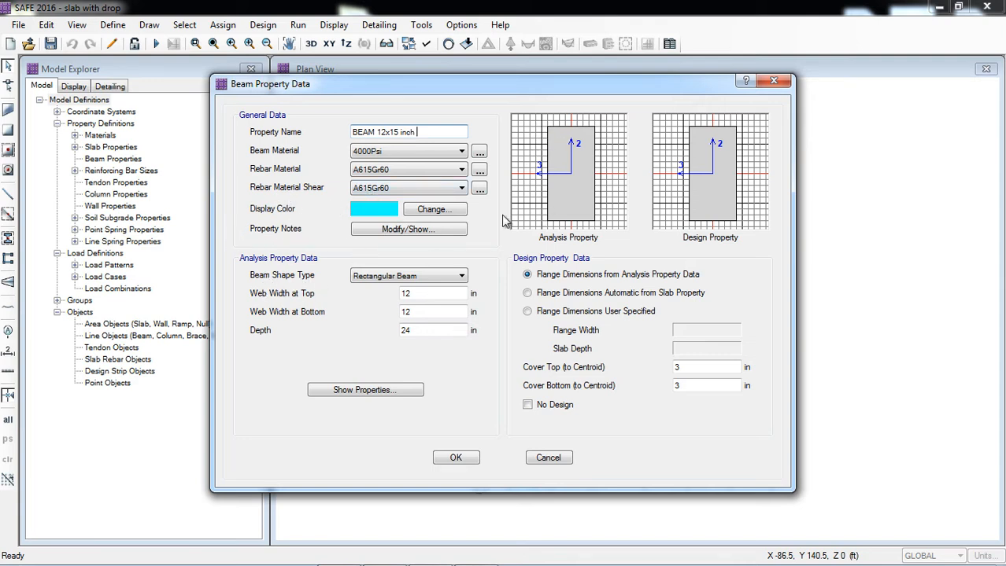
Make the beam an L Beam with 15 in depth and 60 in flange width, and view its calculated section properties.
click(404, 280)
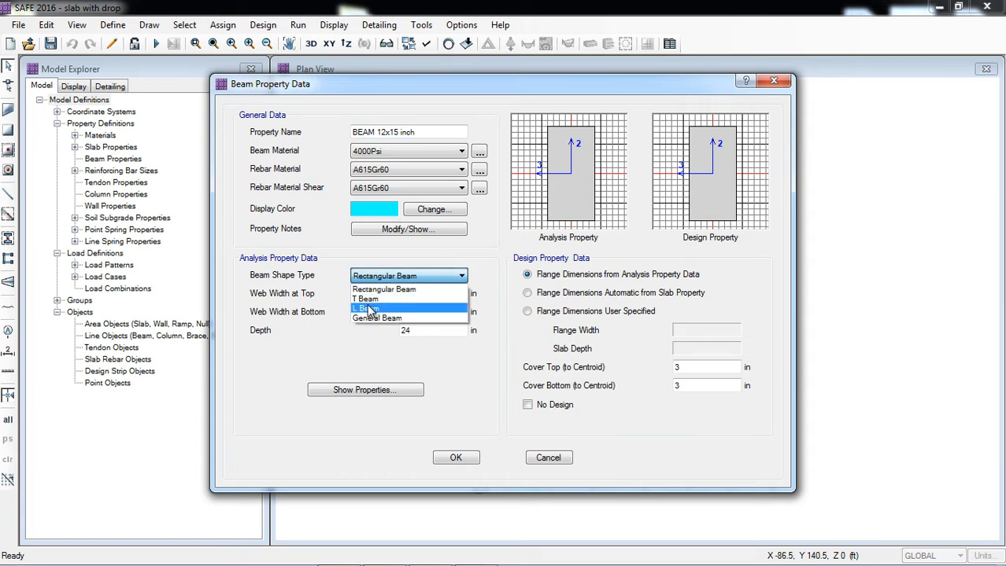
click(370, 309)
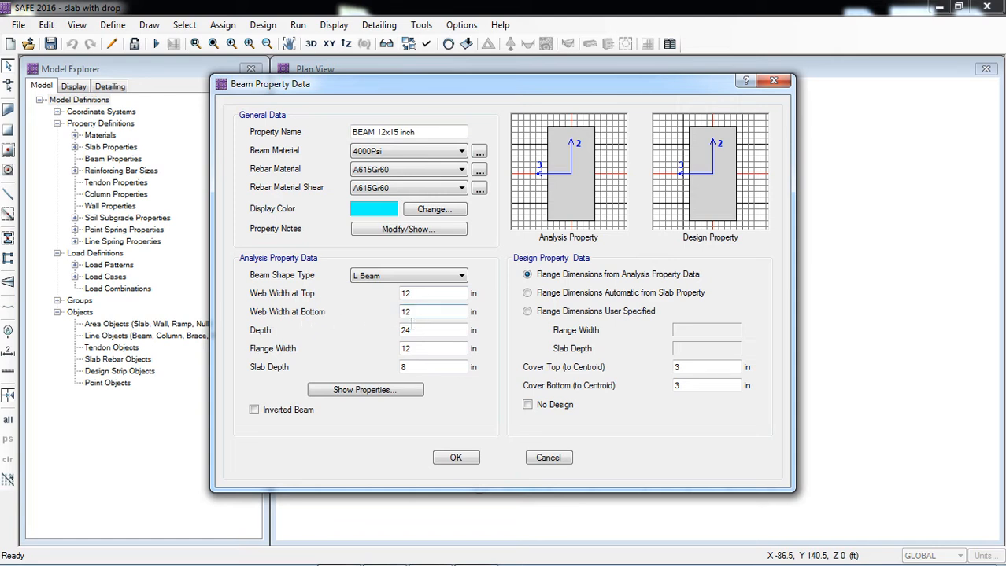
drag(411, 331, 392, 337)
text(15)
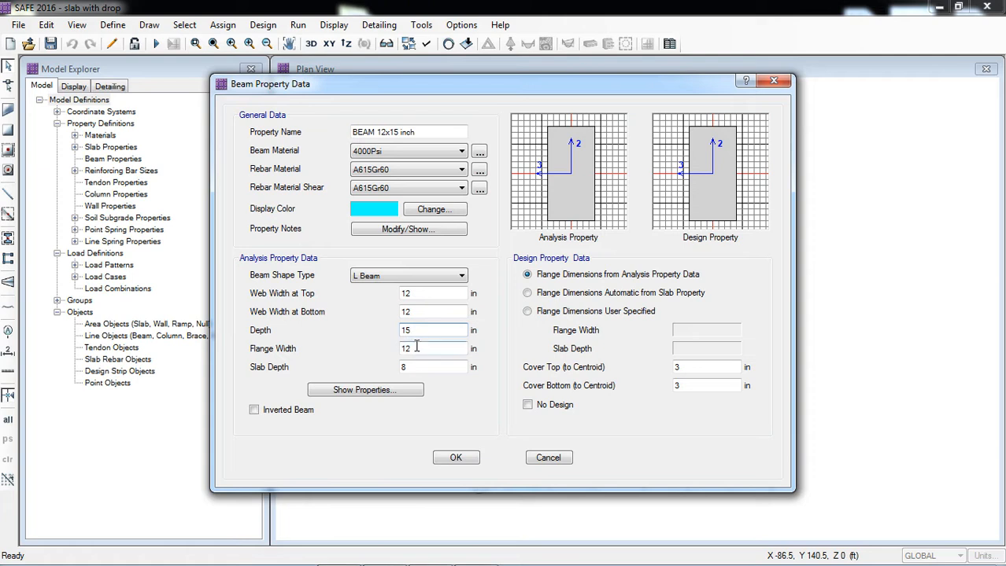
click(416, 346)
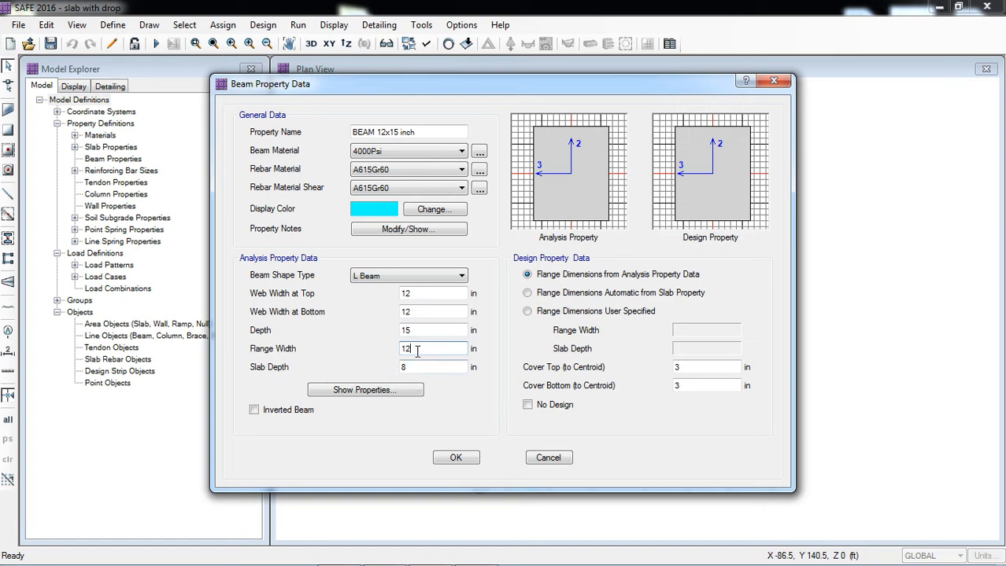
drag(417, 349, 399, 352)
click(412, 366)
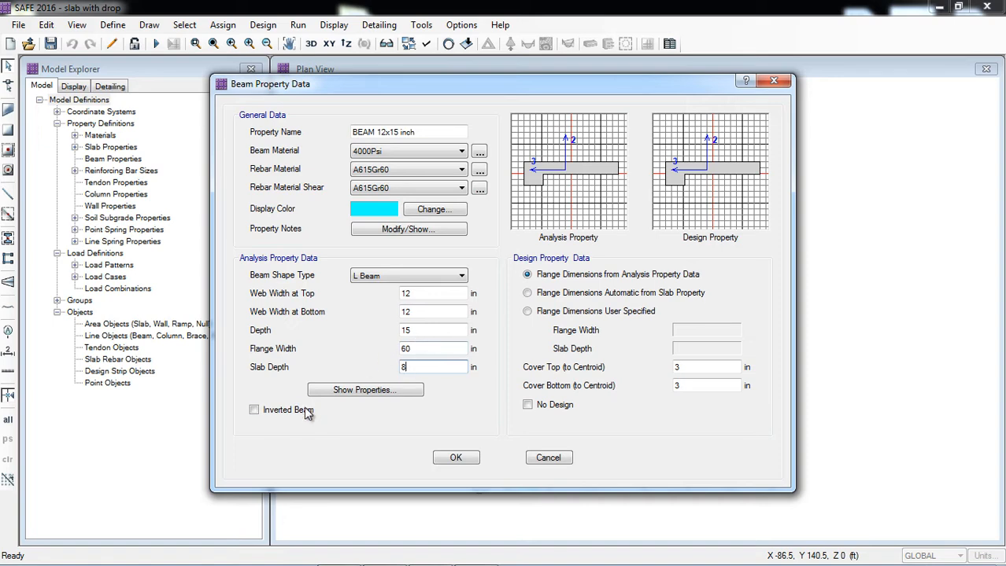
click(353, 392)
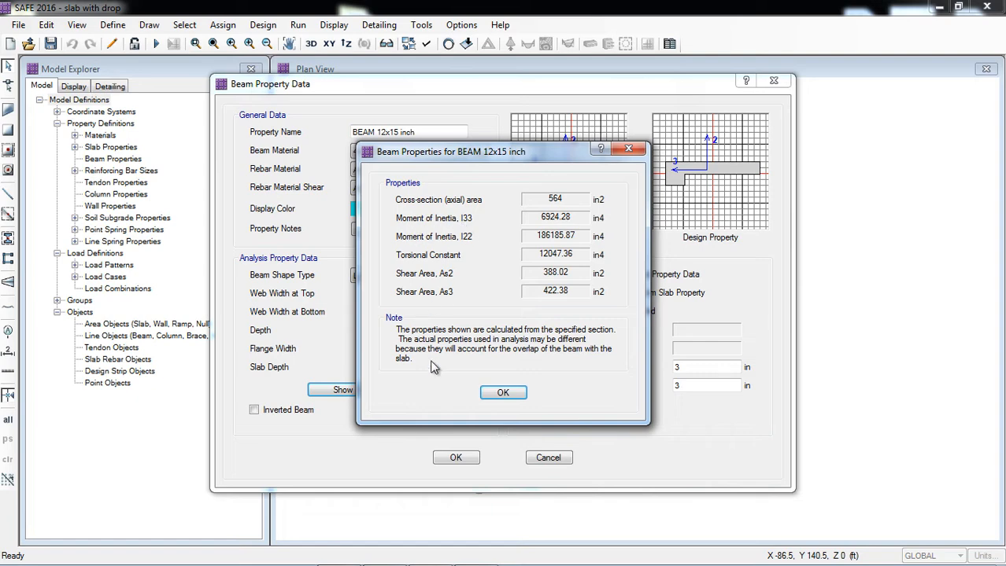
click(501, 395)
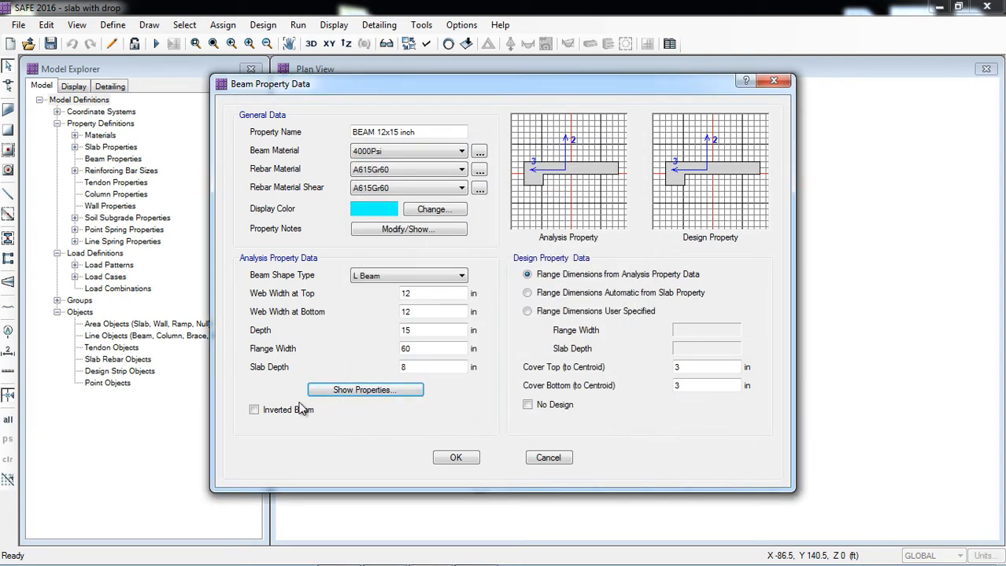
Try the Inverted Beam option and user-specified design flange dimensions, reverting each to its original setting.
click(254, 414)
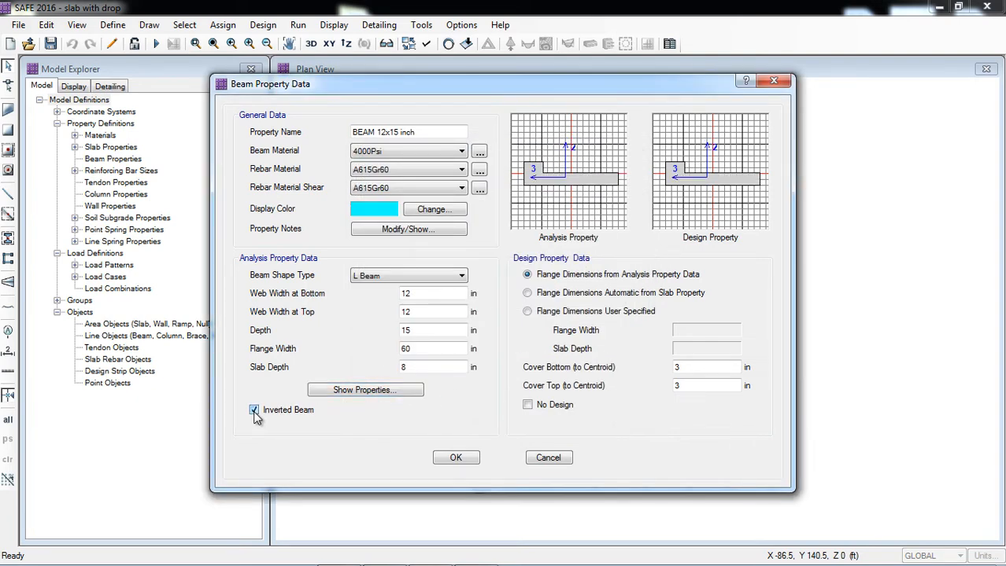
click(254, 410)
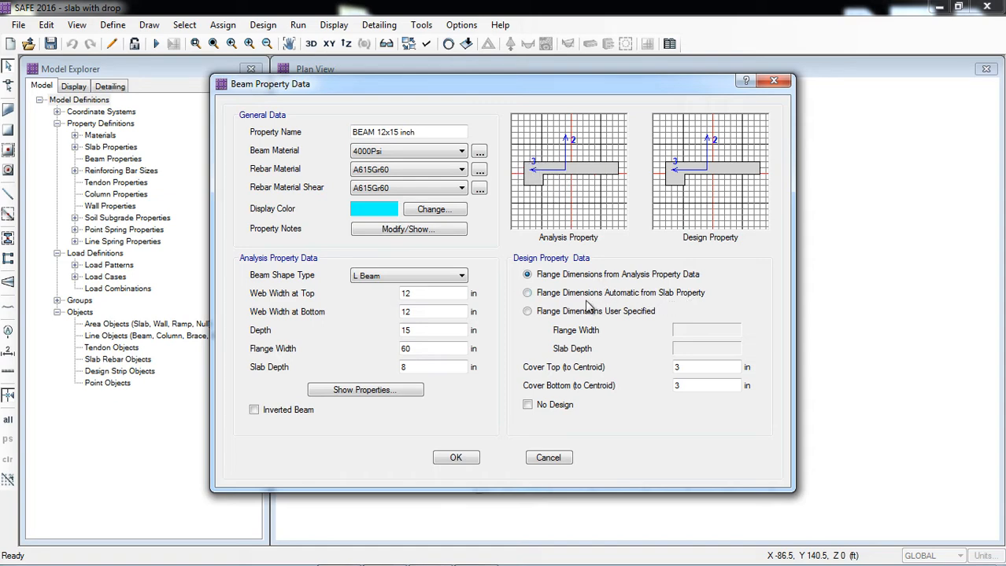
click(537, 311)
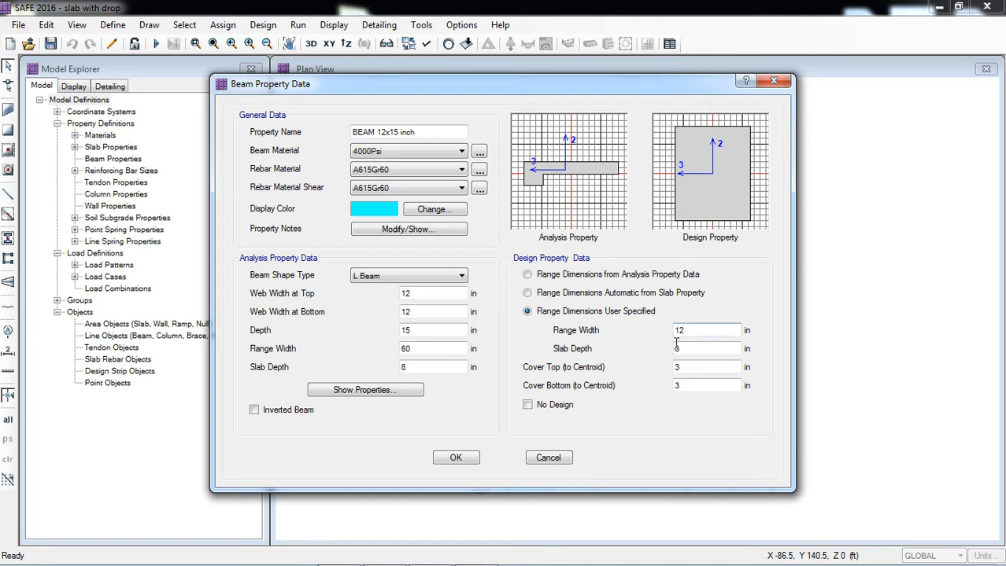
click(544, 276)
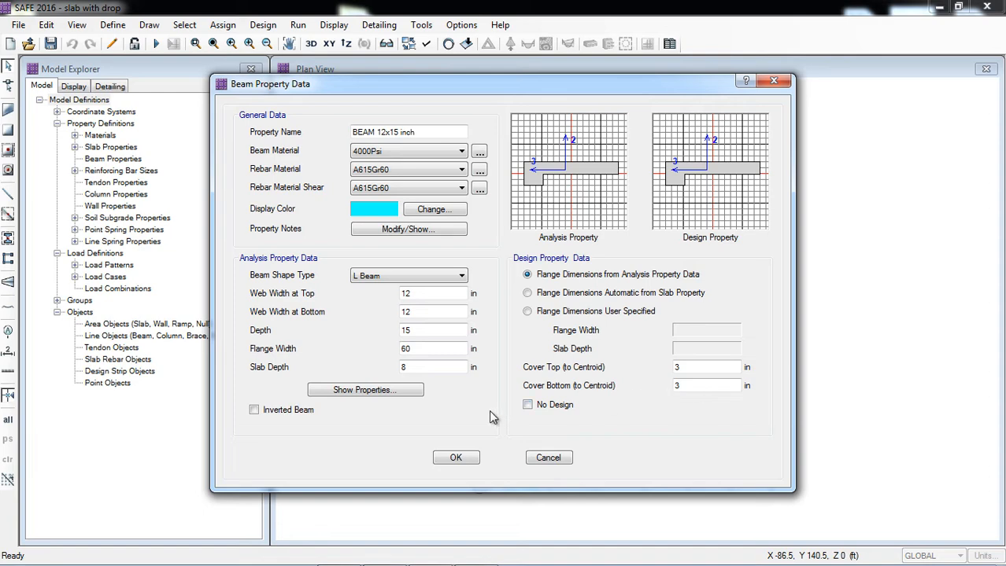
Accept the new beam property and finish the beam property definitions.
click(467, 456)
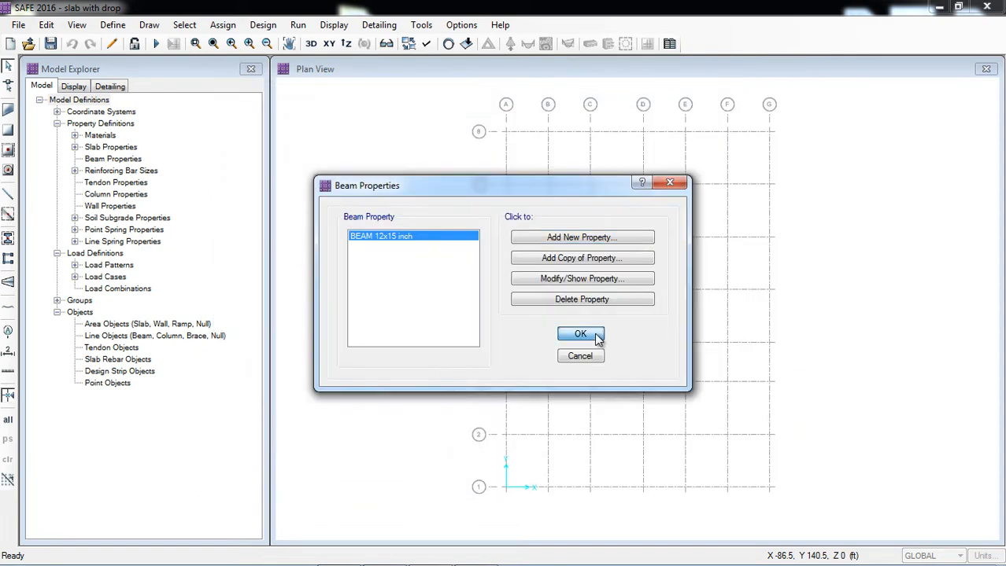
click(580, 335)
Add a new column property and name it COL with drop.
click(112, 26)
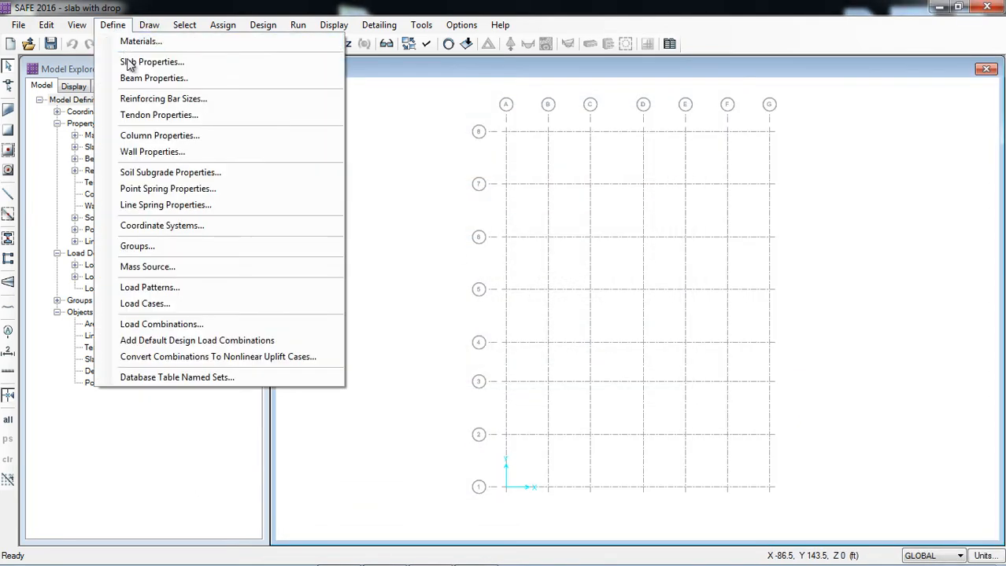
click(150, 137)
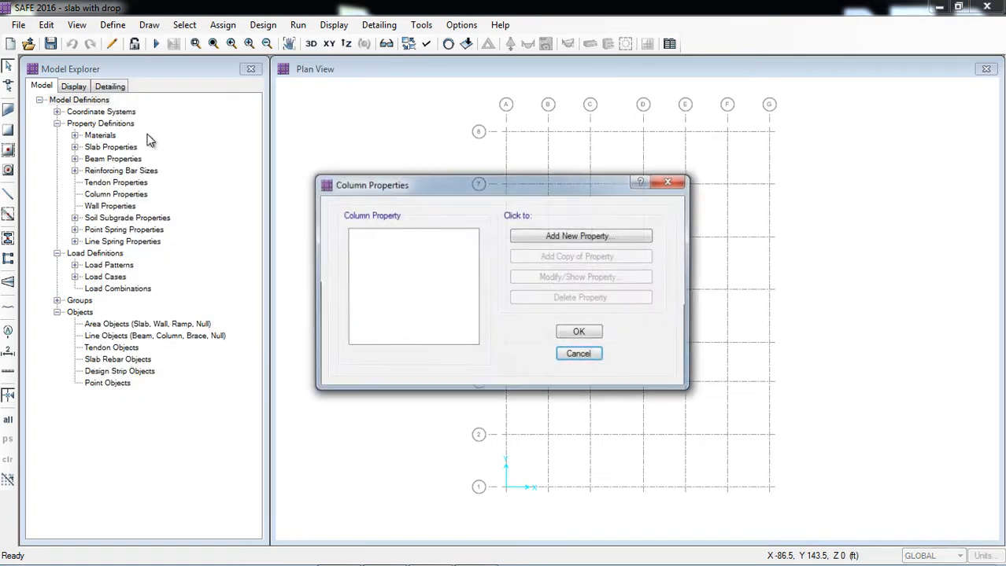
click(539, 236)
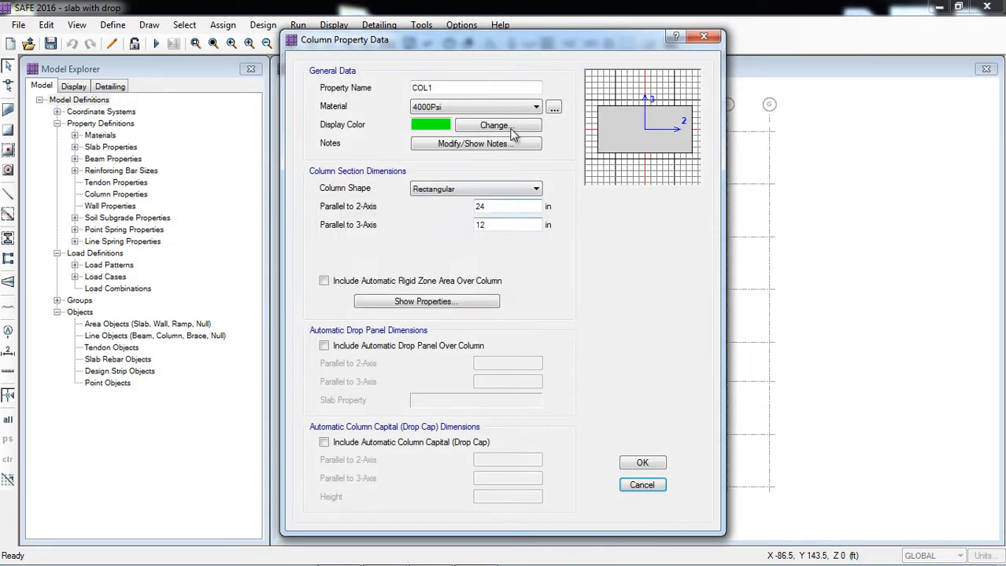
click(477, 91)
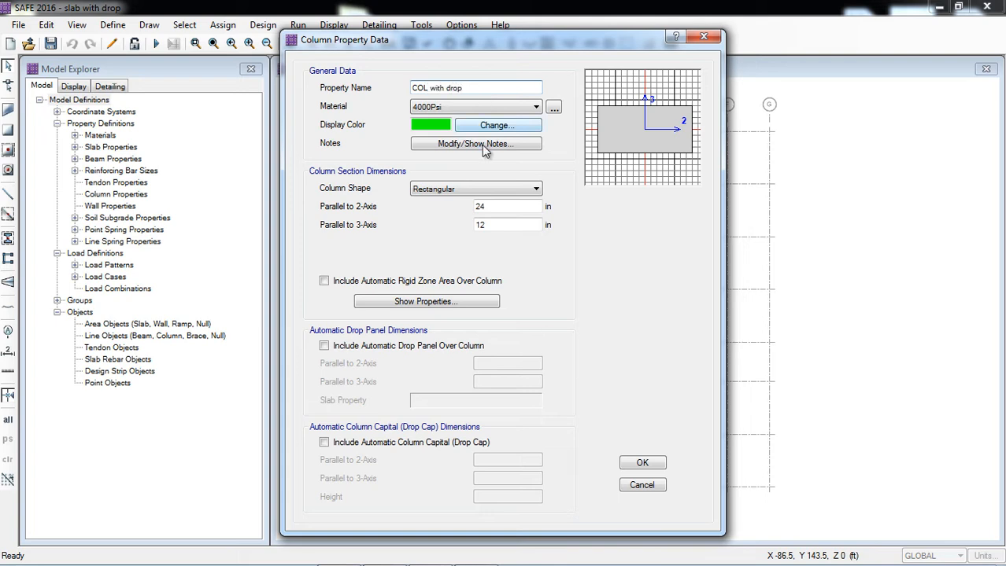
Give the column a rectangular 15 by 15 in section and include the automatic rigid zone area over the column.
drag(491, 207, 457, 212)
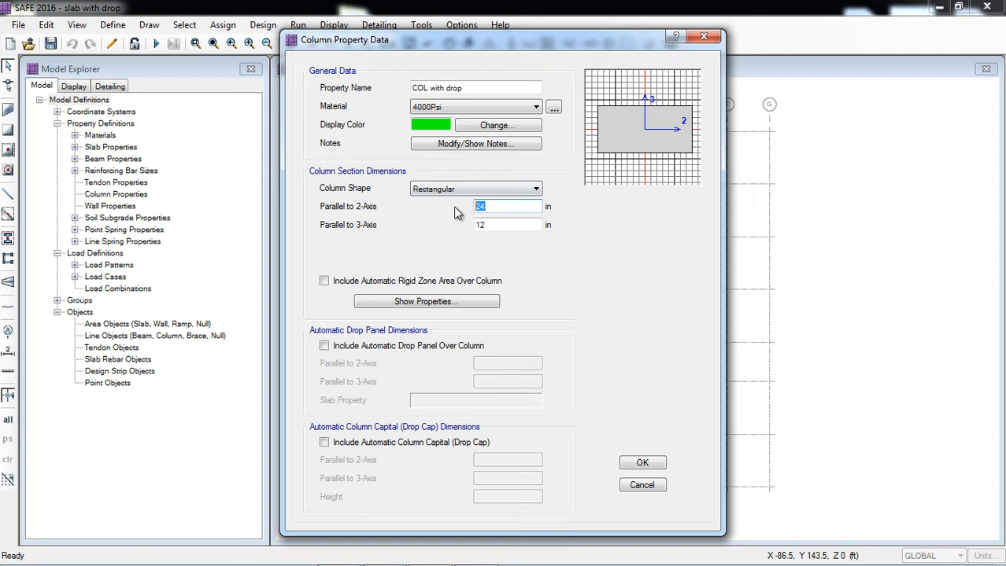
text(15)
key(Tab)
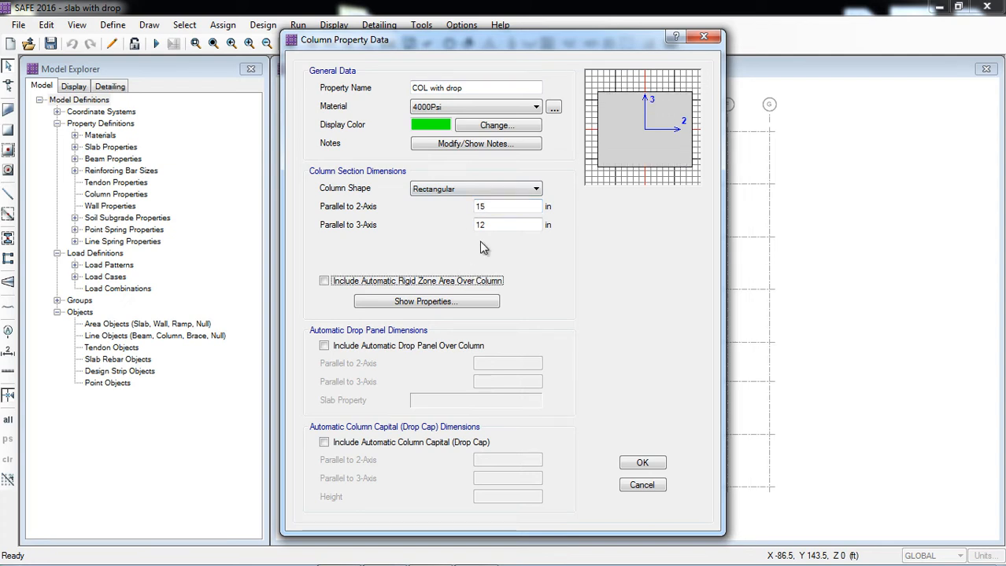
drag(492, 226, 476, 227)
text(15)
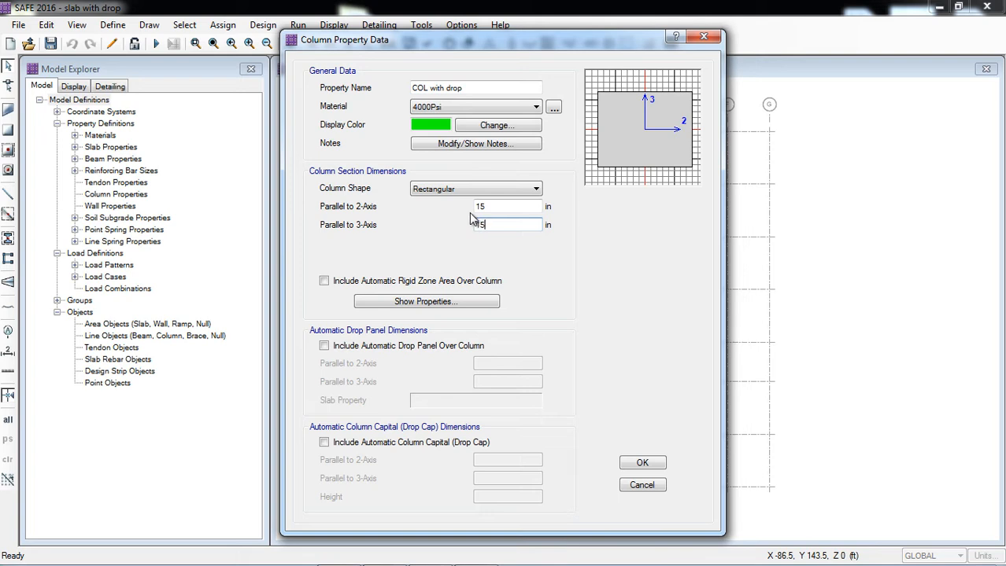
click(487, 206)
click(438, 191)
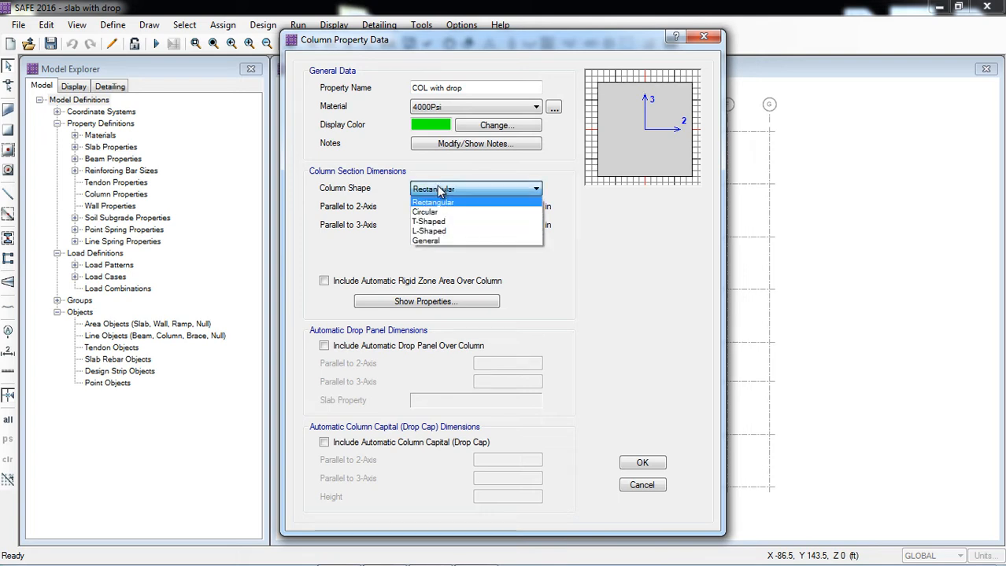
click(438, 203)
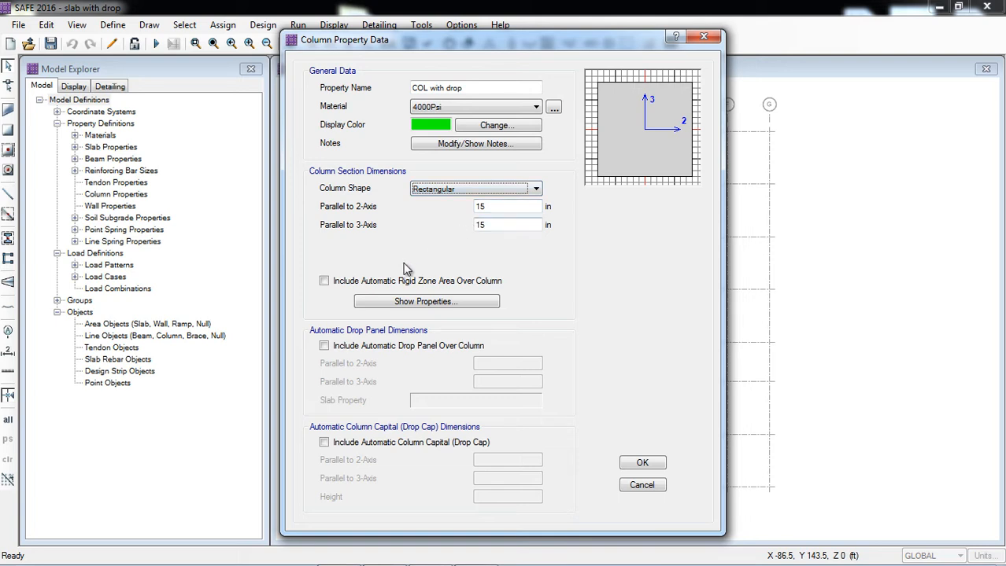
click(325, 284)
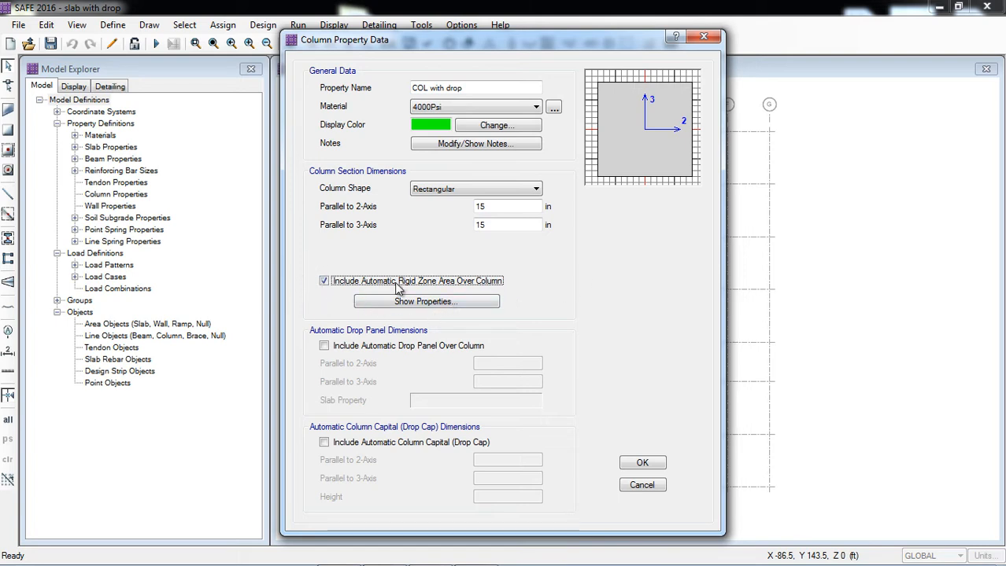
Include an automatic drop panel of 60 by 60 in over the column using the Drop 12 inch slab property, and accept the column properties.
click(324, 347)
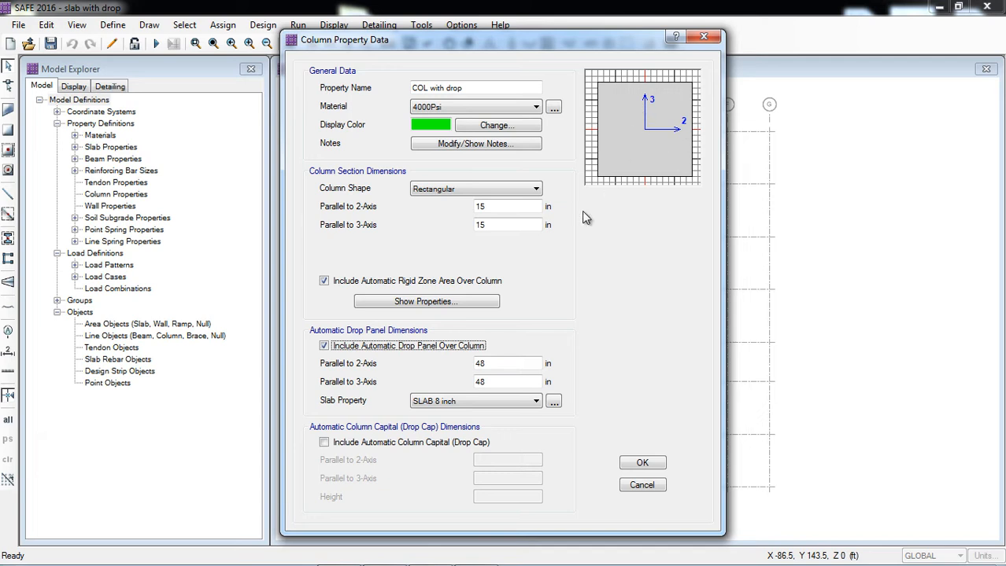
click(496, 362)
double_click(499, 362)
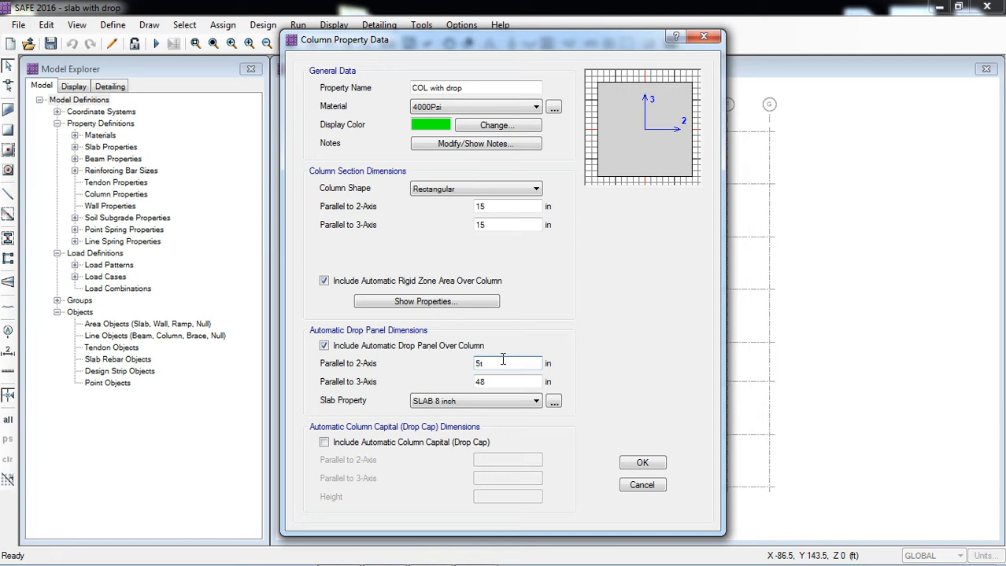
key(Tab)
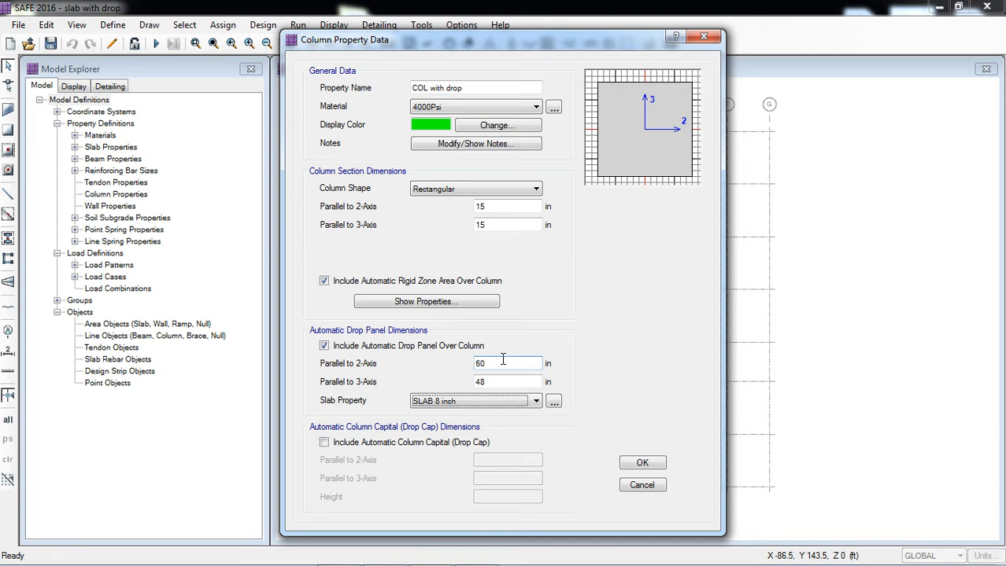
key(shift+Tab)
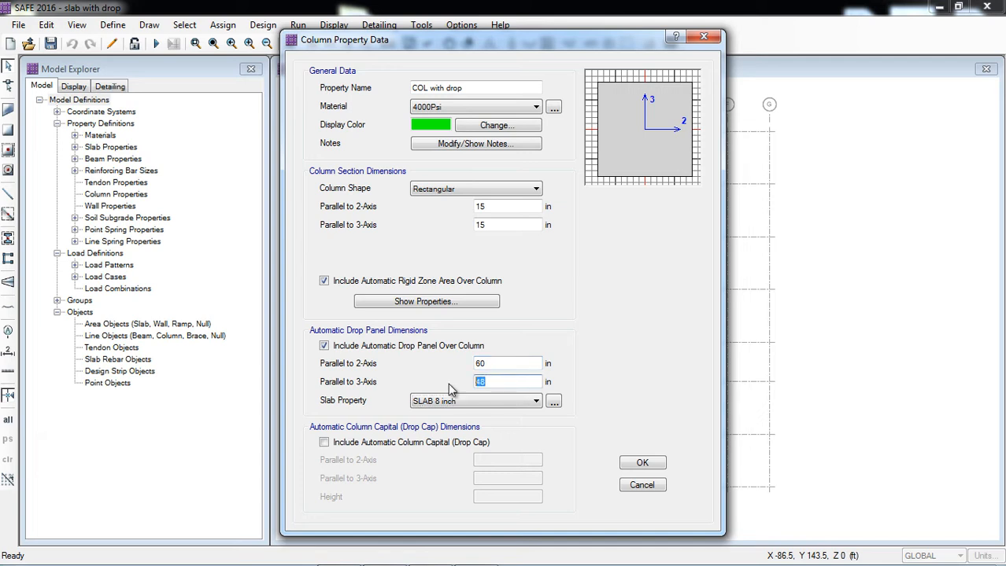
text(5ft)
click(495, 360)
click(432, 402)
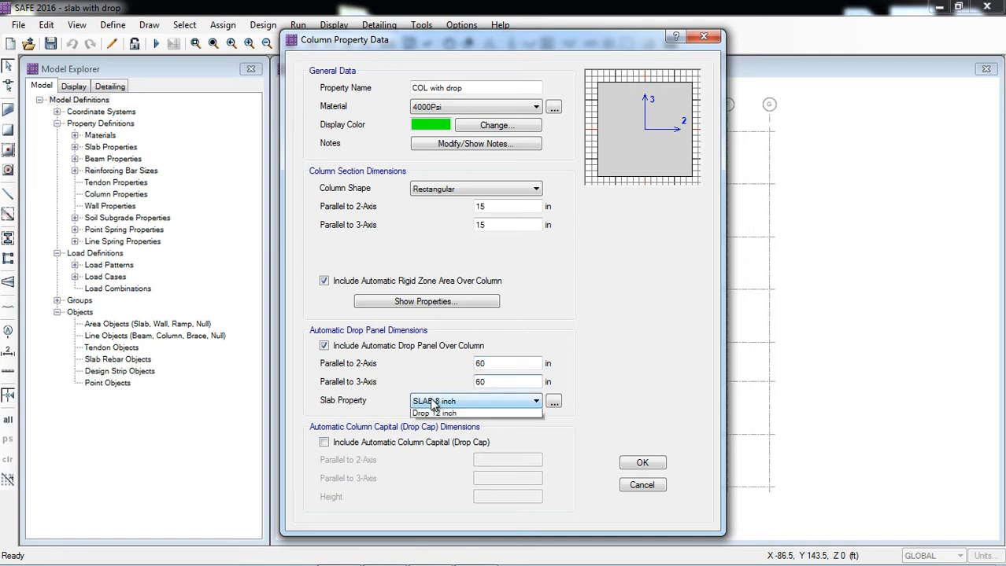
click(426, 425)
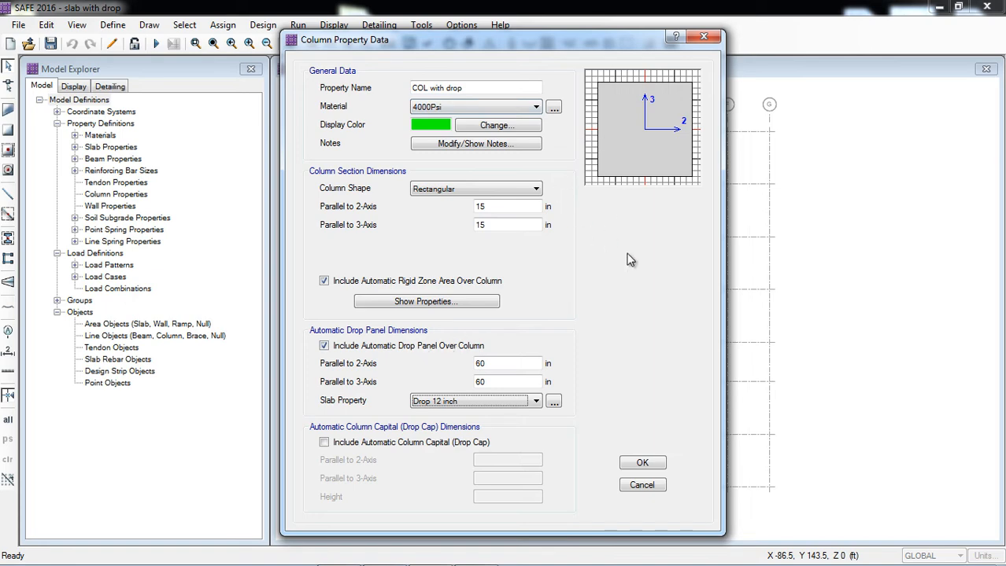
click(641, 464)
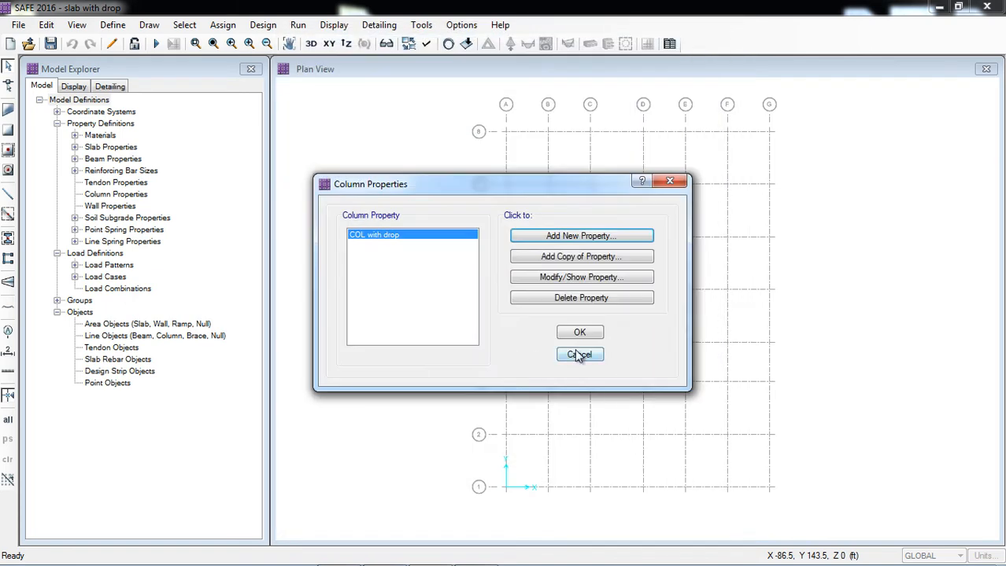
click(578, 331)
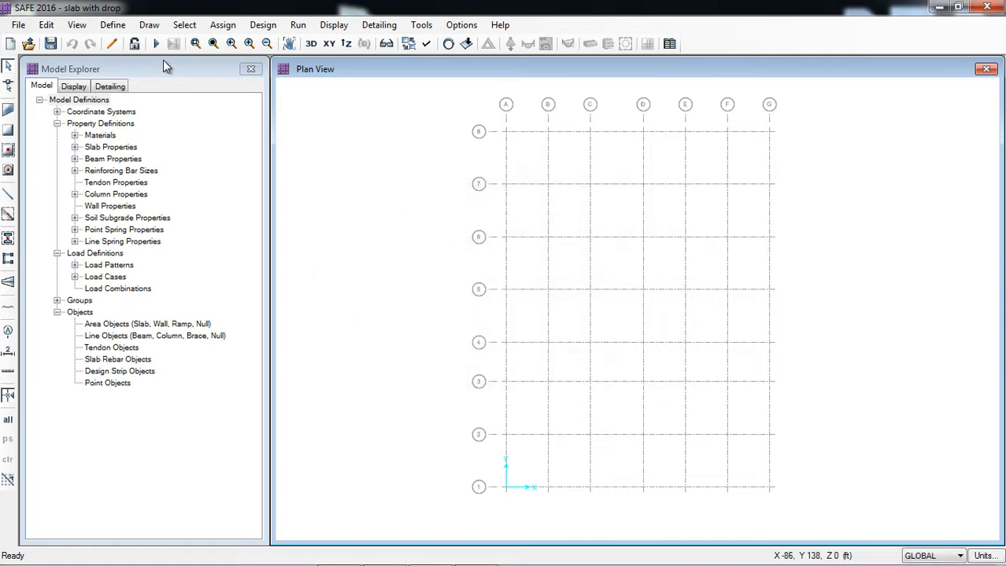
Review the DEAD and LIVE load pattern definitions and accept them unchanged.
click(117, 27)
click(149, 289)
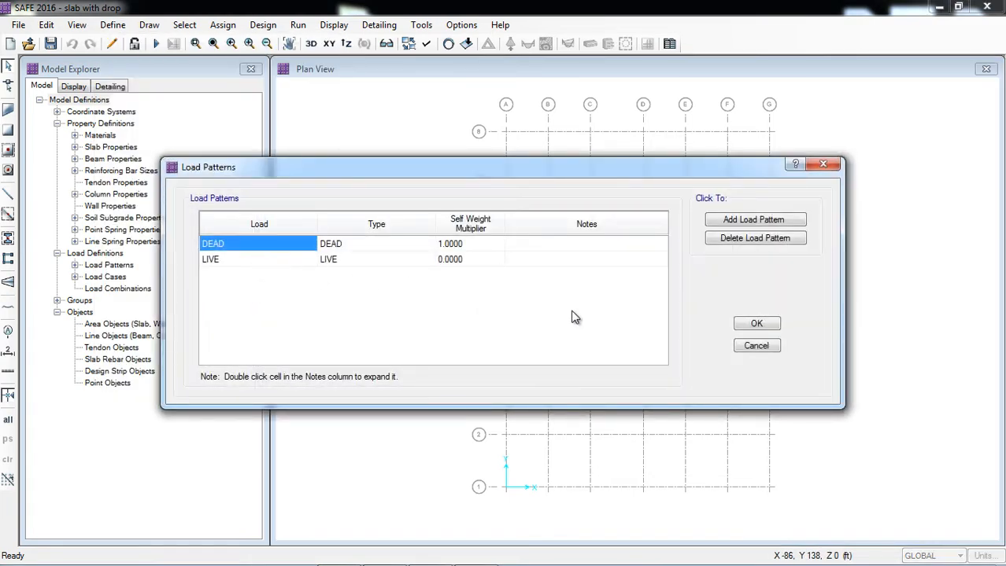
click(747, 324)
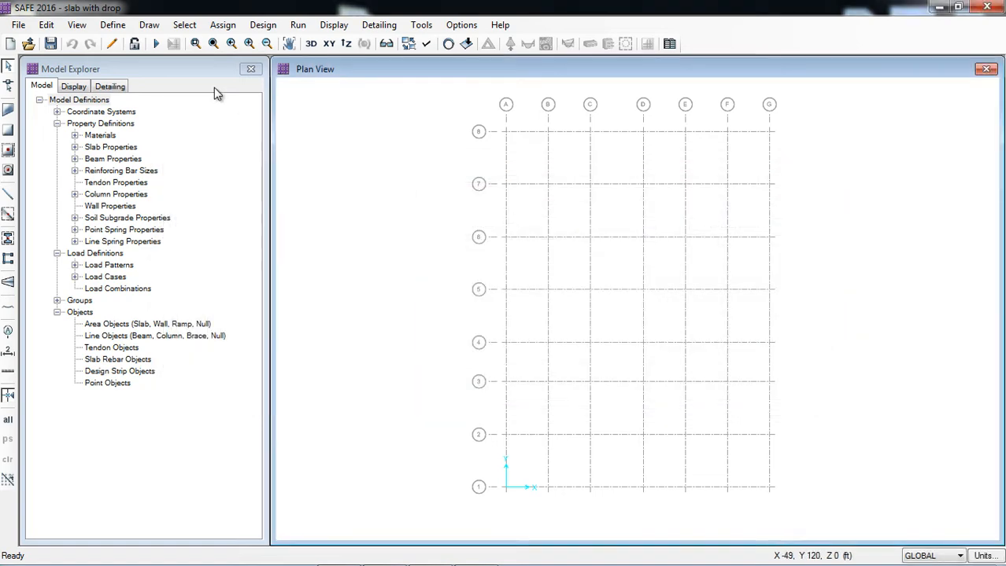
Add the default design load combinations for Strength (Ultimate) only, leaving out the Service - Initial, Normal and Long Term types.
click(113, 24)
click(138, 301)
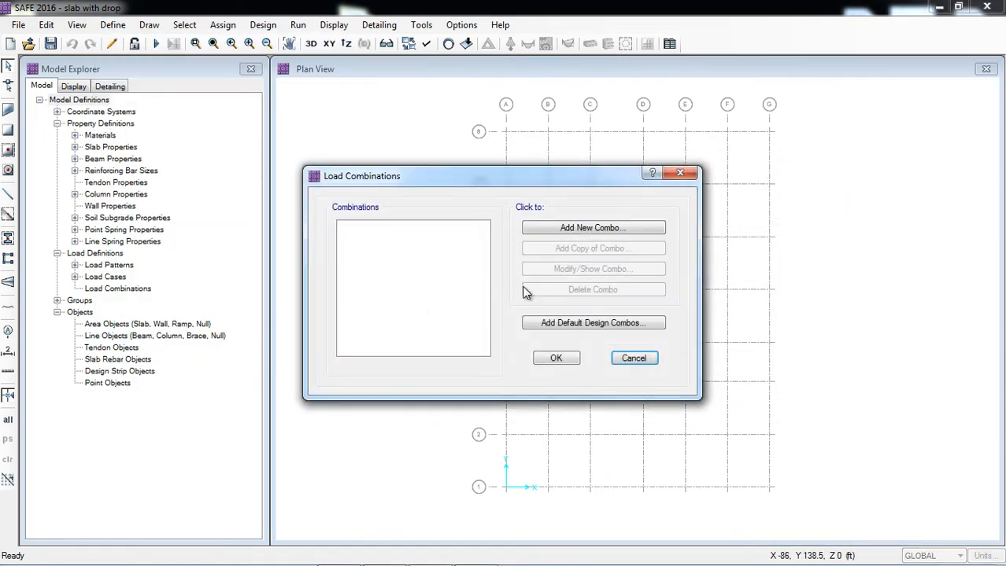
click(551, 323)
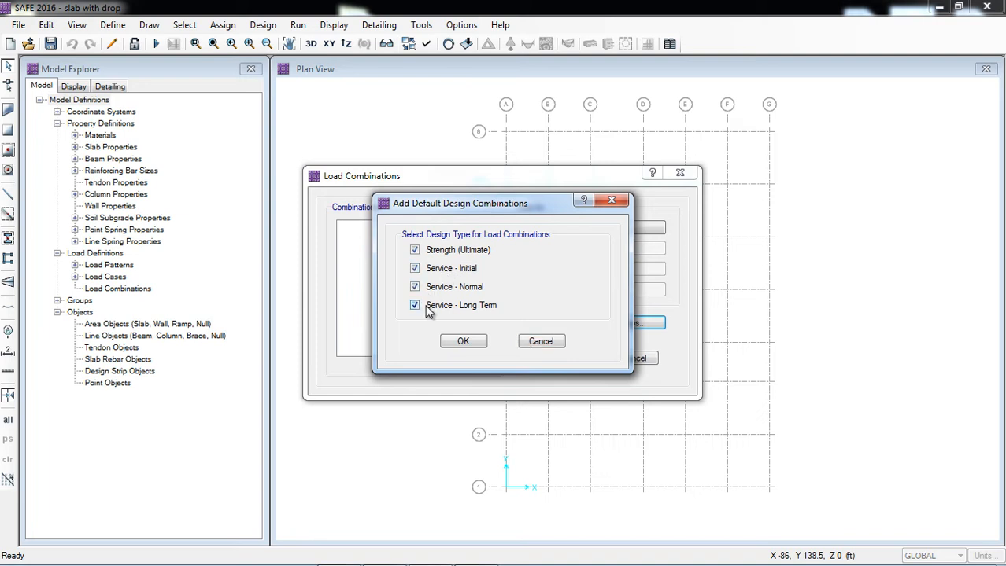
click(431, 307)
click(434, 288)
click(437, 270)
click(463, 342)
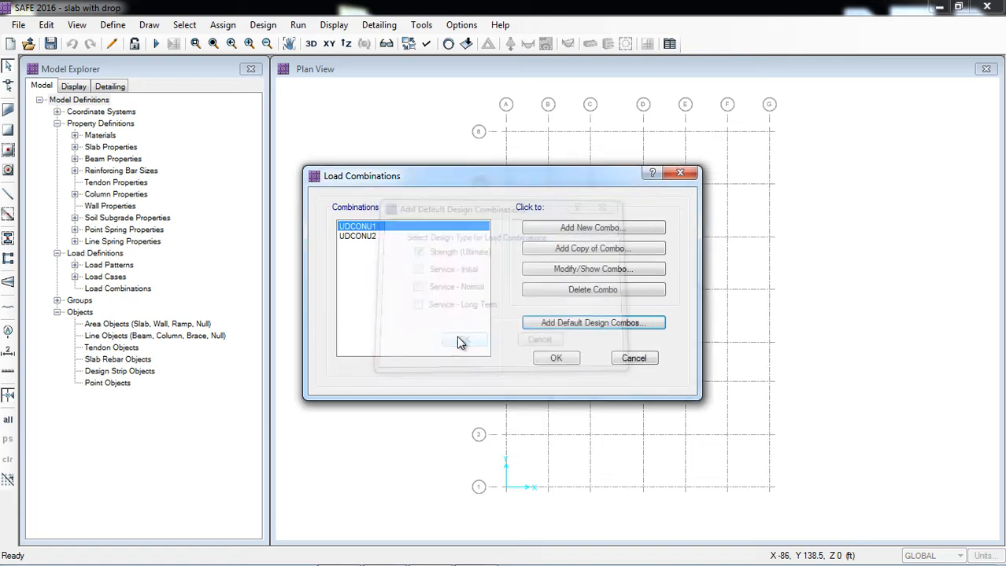
Review the load factors of combinations UDCONU1 and UDCONU2, and accept the load combinations.
click(550, 273)
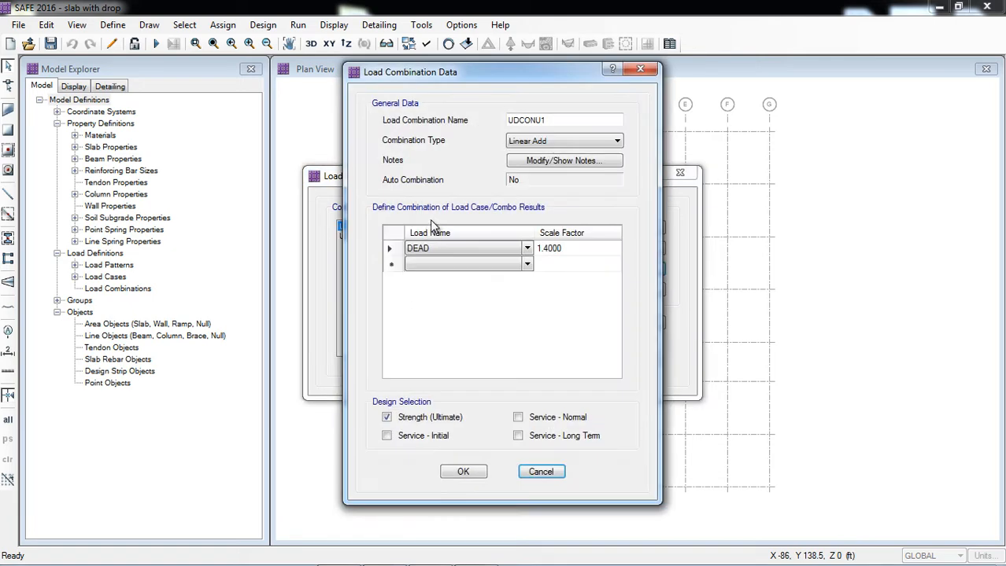
click(463, 471)
click(375, 240)
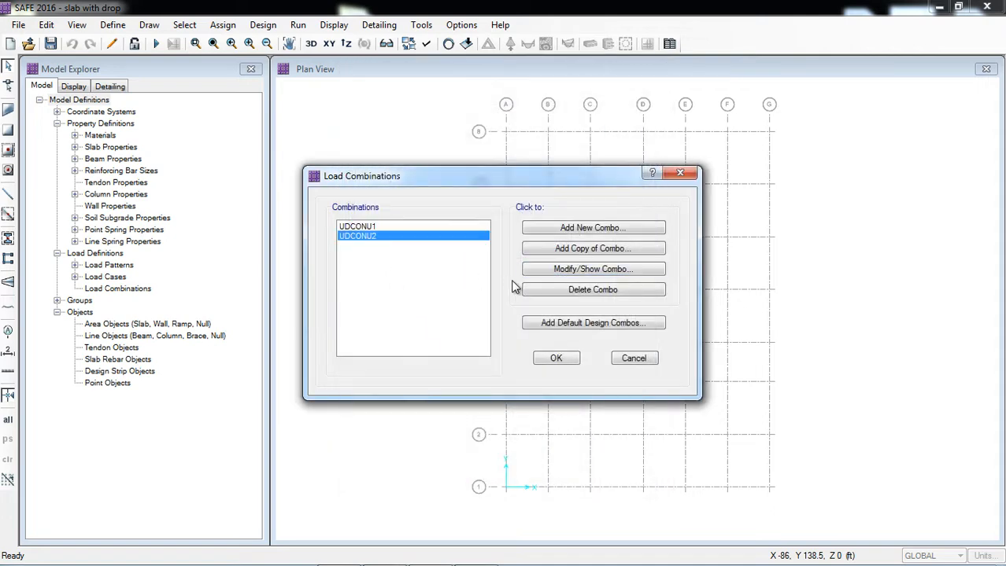
click(559, 268)
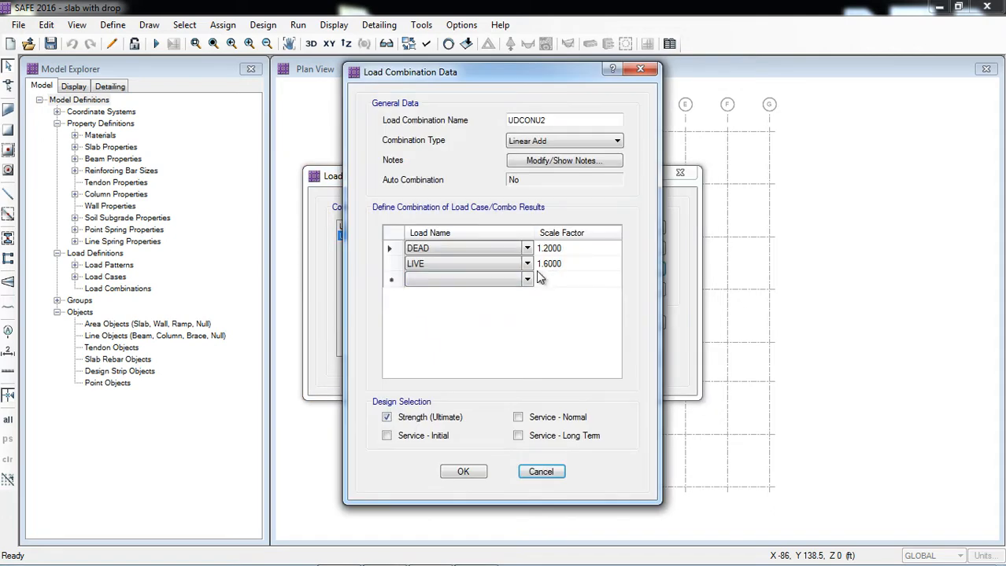
click(480, 472)
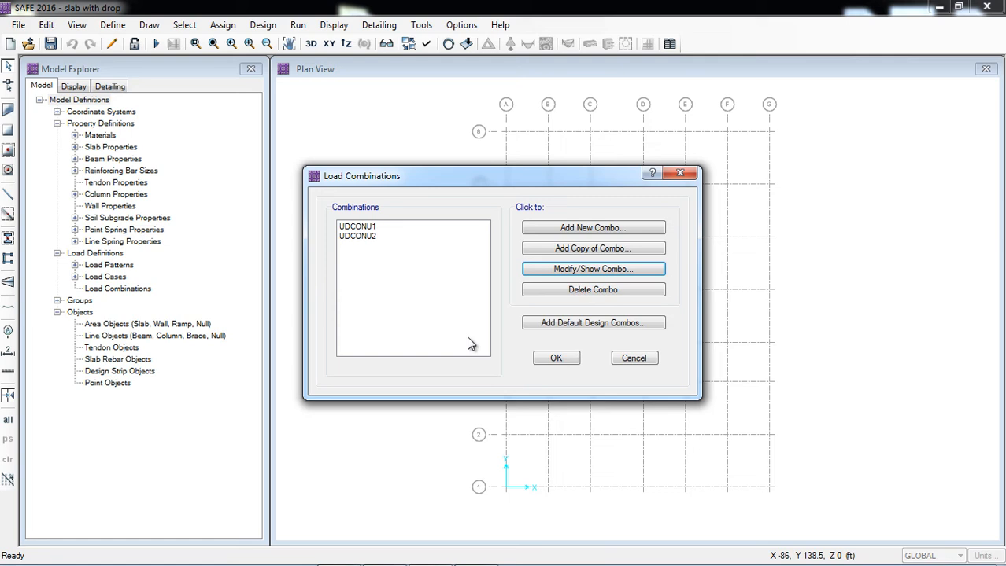
click(557, 355)
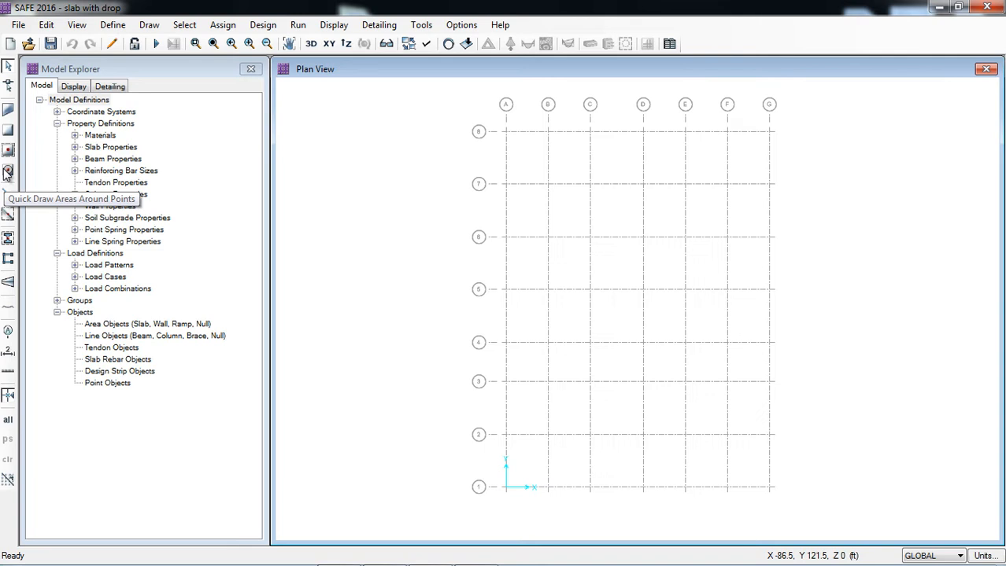
Set up slab drawing with the SLAB 8 inch property and straight-line edges, keeping the drawing options clear of the grid.
click(8, 113)
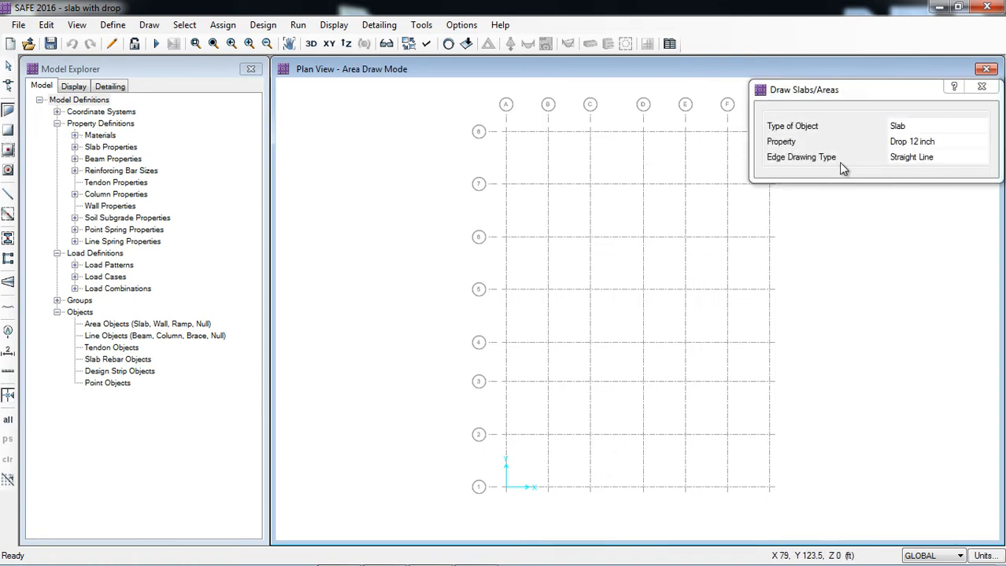
click(934, 141)
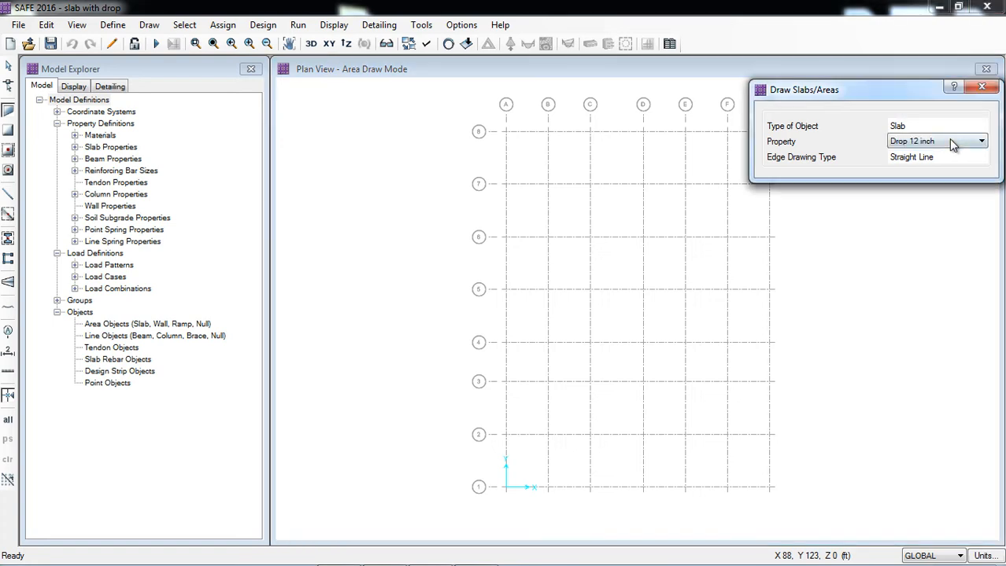
click(951, 142)
click(926, 174)
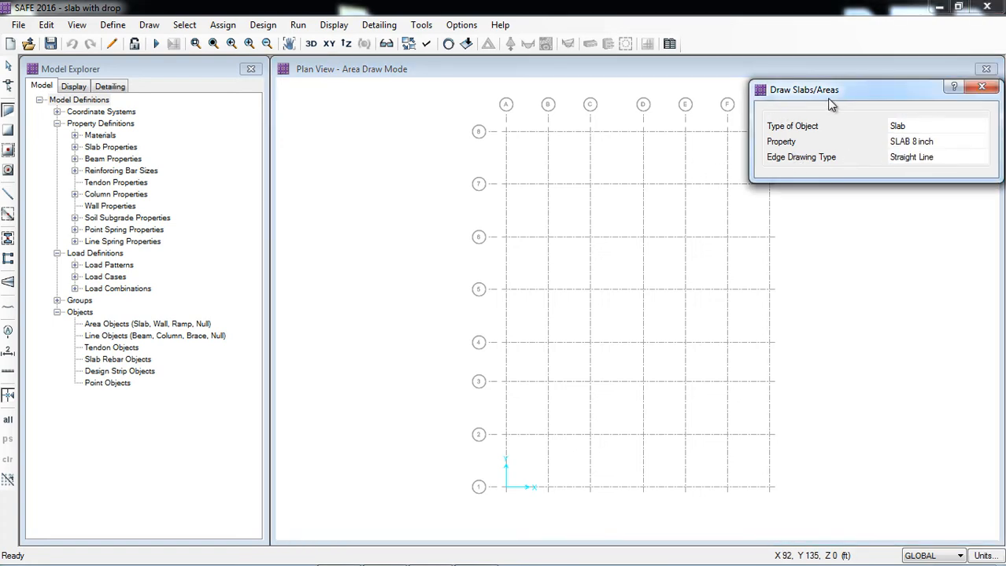
mouse_move(832, 104)
mouse_down()
mouse_move(498, 93)
mouse_move(238, 129)
mouse_up()
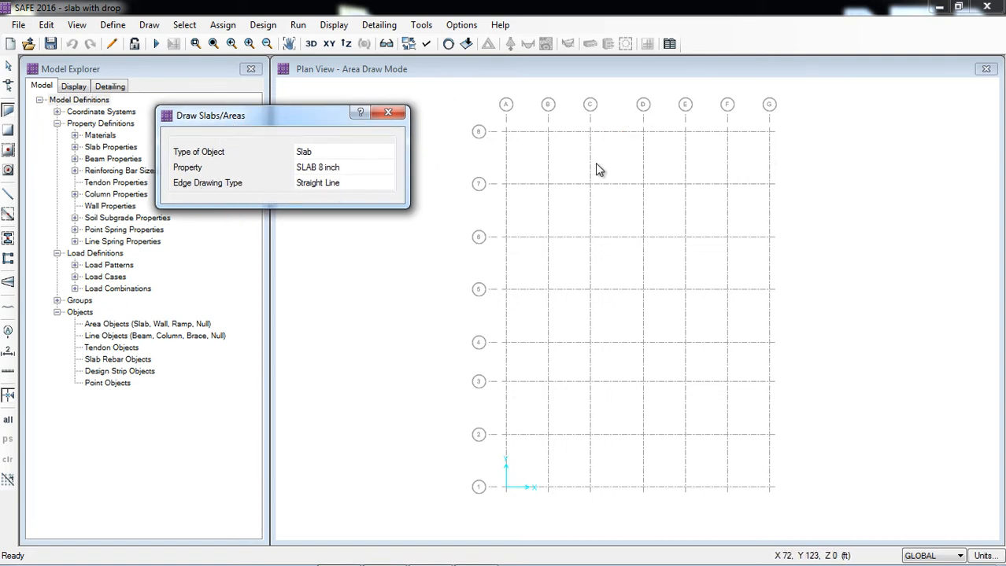
click(372, 185)
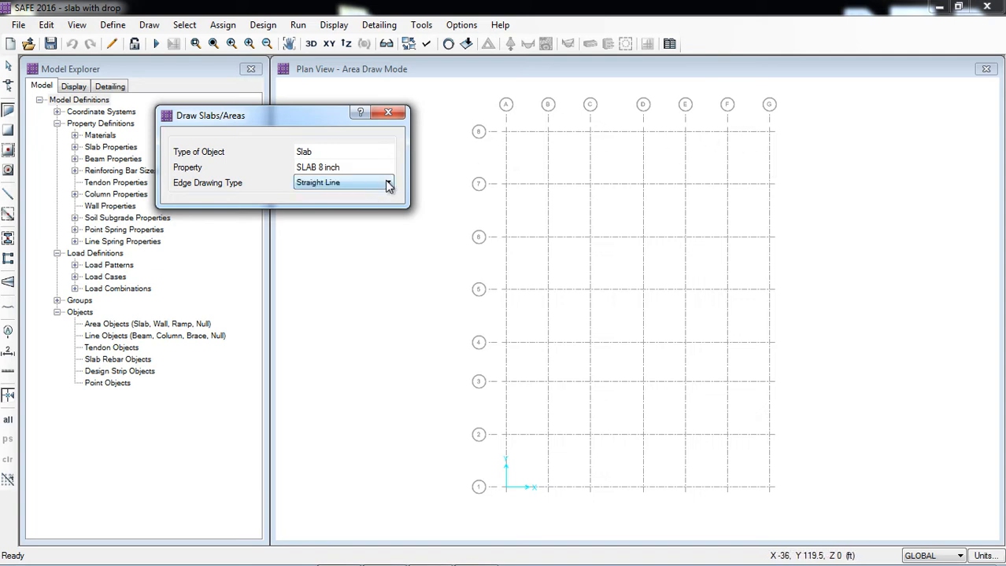
click(387, 183)
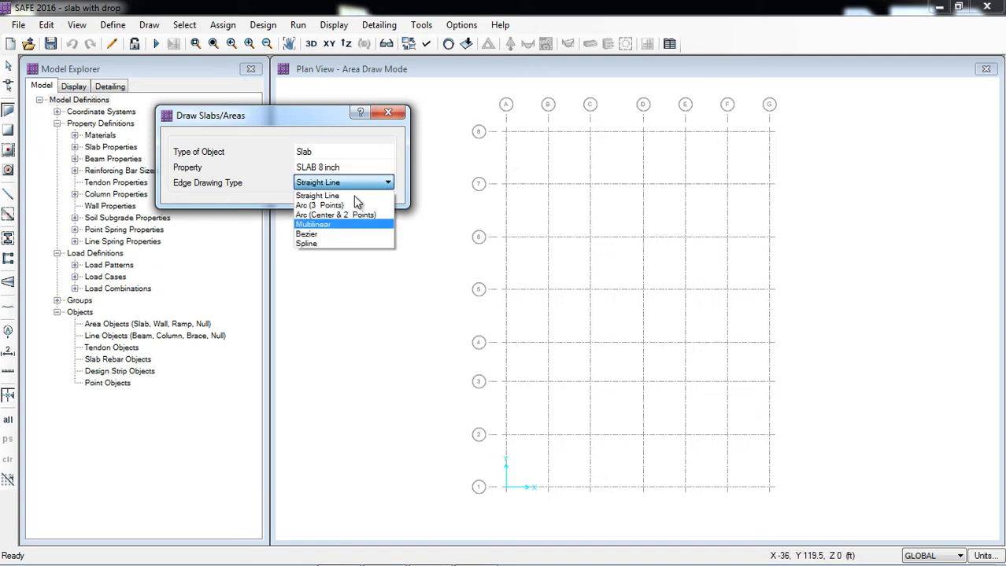
click(358, 194)
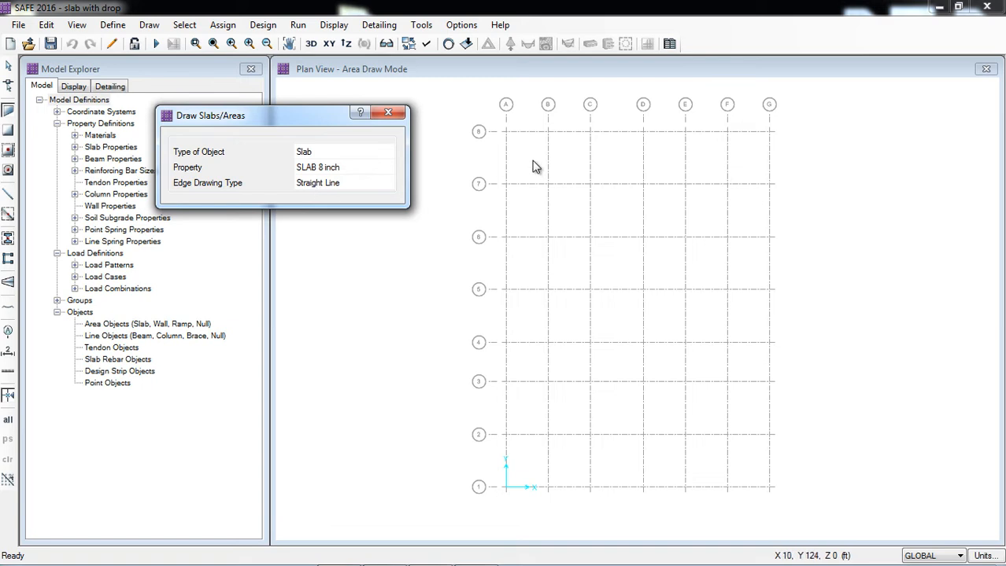
click(510, 70)
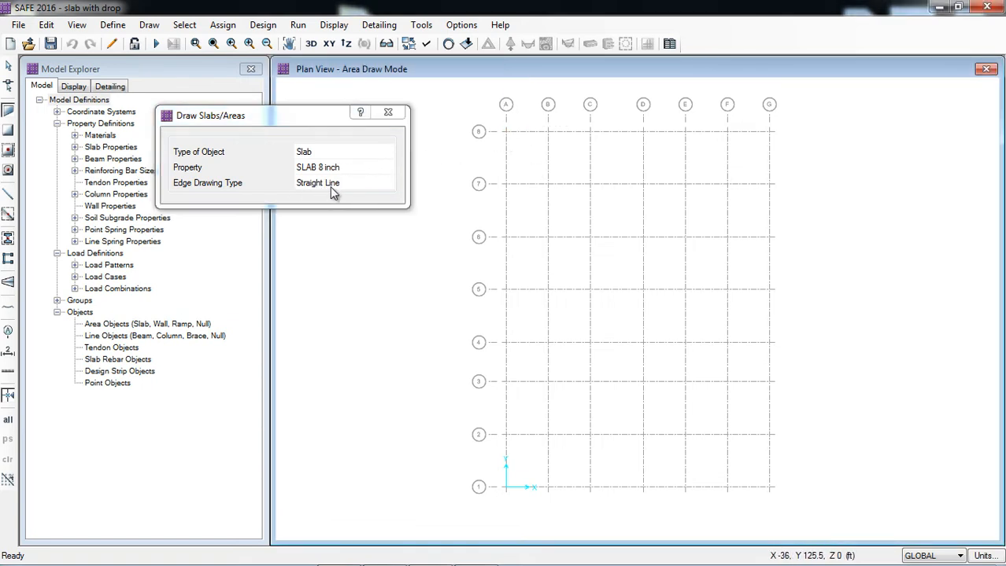
Draw the slab outline through grid points A8, A6, C6, C4, A4, A1, G1 and G8, and finish the area.
click(508, 139)
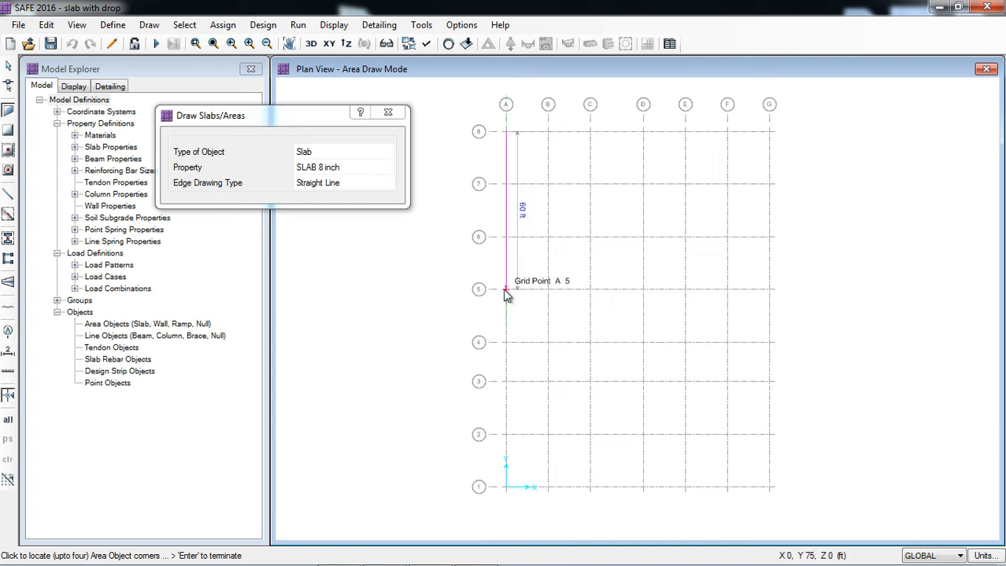
click(508, 239)
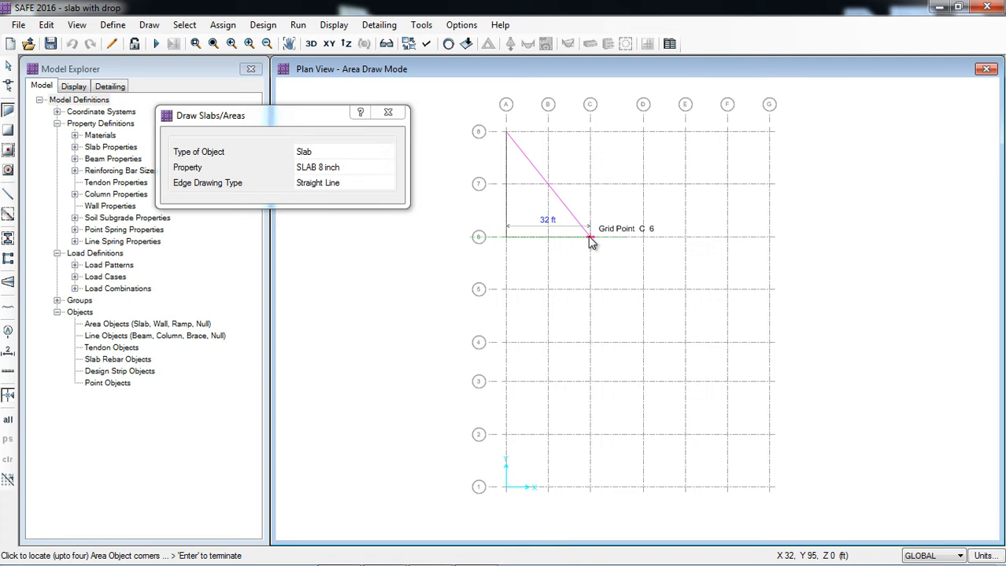
click(590, 237)
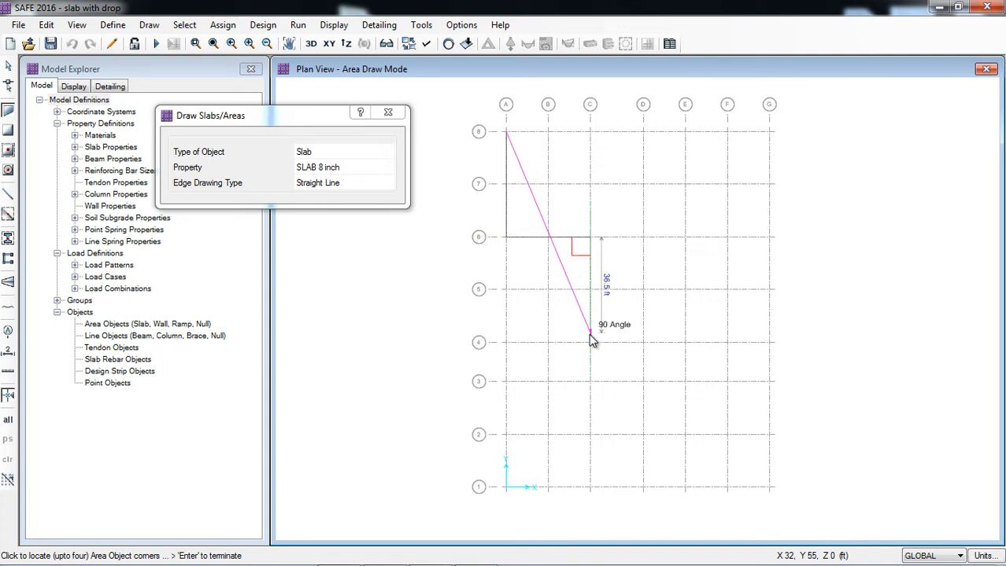
click(508, 347)
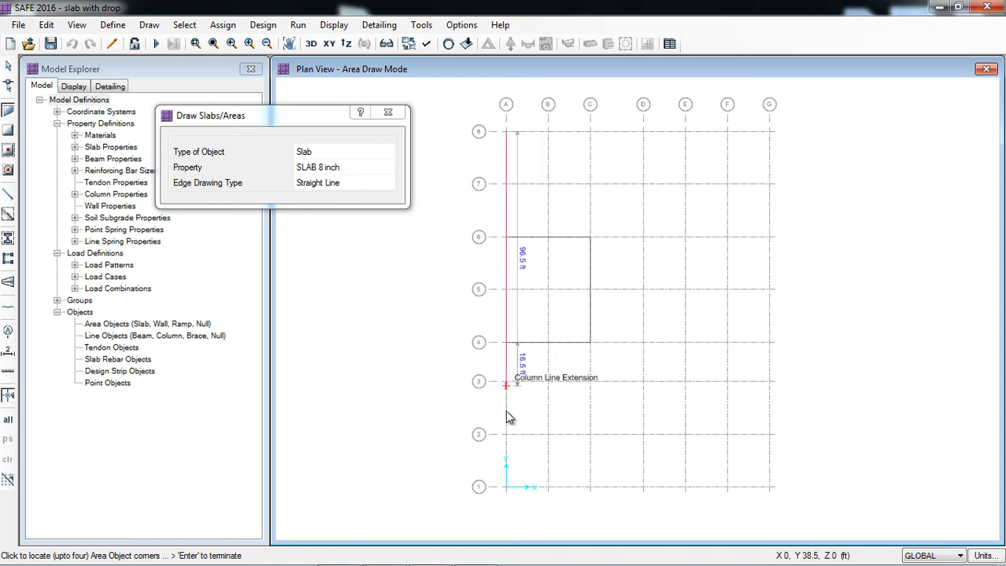
click(507, 488)
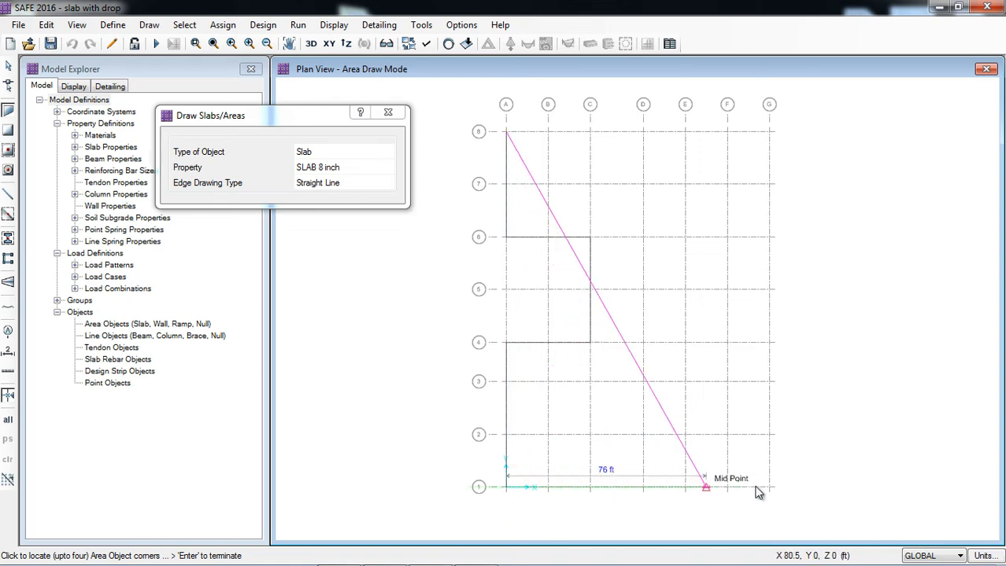
click(771, 488)
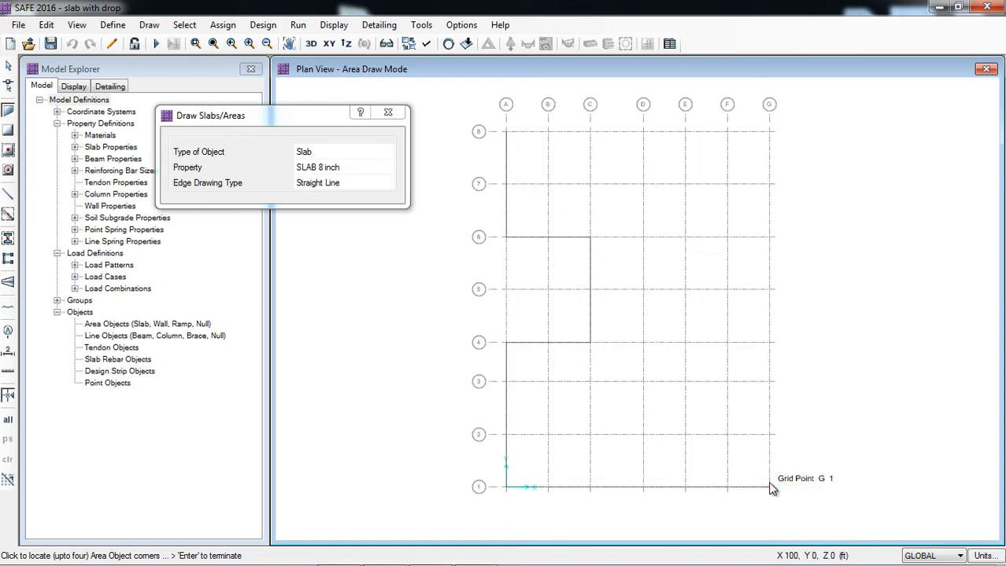
click(770, 133)
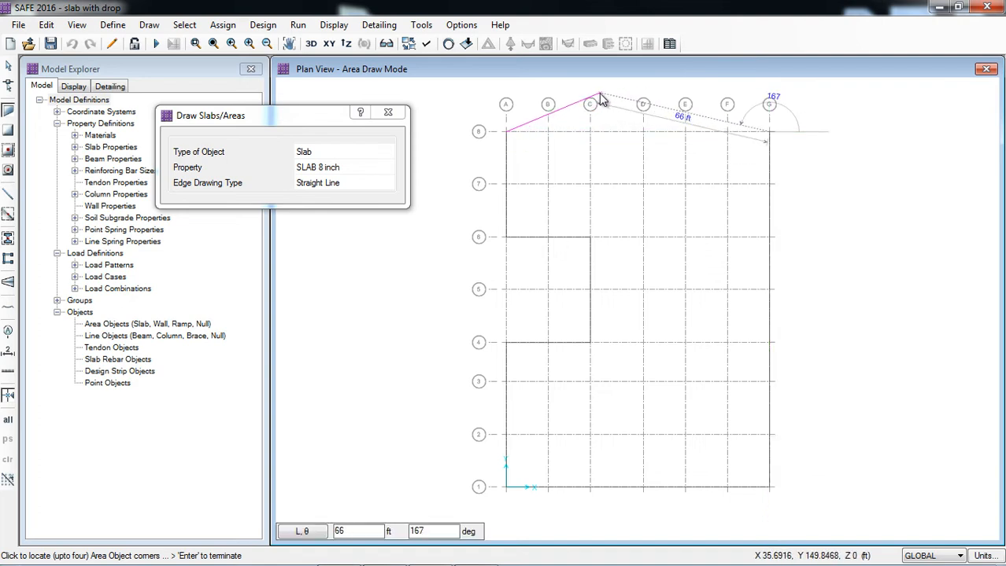
key(Return)
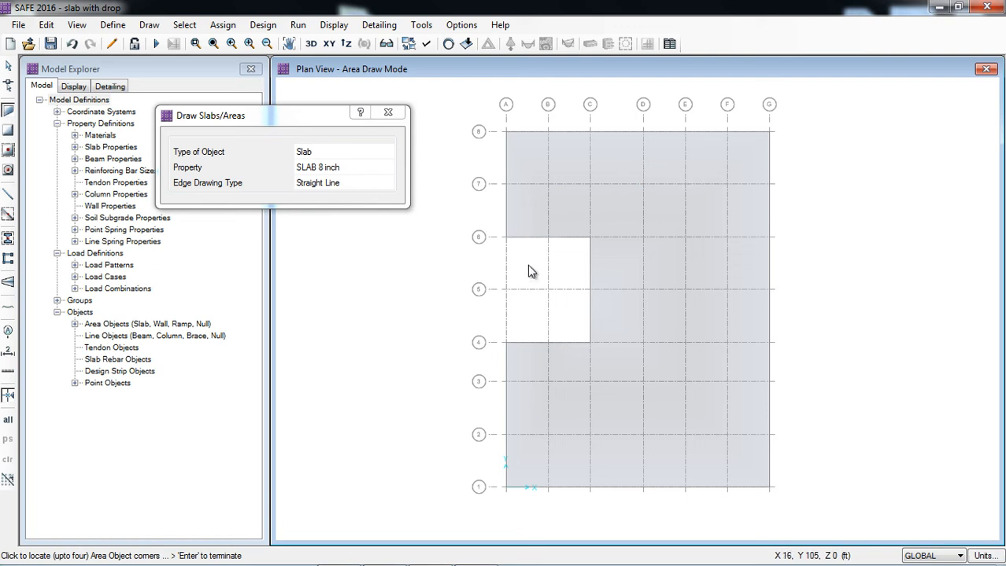
click(386, 114)
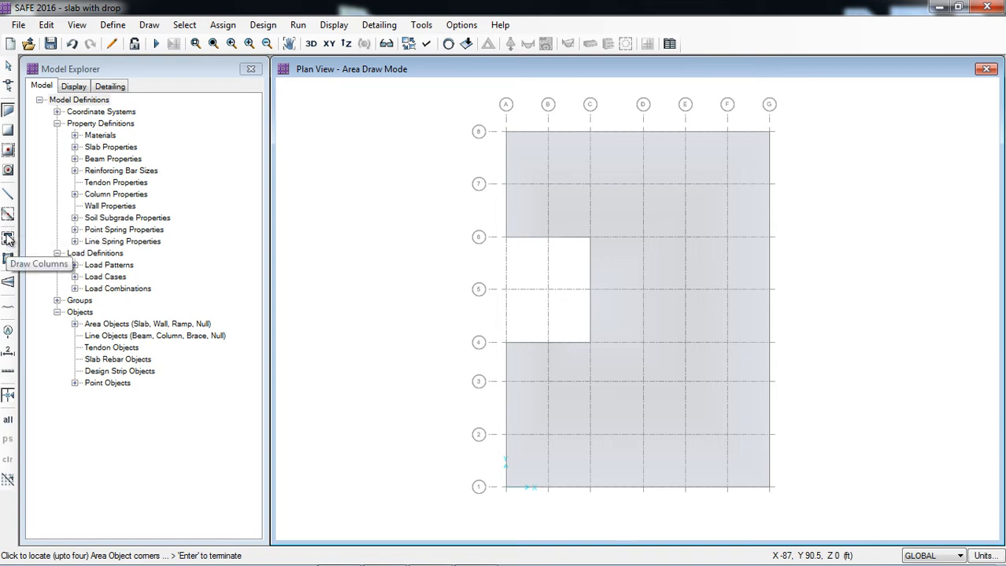
Place columns with the COL with drop property below the slab along grid line 7, at grids A through F.
click(7, 240)
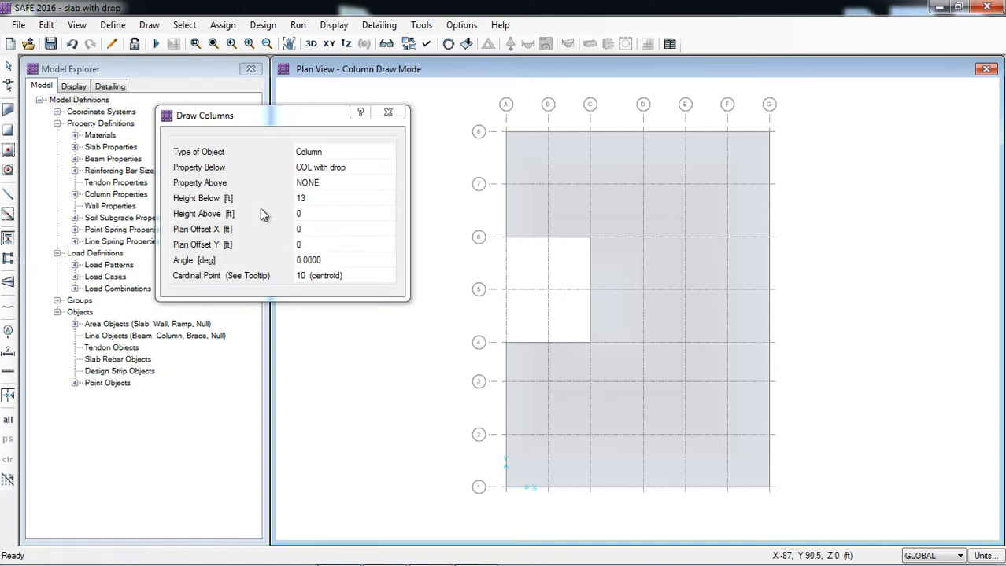
click(360, 169)
click(363, 169)
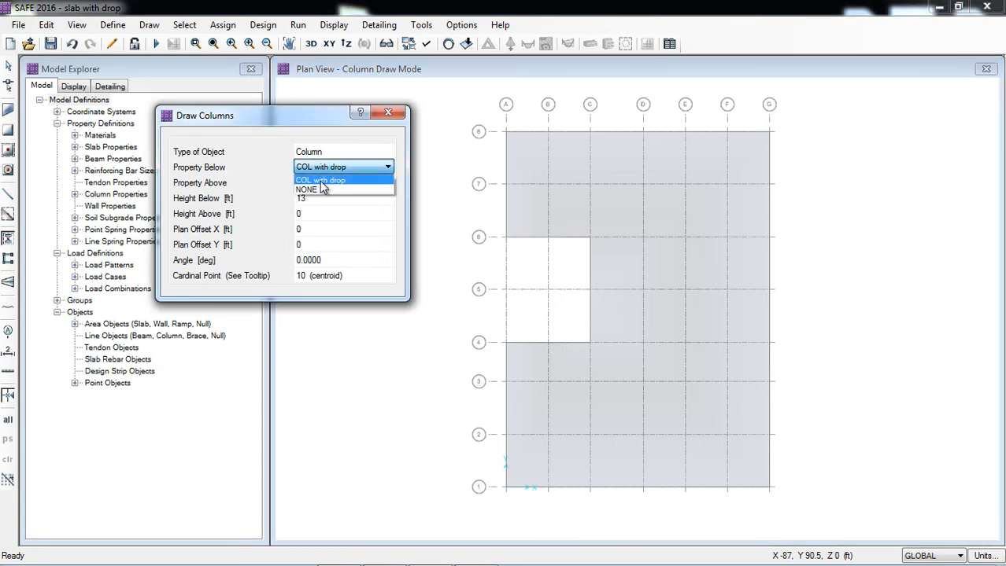
click(331, 181)
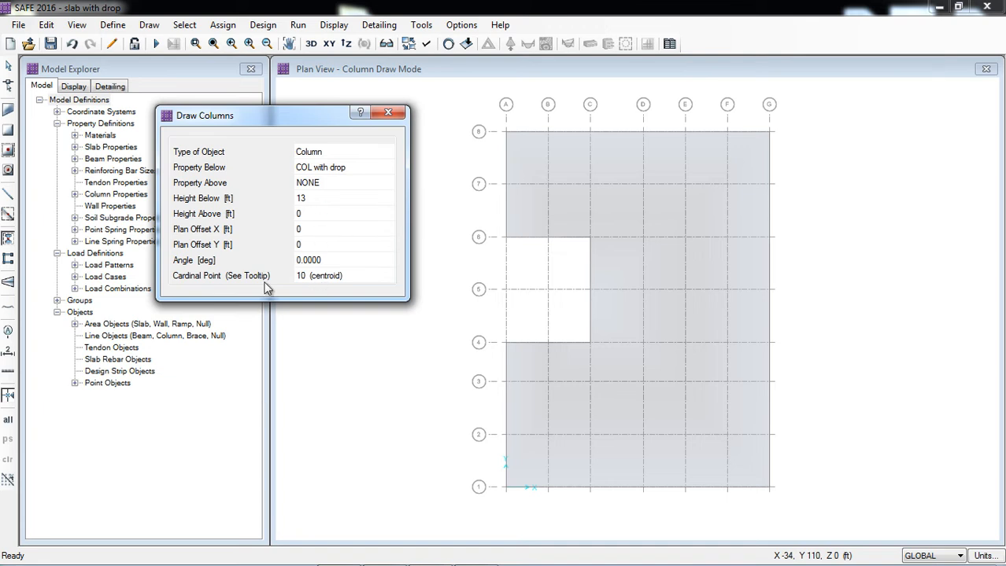
click(508, 190)
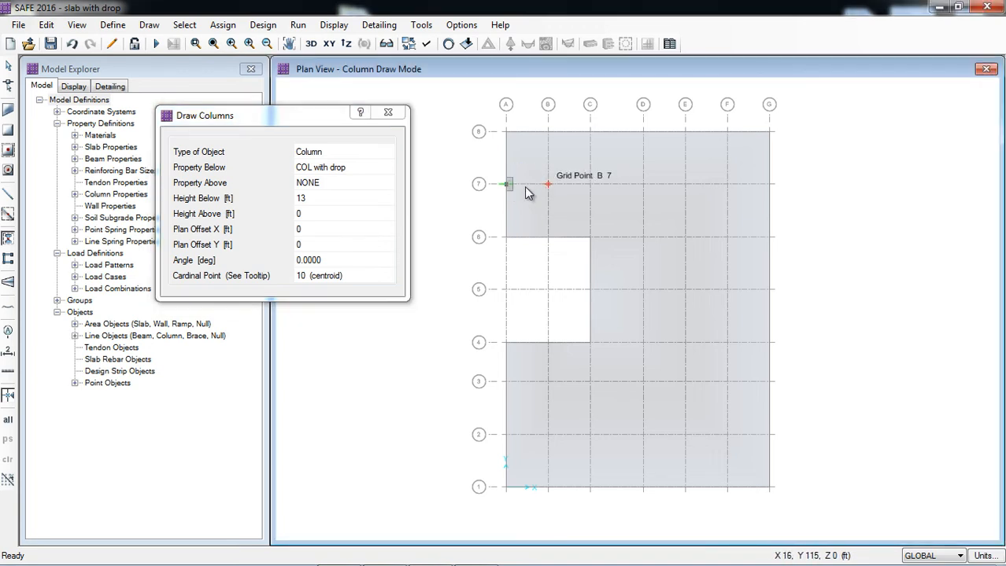
click(507, 190)
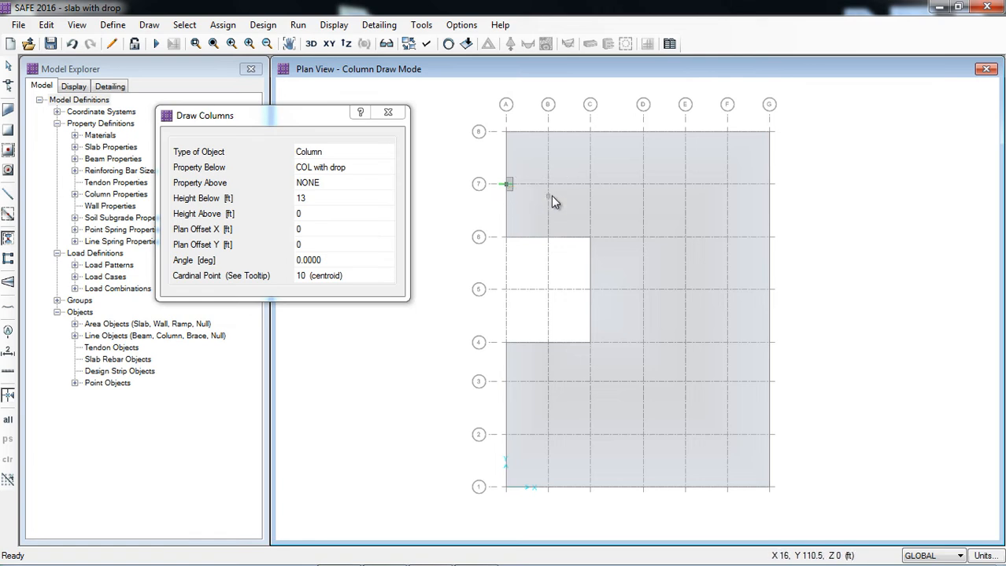
click(549, 189)
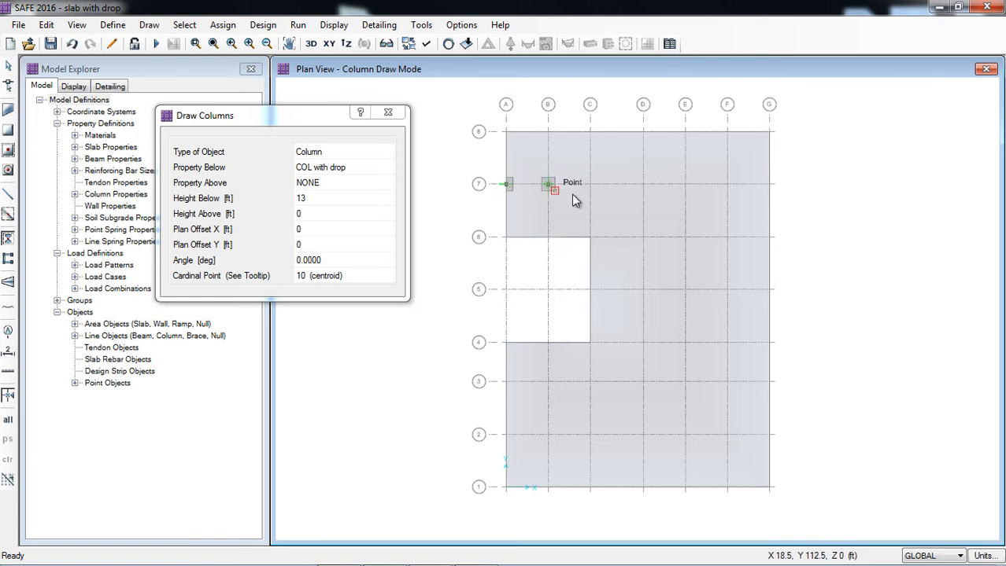
click(592, 189)
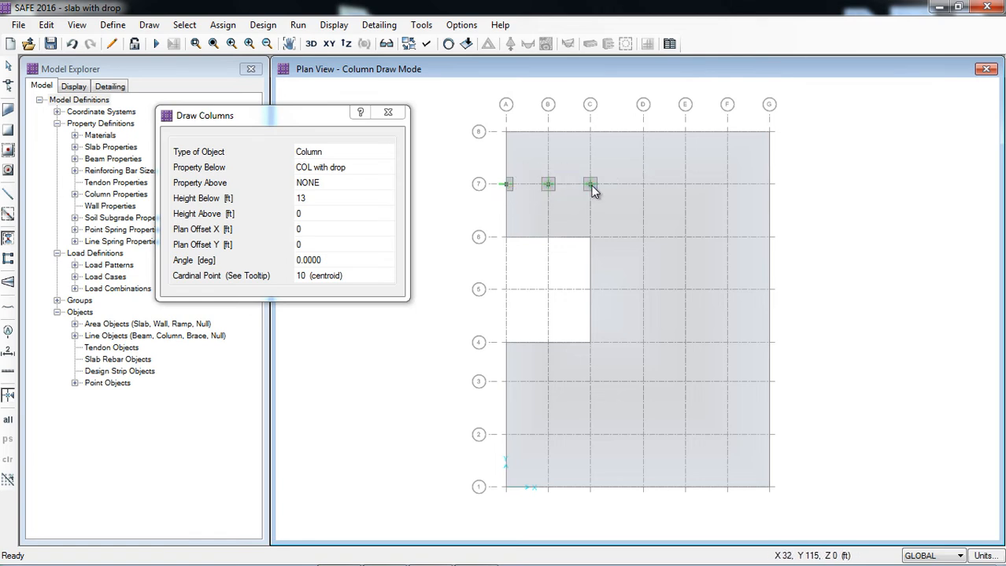
click(642, 184)
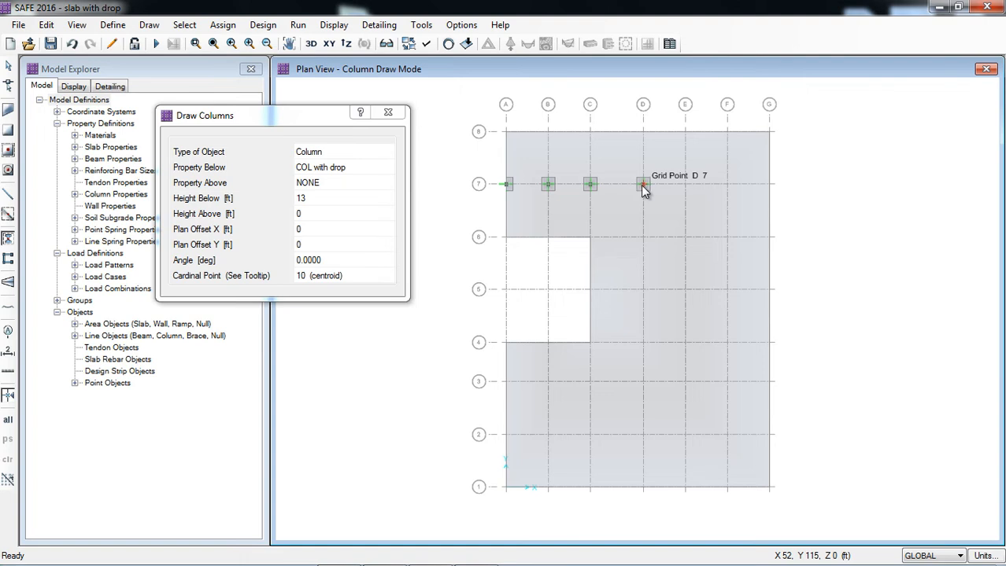
click(685, 185)
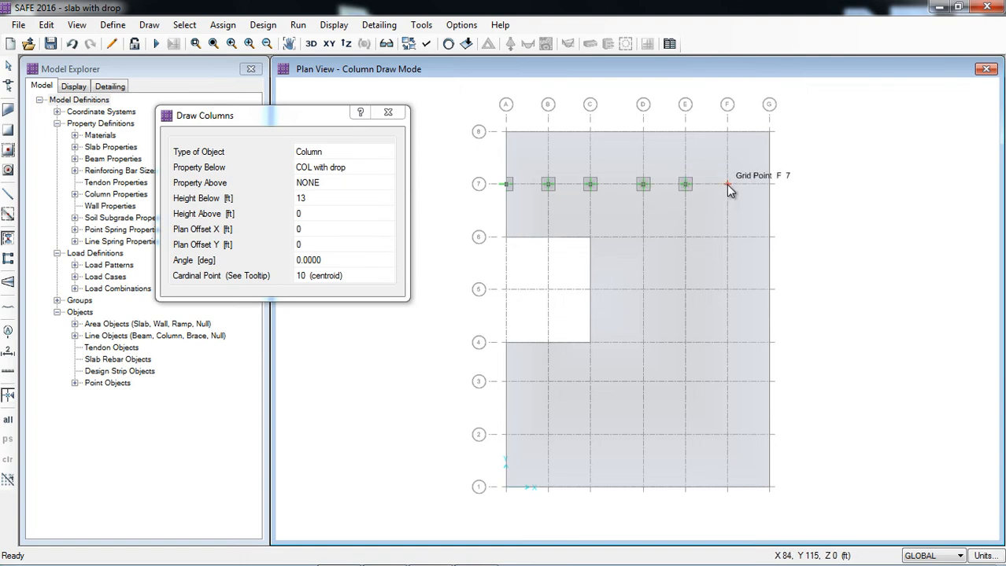
click(726, 185)
Place COL with drop columns at grids A through F on lines 6 through 2, and delete those inside the opening at A5 and B5.
drag(484, 213, 735, 449)
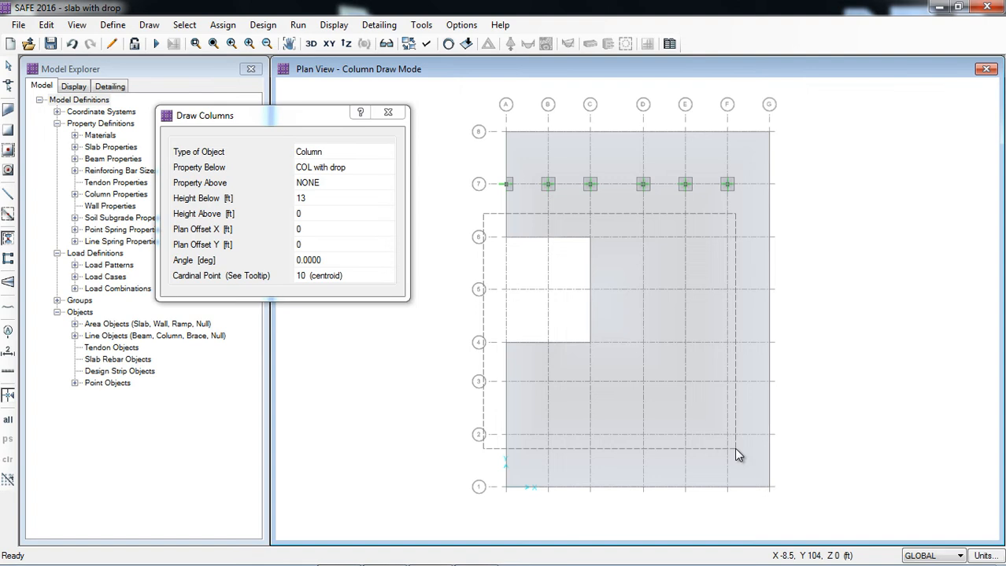
drag(738, 454, 736, 452)
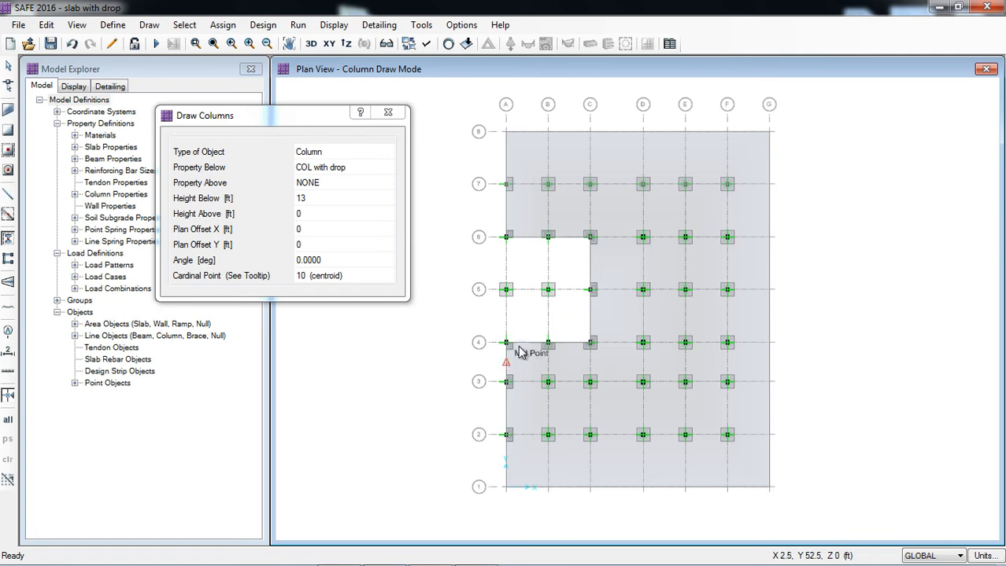
click(387, 115)
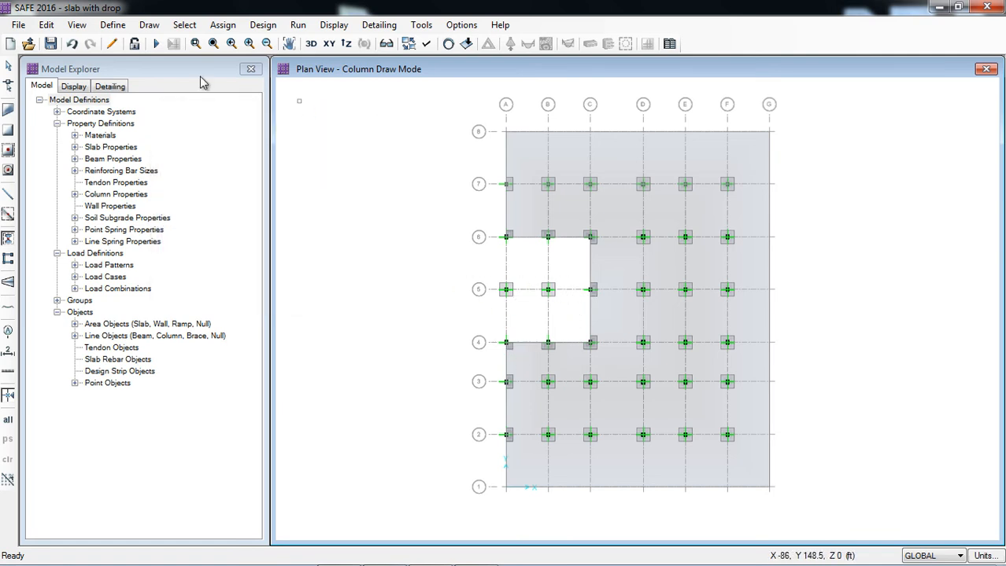
click(7, 68)
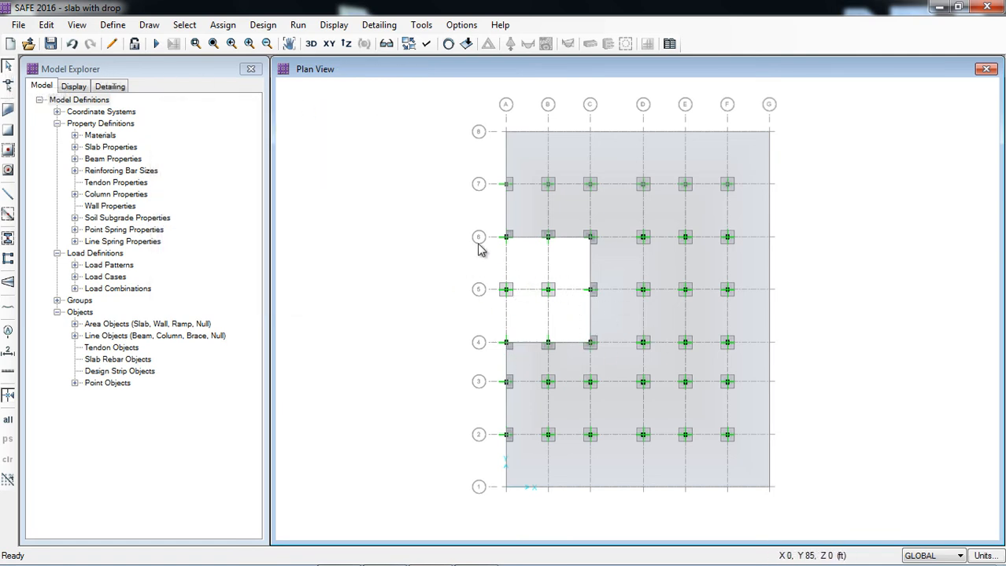
drag(466, 254, 575, 323)
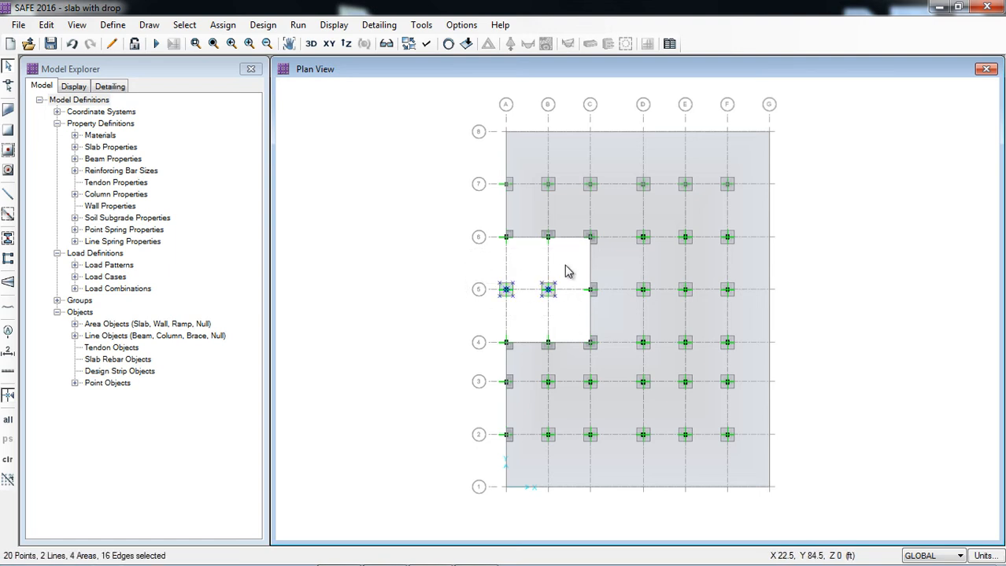
key(Delete)
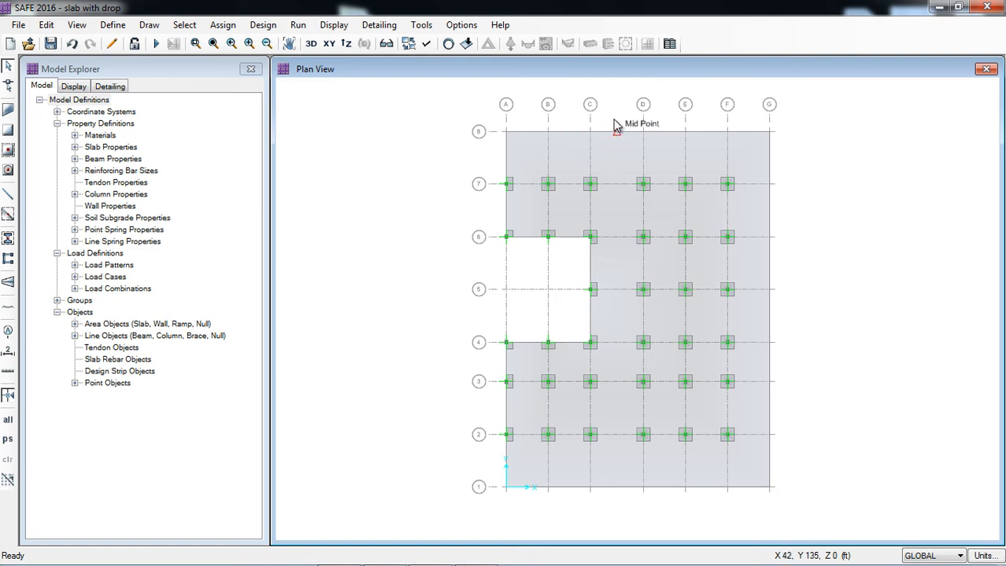
Expand the slab area outward with an offset of 12 in.
click(527, 155)
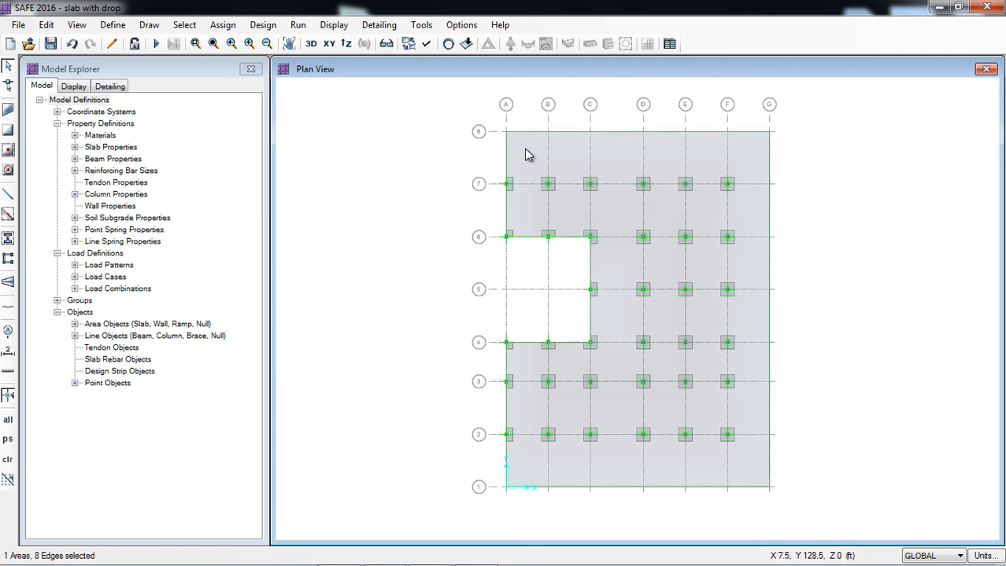
click(46, 25)
mouse_move(133, 326)
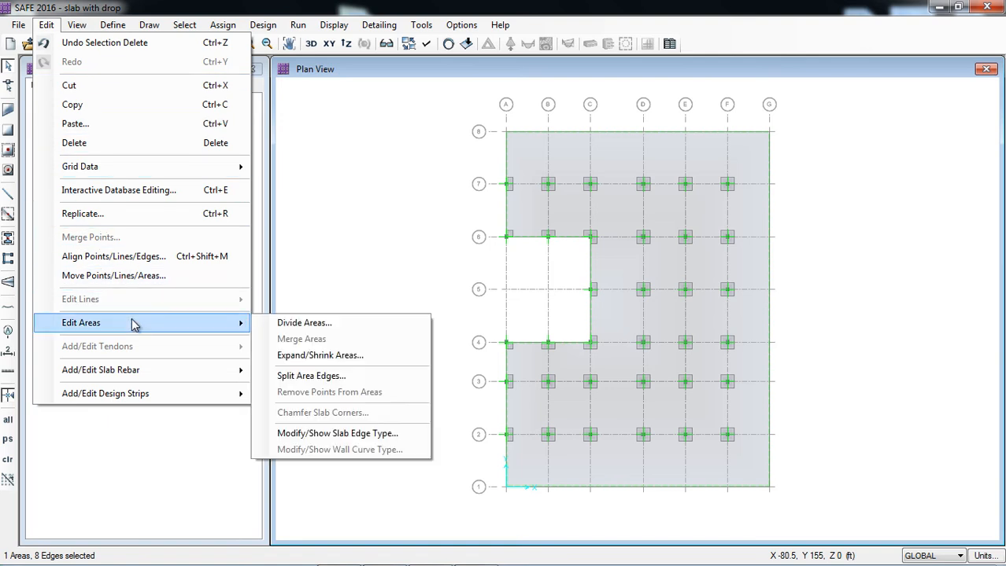
click(326, 358)
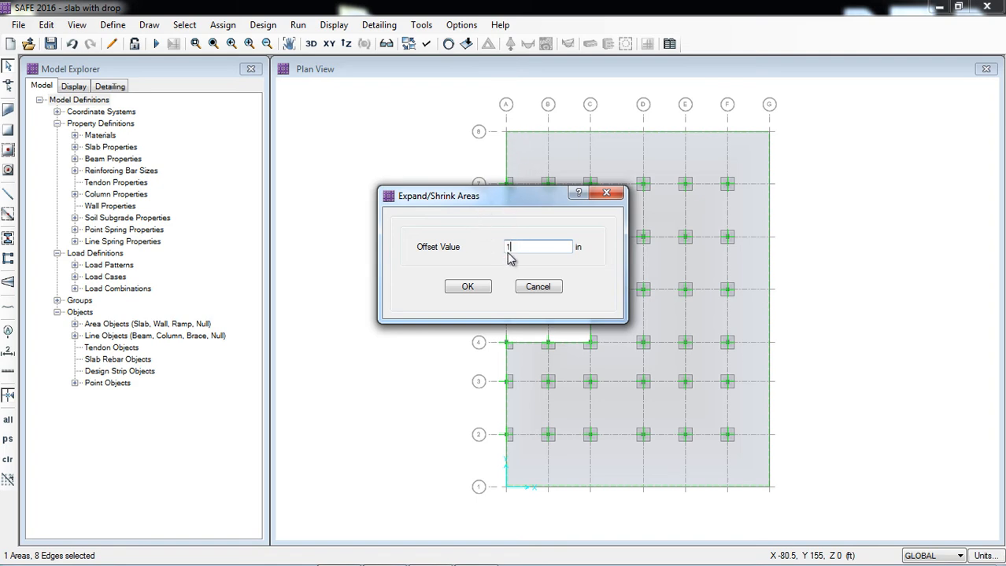
click(481, 289)
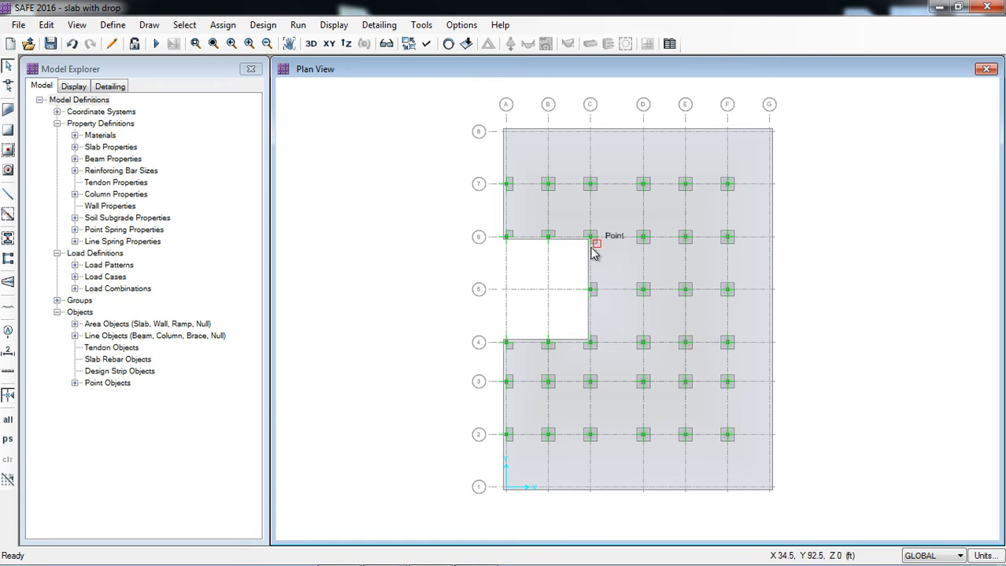
Delete the slab-edge columns along grid A and around the opening at B6, C6, C5, C4 and B4.
scroll(595, 249, up, 2)
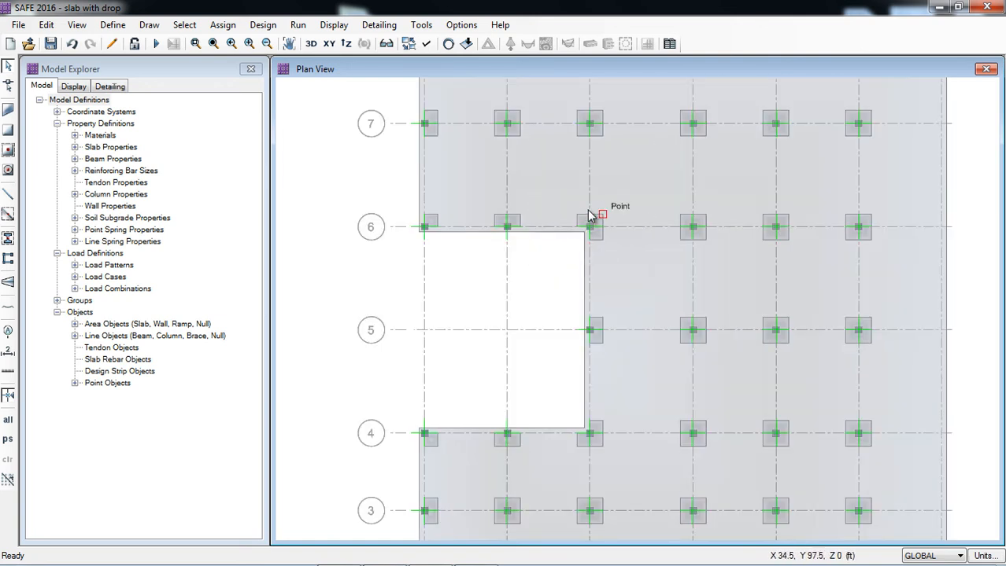
scroll(513, 283, down, 1)
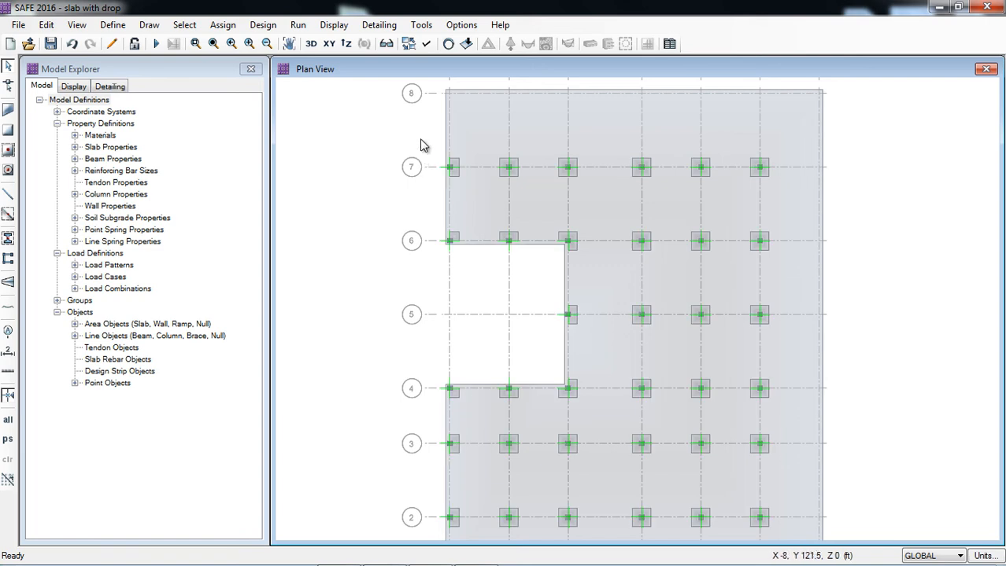
drag(419, 138, 478, 263)
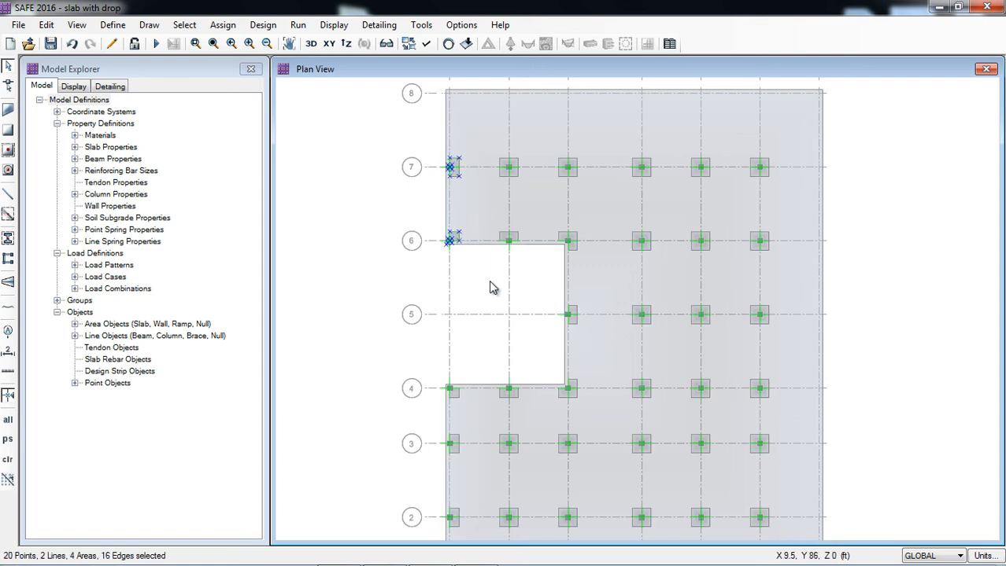
drag(486, 215, 590, 413)
scroll(388, 335, down, 1)
scroll(388, 335, down, 1)
drag(387, 335, 430, 447)
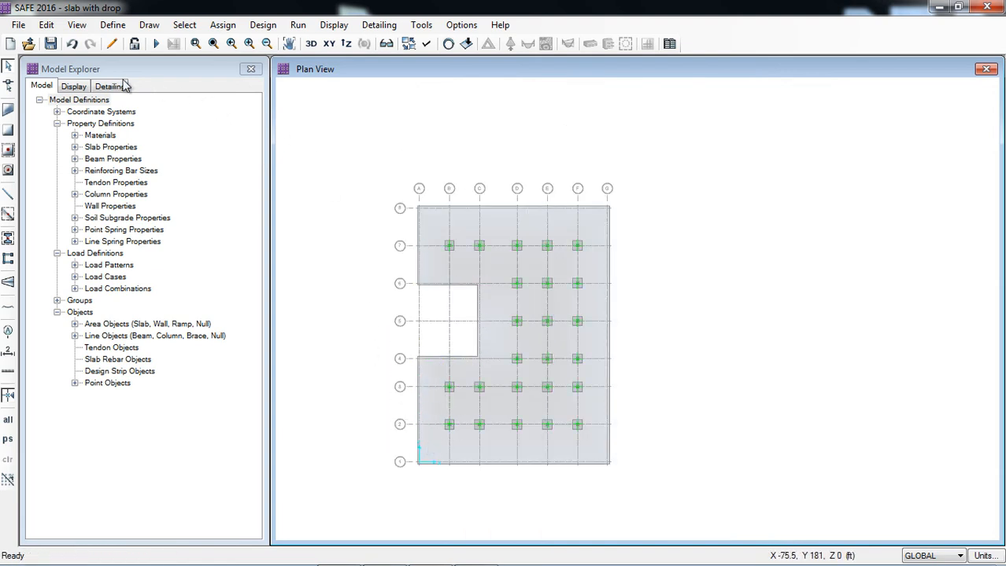
Redraw COL with drop columns along grid A from line 7 to 2, and at grids B and C from line 6 to 4.
click(8, 240)
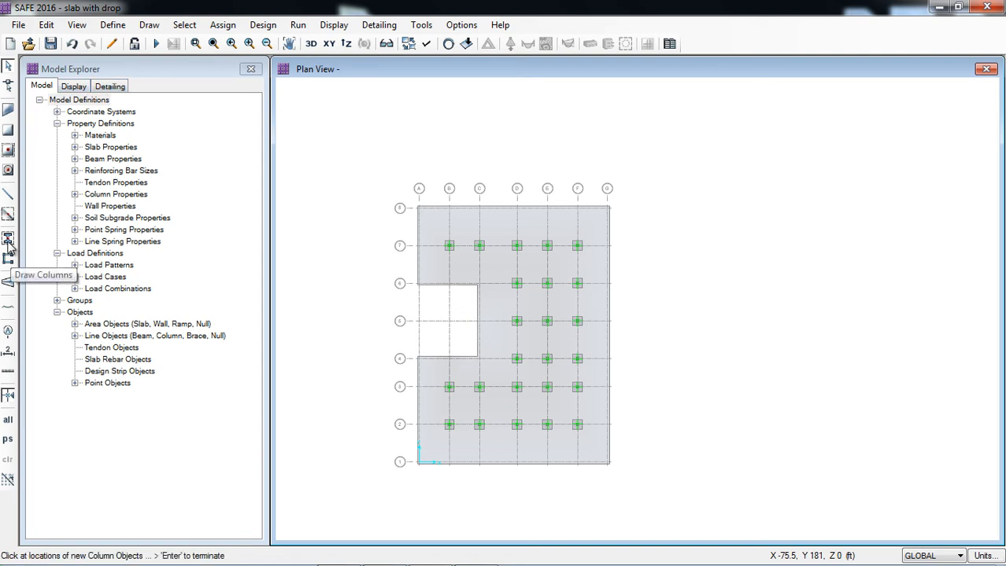
drag(313, 126, 233, 87)
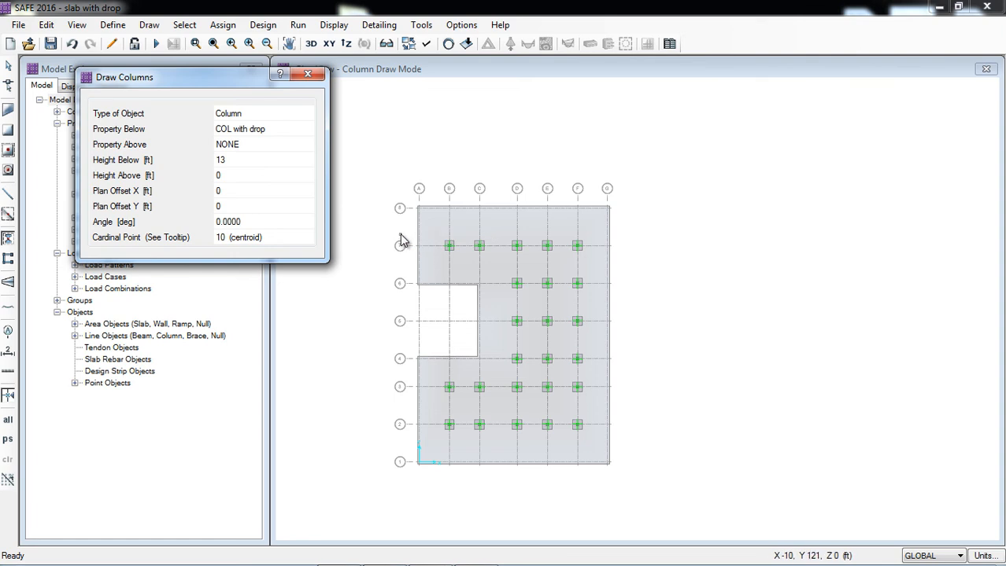
mouse_move(388, 233)
mouse_down()
mouse_move(433, 298)
mouse_move(424, 432)
mouse_up()
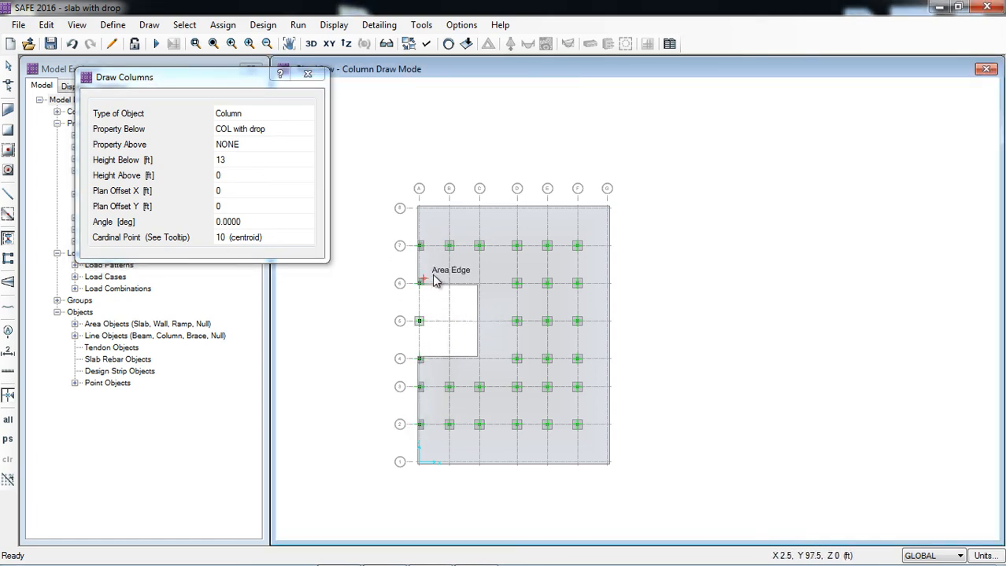
drag(440, 274, 487, 368)
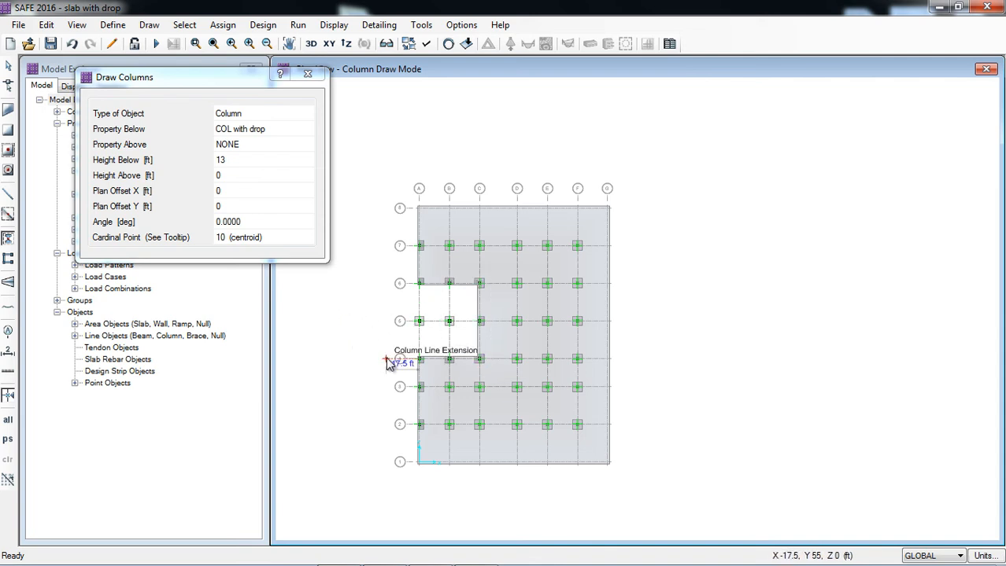
scroll(386, 358, up, 2)
key(Escape)
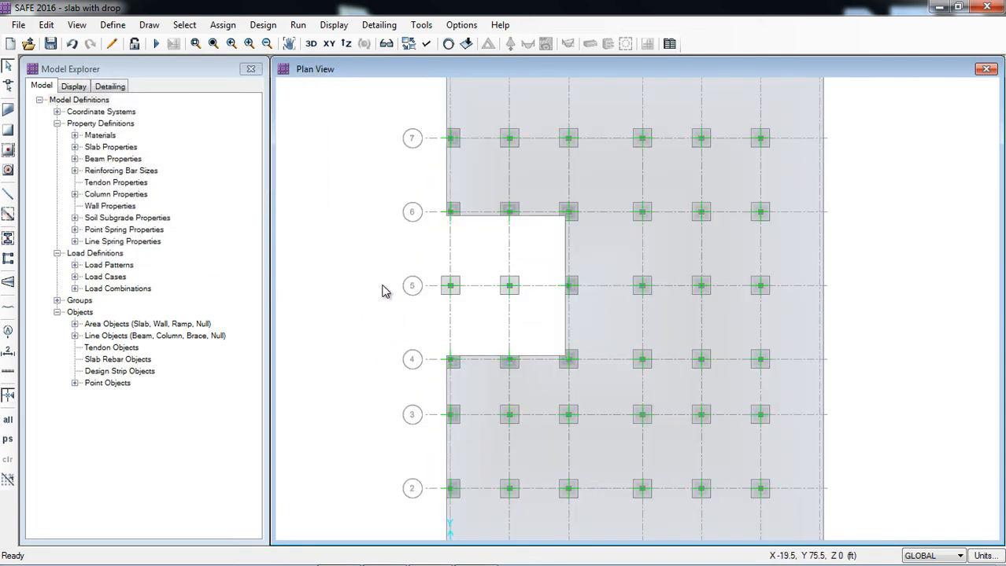
Delete the two redrawn columns inside the slab opening at A5 and B5.
drag(418, 253, 535, 319)
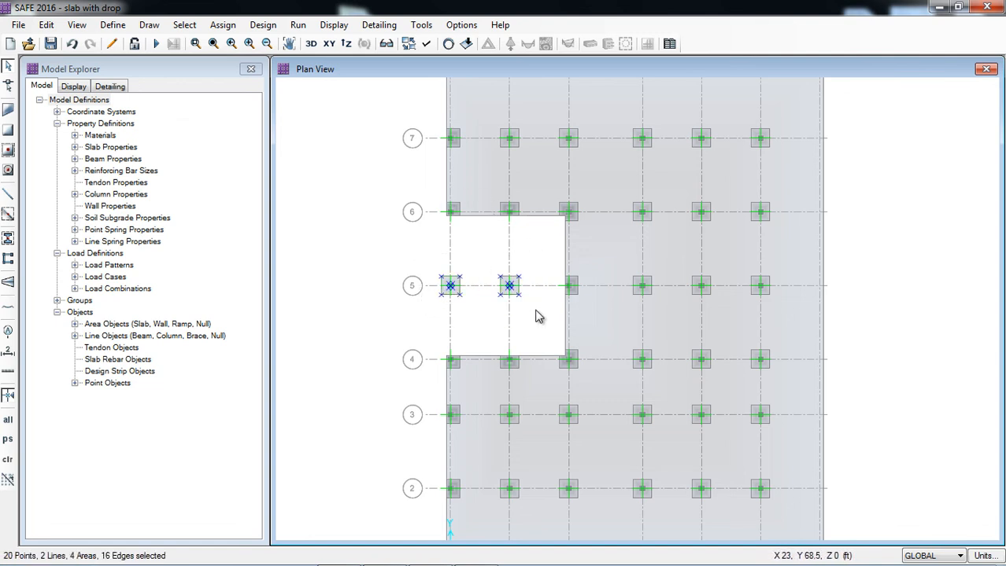
key(Delete)
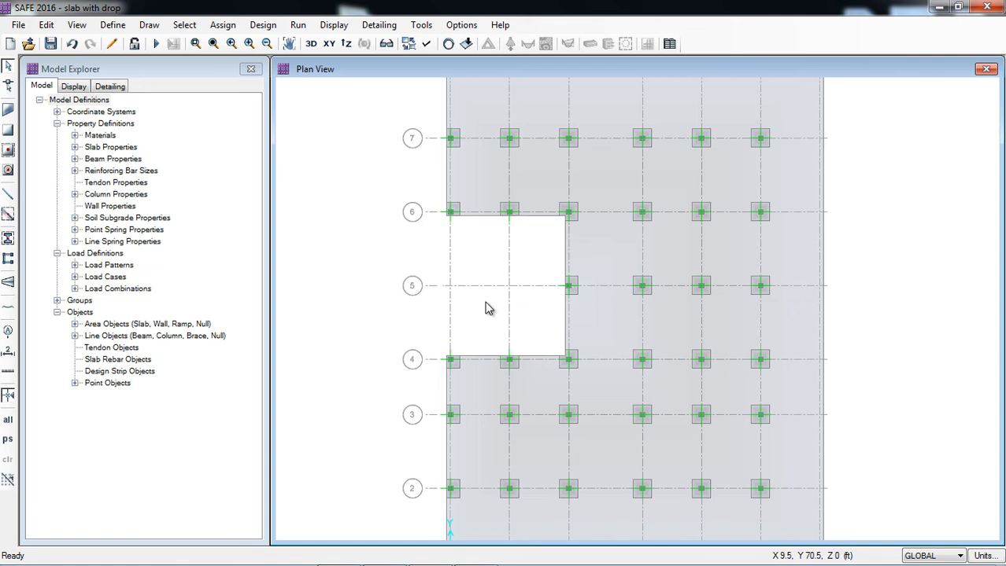
scroll(496, 307, down, 1)
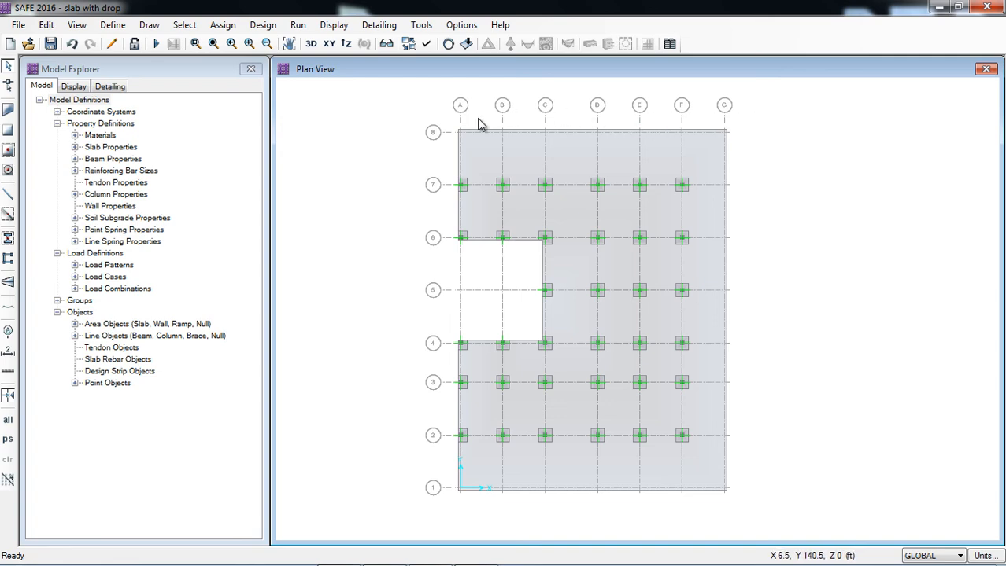
Copy the COL with drop column property as COL no drop 15x15", exclude its automatic drop panel, and accept the column properties.
click(149, 26)
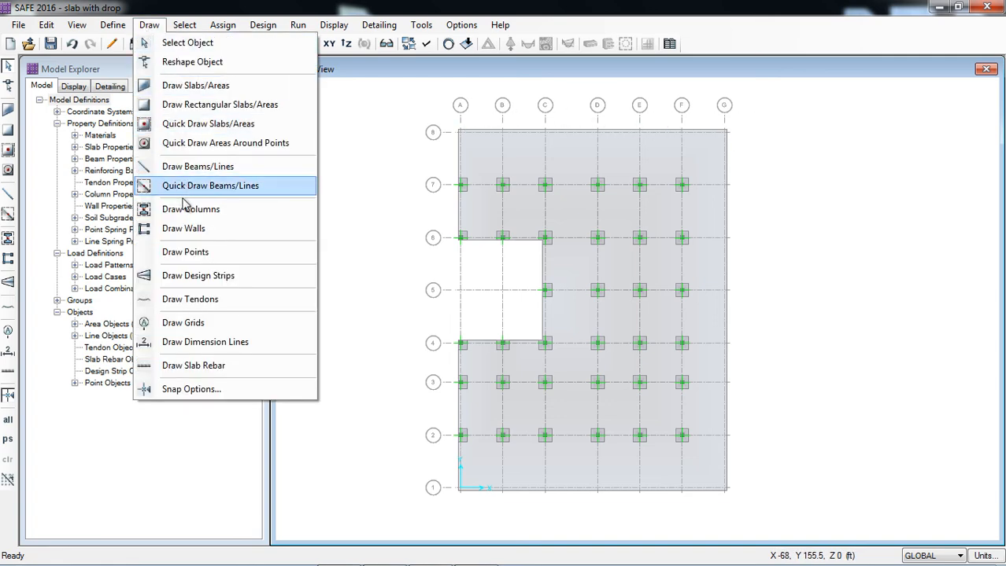
click(83, 30)
mouse_move(112, 31)
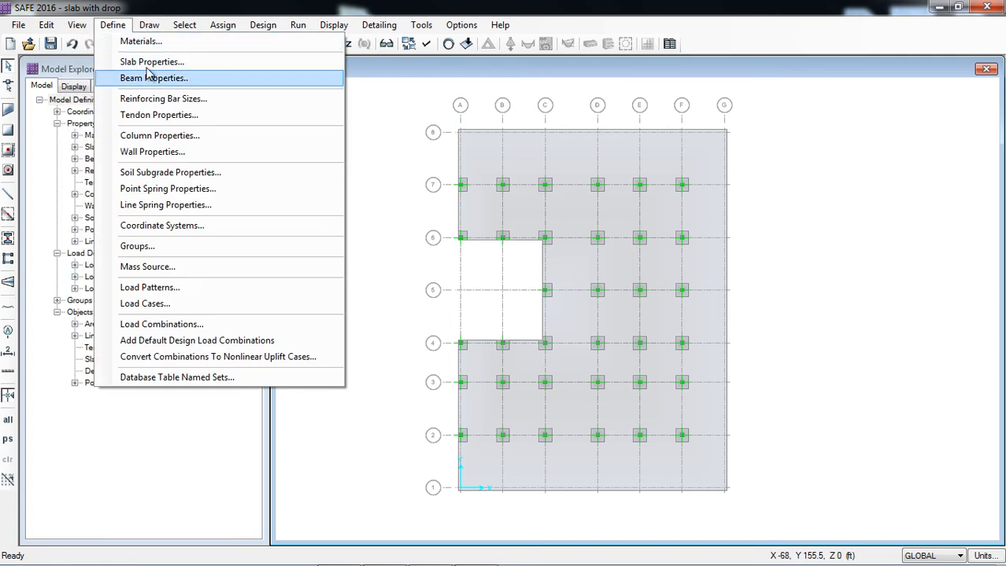
click(156, 135)
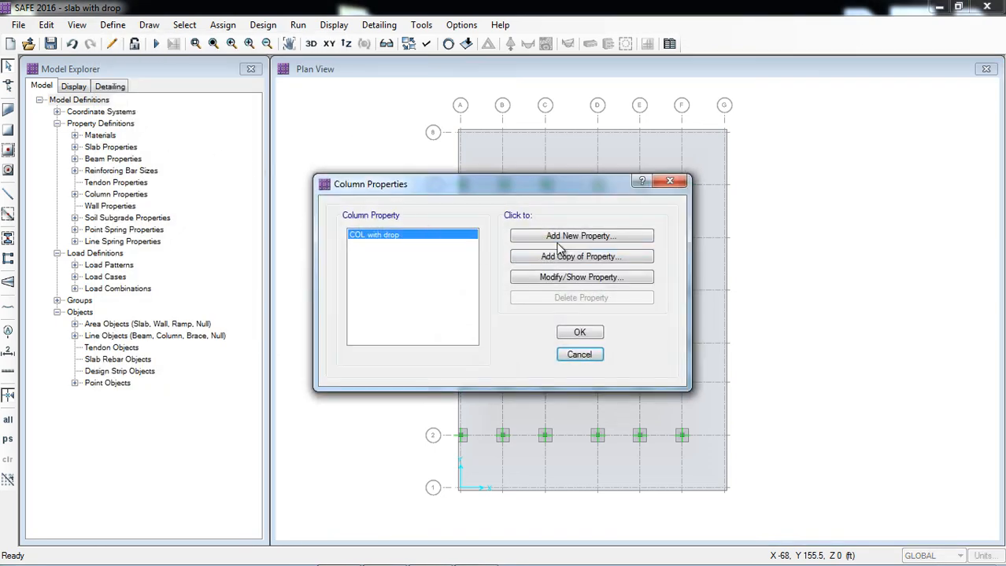
click(549, 256)
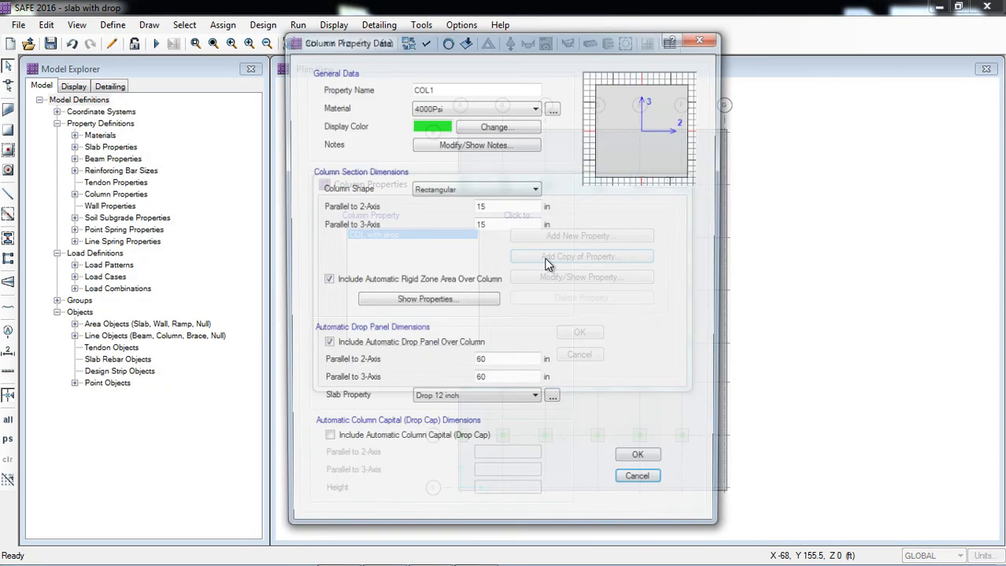
click(446, 89)
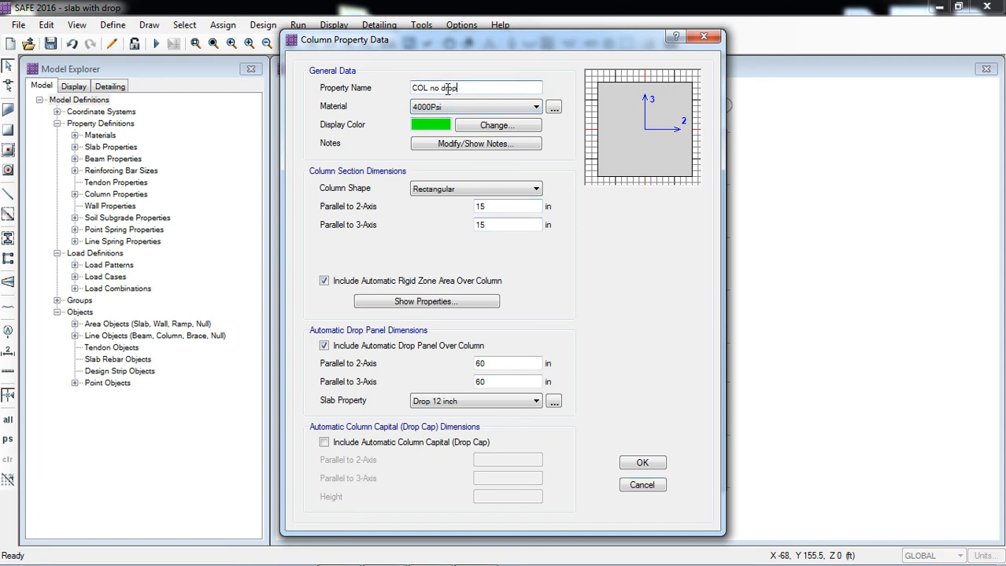
click(325, 346)
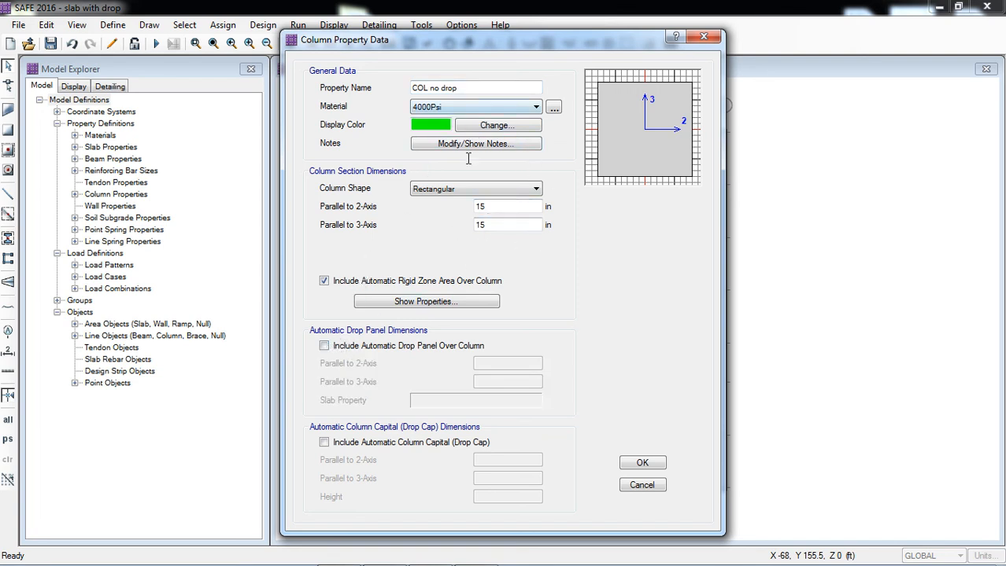
click(500, 88)
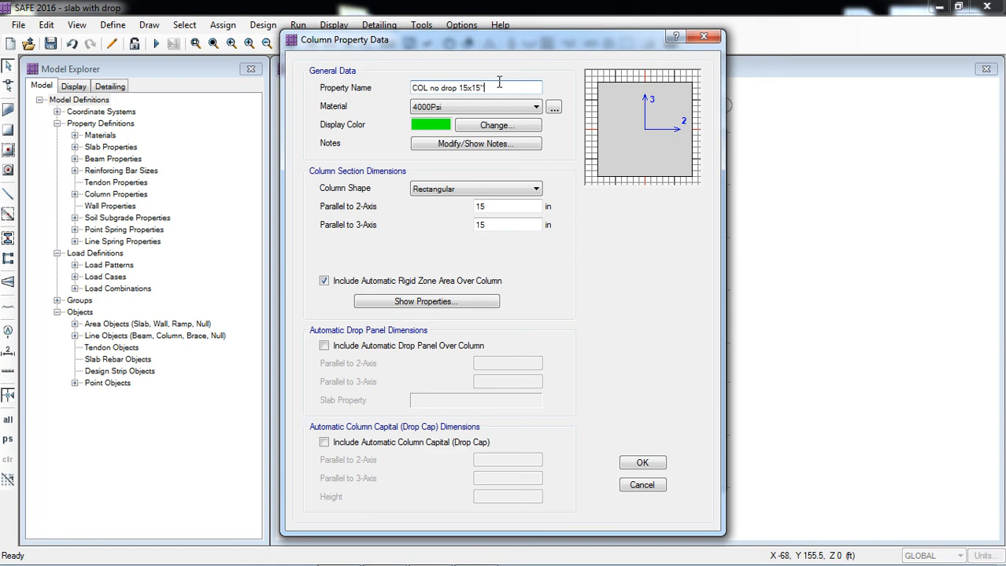
click(642, 462)
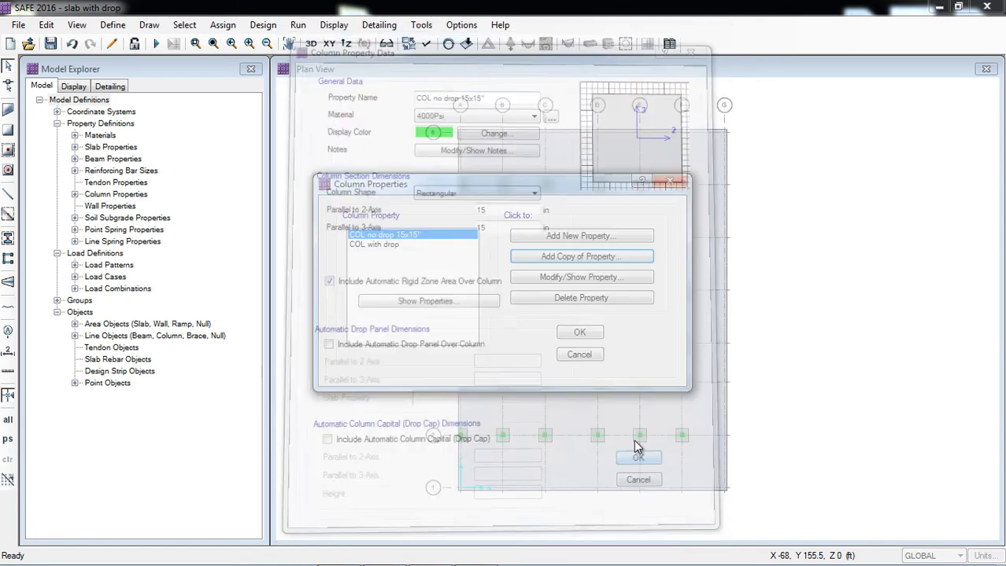
click(579, 334)
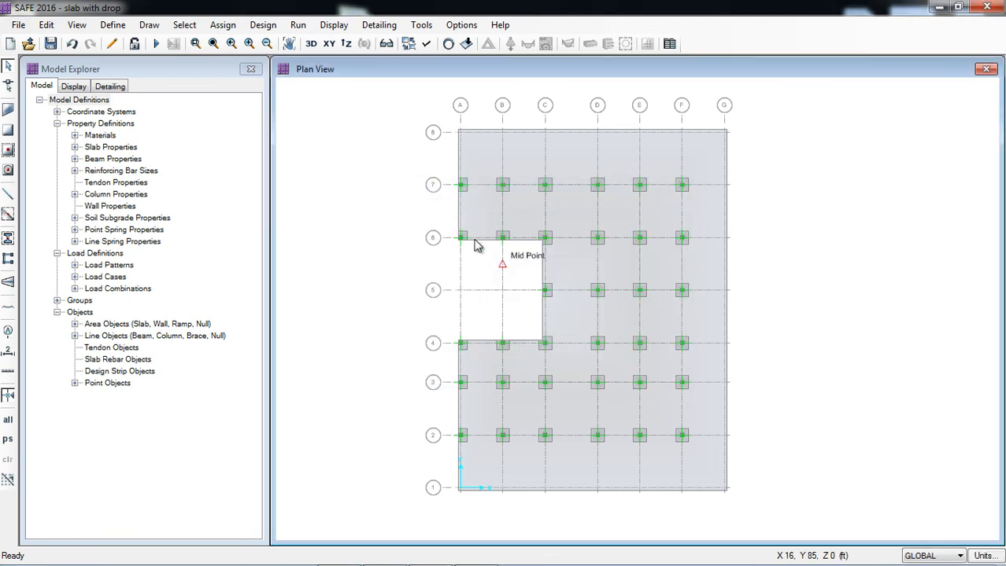
Place columns with the COL no drop 15x15" property below the slab at all grid intersections along lines 8, G and 1.
click(8, 241)
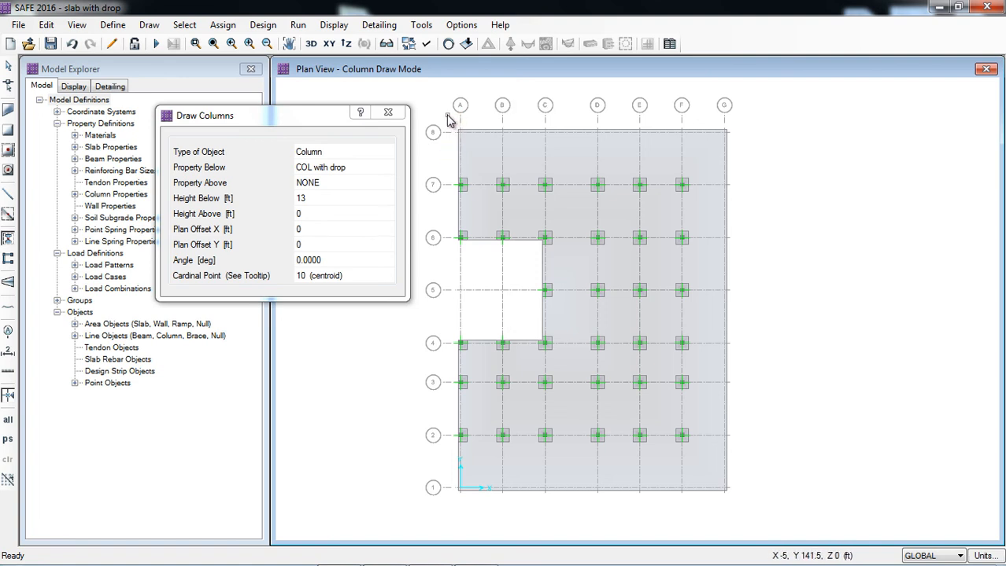
drag(447, 114, 738, 145)
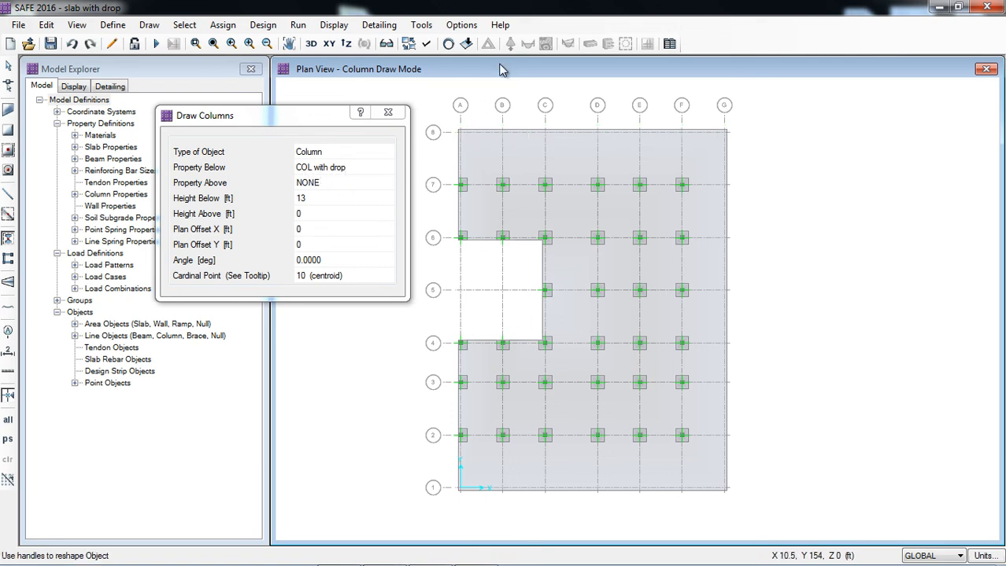
click(382, 167)
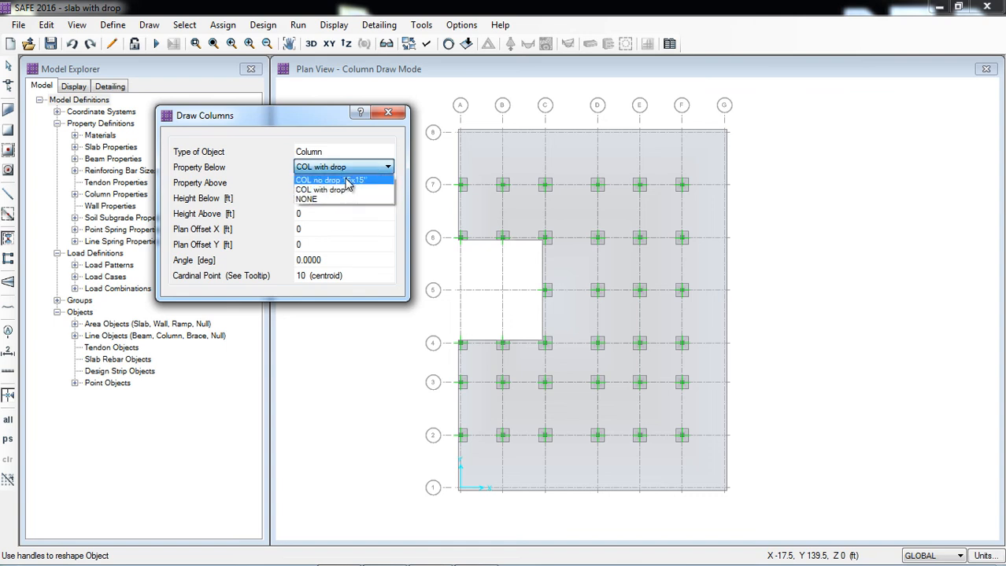
click(343, 180)
mouse_move(442, 110)
mouse_down()
mouse_move(668, 151)
mouse_move(749, 149)
mouse_move(756, 511)
mouse_up()
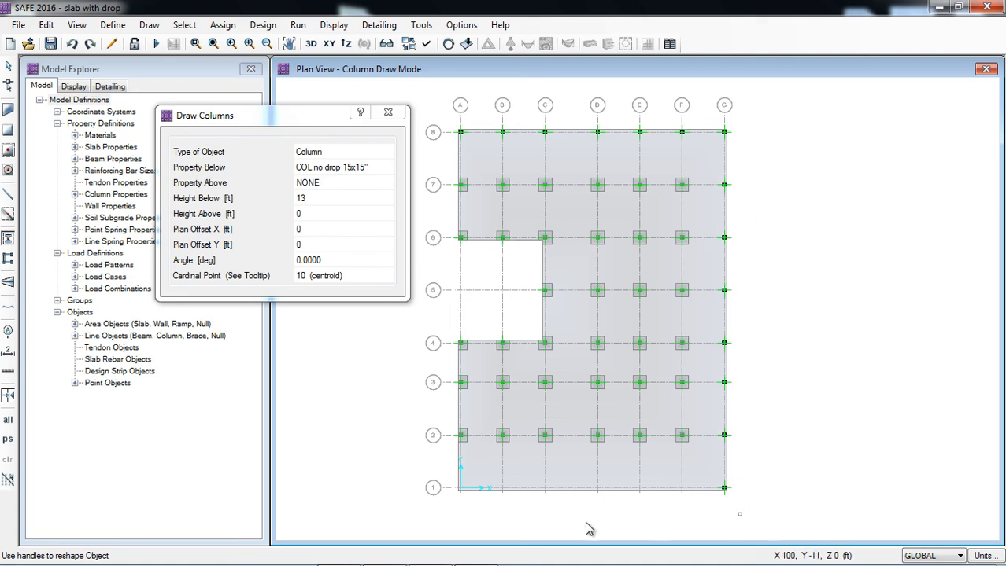
drag(440, 476, 700, 513)
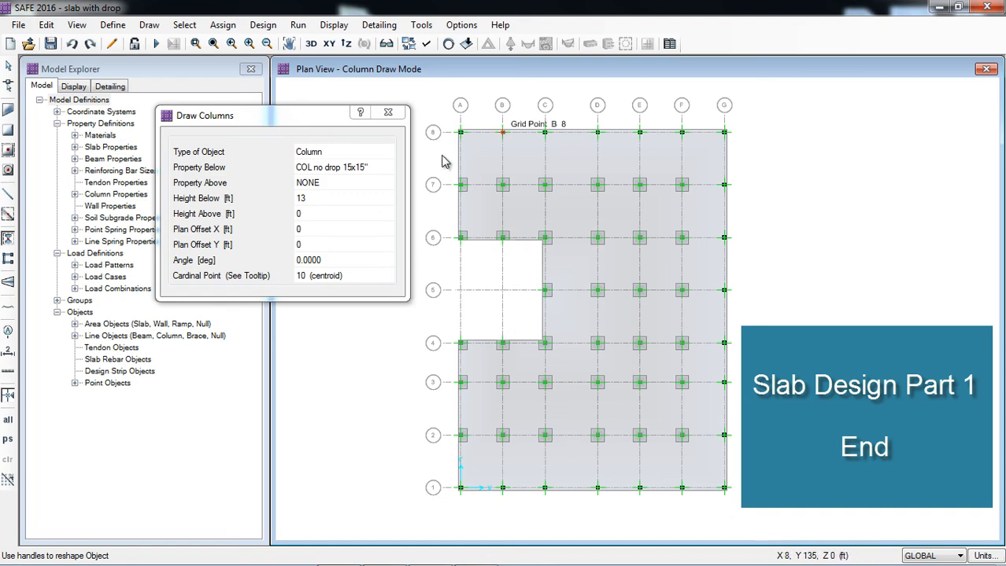